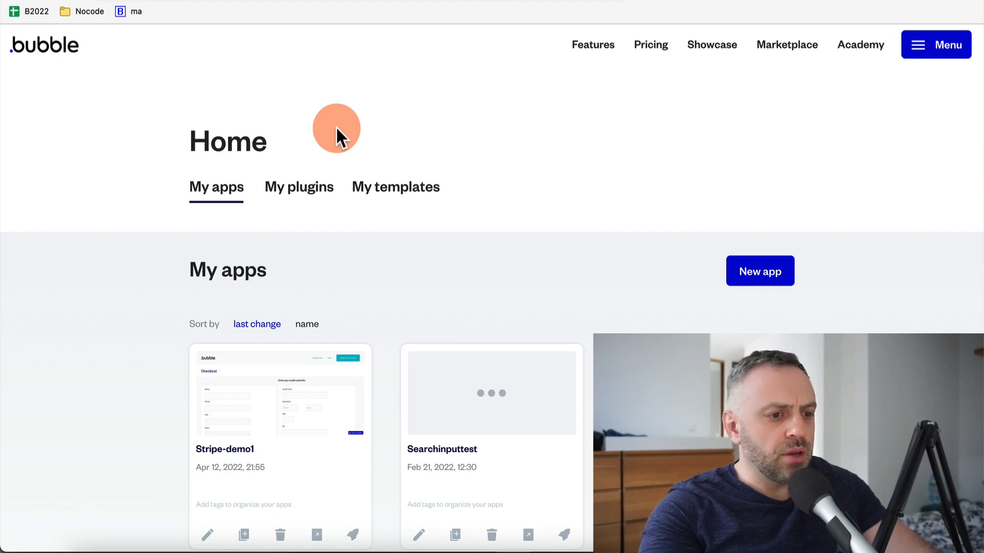
Create Bubble app Website100: external/customer-facing, goal 'Build a tool for myself', kind Blog
{"action": "left_click", "coordinate": [773, 274]}
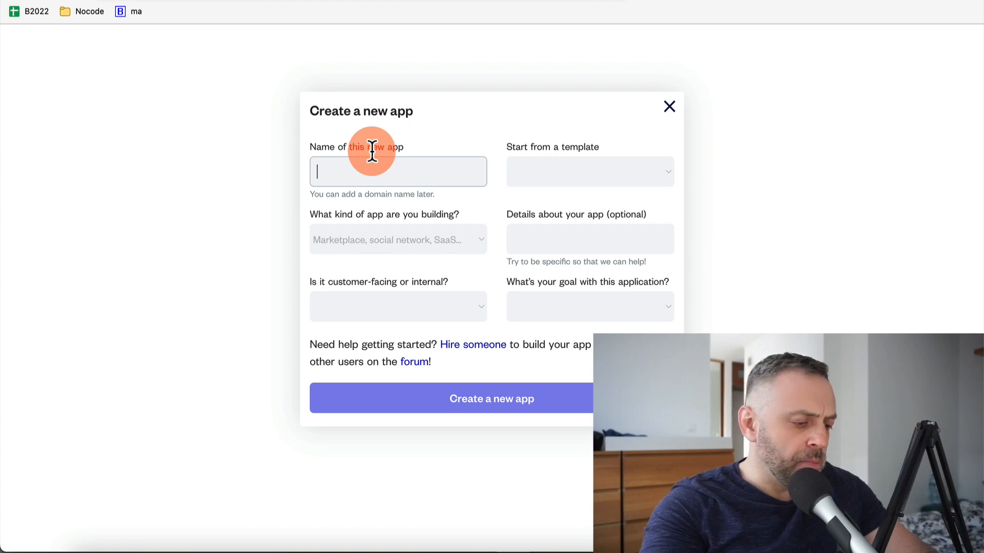
{"action": "type", "text": "Website"}
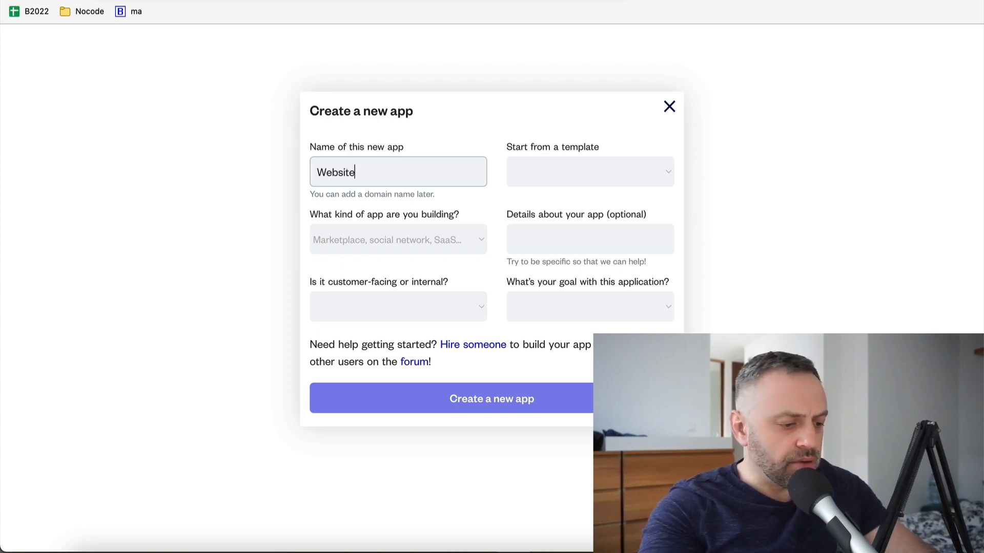
{"action": "type", "text": "100"}
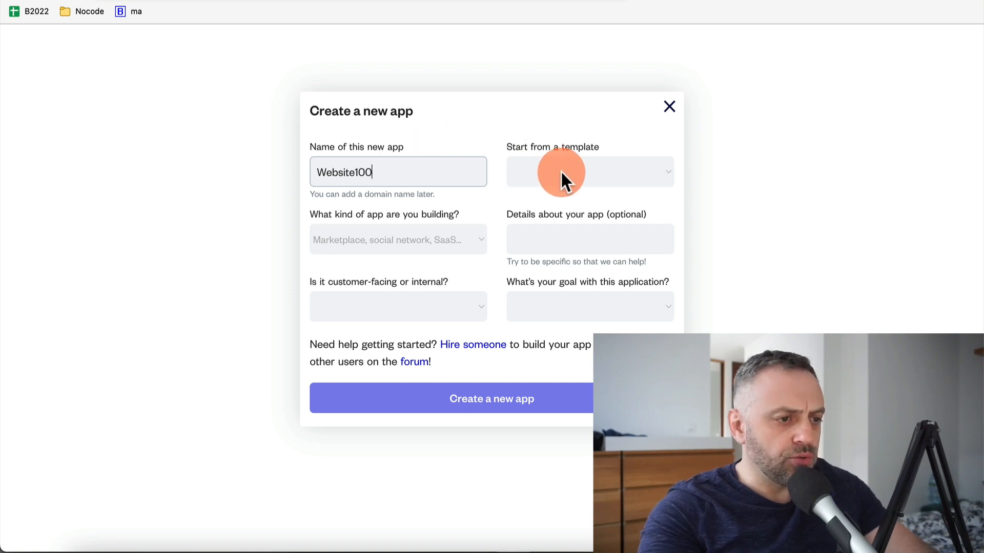
{"action": "left_click", "coordinate": [385, 306]}
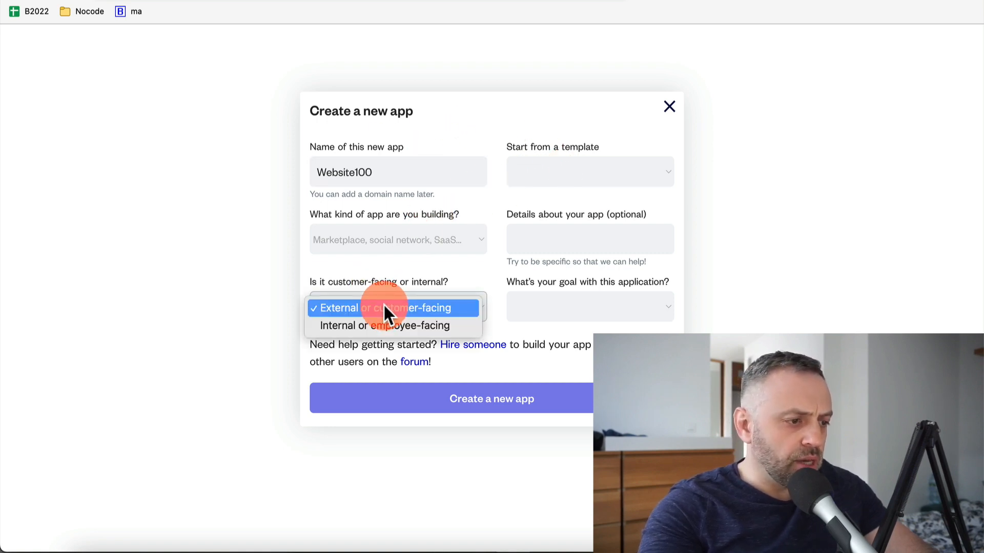
{"action": "left_click", "coordinate": [387, 308]}
{"action": "left_click", "coordinate": [547, 308]}
{"action": "left_click", "coordinate": [549, 306]}
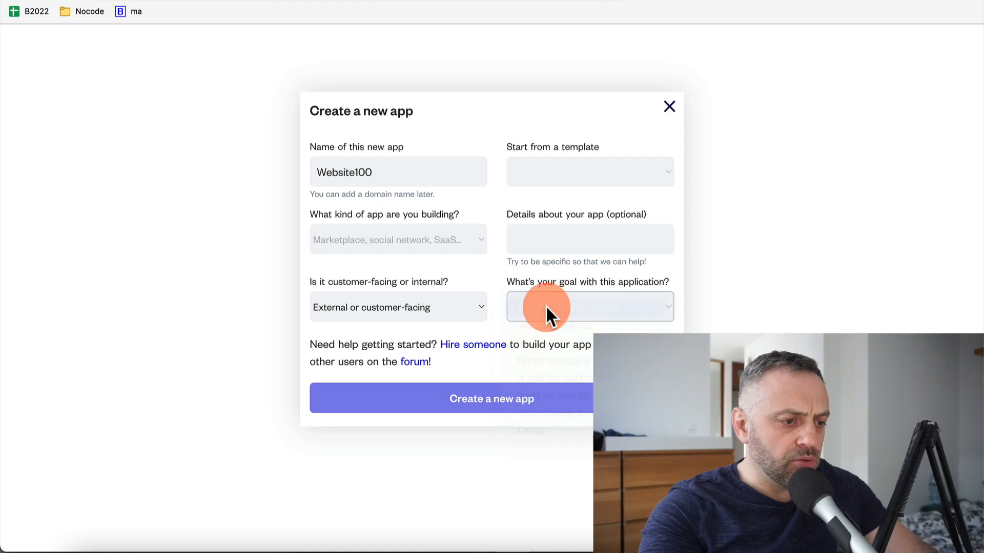
{"action": "left_click", "coordinate": [436, 245]}
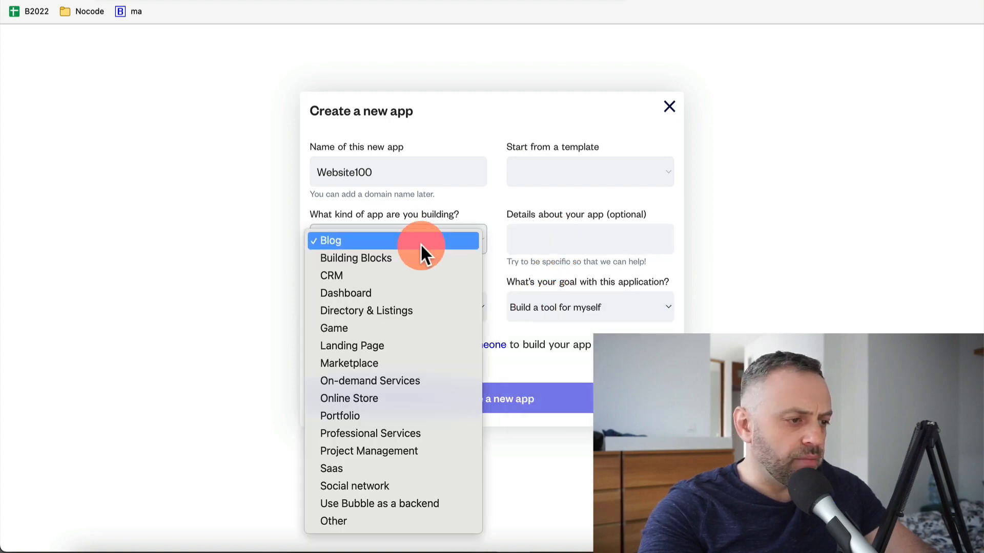
{"action": "left_click", "coordinate": [420, 244]}
{"action": "left_click", "coordinate": [429, 394]}
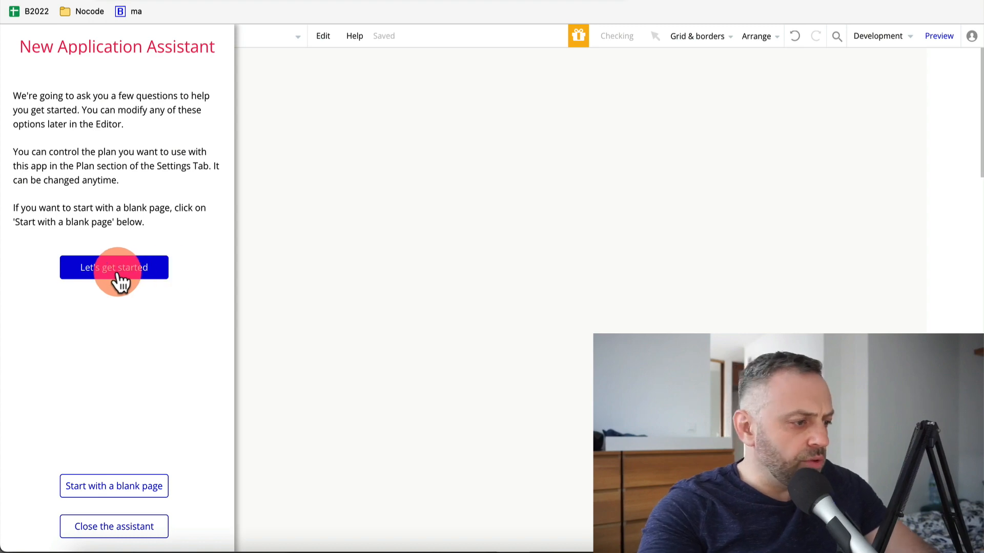
Dismiss the assistant and delete the Bubble Boilerplate heading and hero content
{"action": "left_click", "coordinate": [118, 530]}
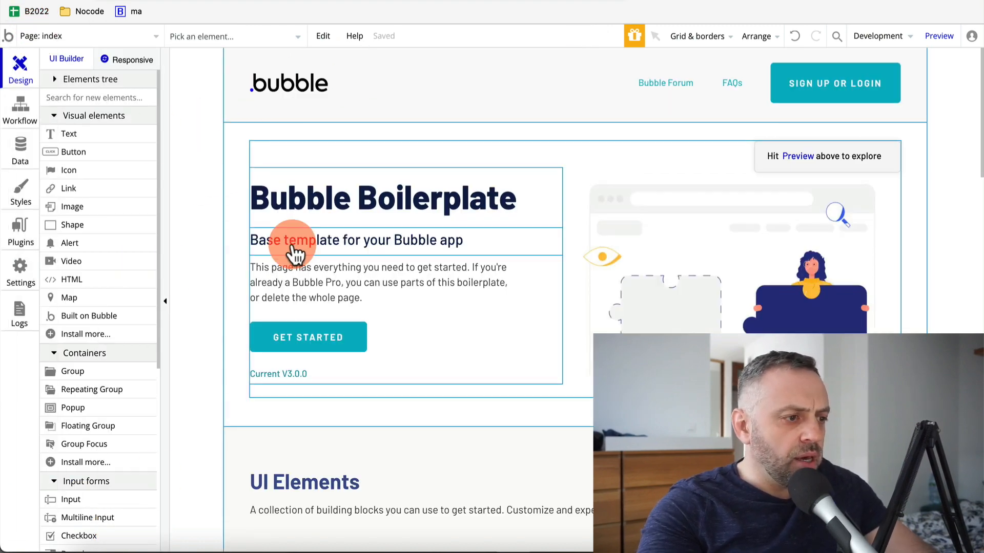
{"action": "left_click", "coordinate": [358, 195]}
{"action": "key", "text": "Delete"}
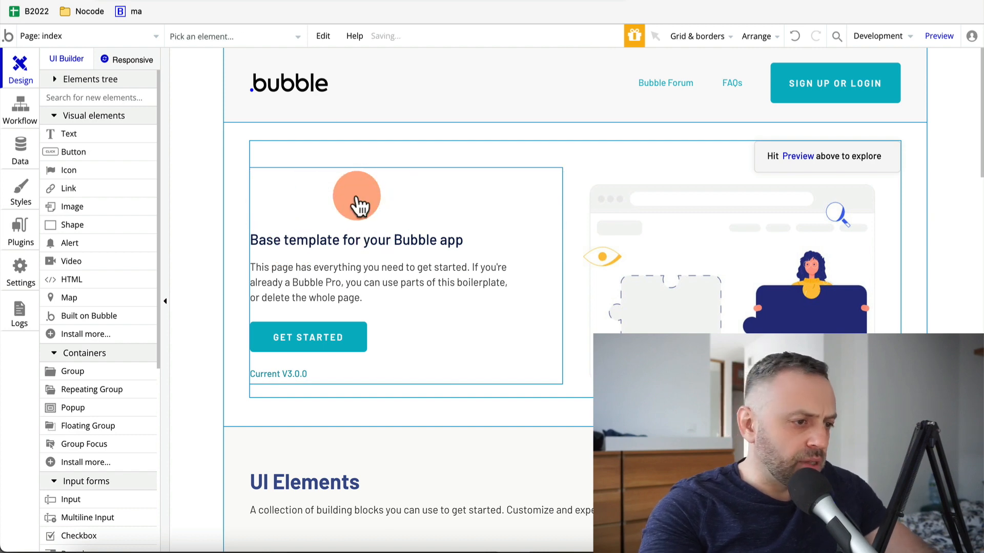
{"action": "left_click", "coordinate": [373, 152]}
{"action": "key", "text": "Delete"}
Delete the UI Elements title and its subtitle from the index page
{"action": "left_click", "coordinate": [297, 241]}
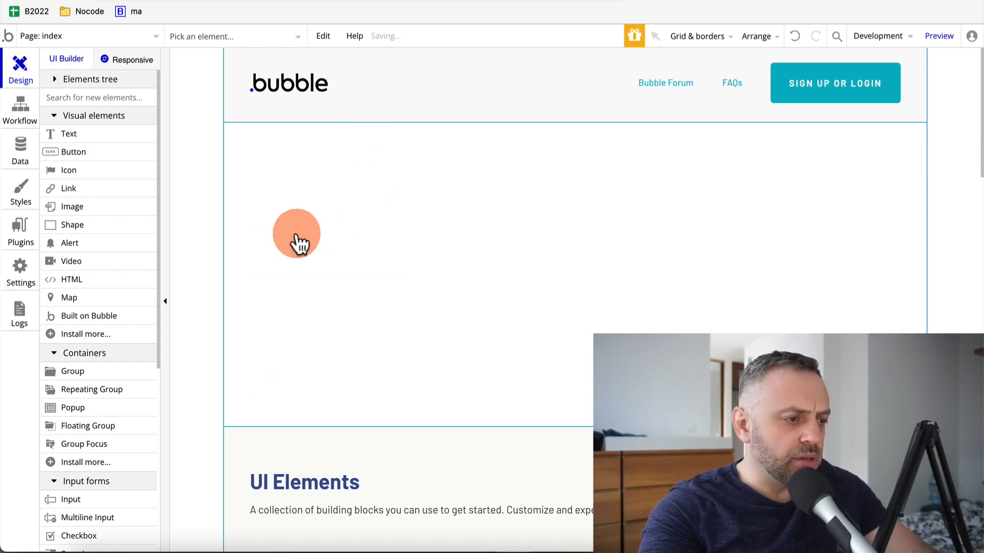
{"action": "scroll", "coordinate": [362, 333], "scroll_direction": "down", "scroll_amount": 4}
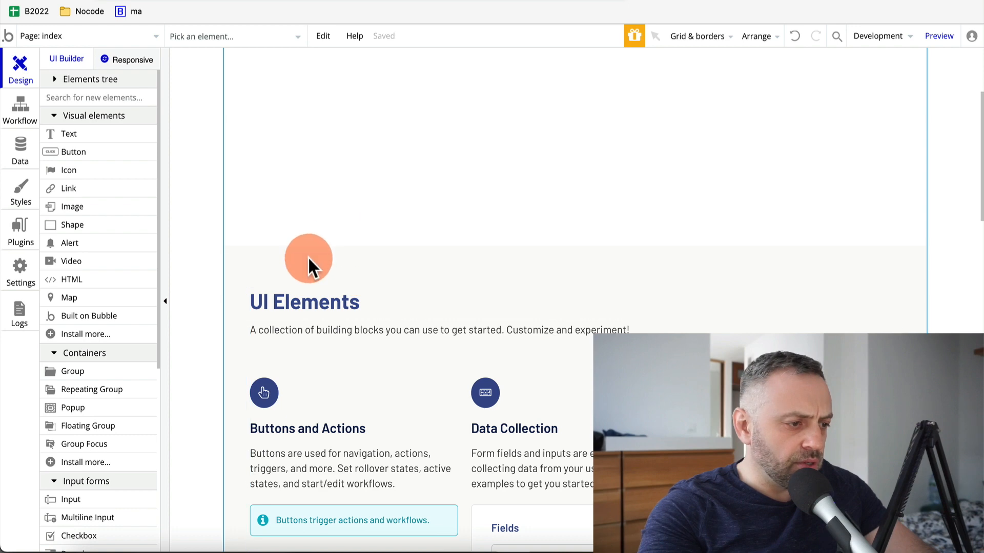
{"action": "left_click_drag", "start_coordinate": [310, 267], "coordinate": [328, 250]}
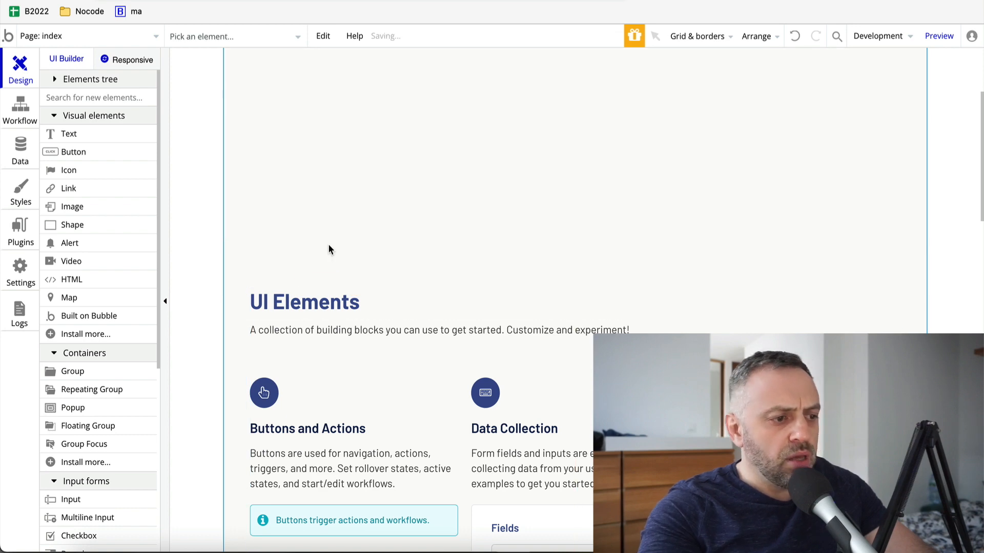
{"action": "key", "text": "super+z"}
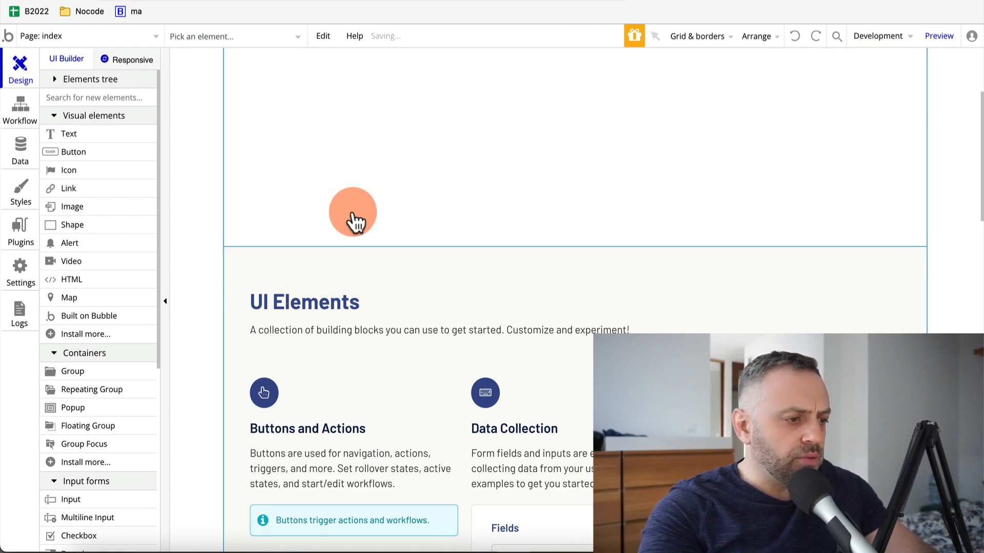
{"action": "left_click", "coordinate": [313, 297]}
{"action": "key", "text": "Delete"}
{"action": "left_click", "coordinate": [313, 333]}
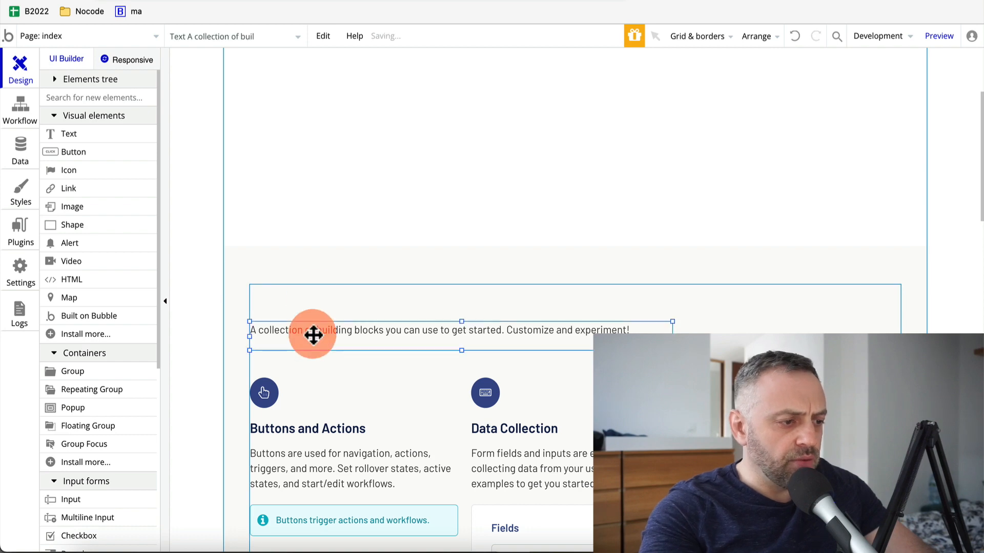
{"action": "key", "text": "Delete"}
{"action": "scroll", "coordinate": [340, 256], "scroll_direction": "up", "scroll_amount": 3}
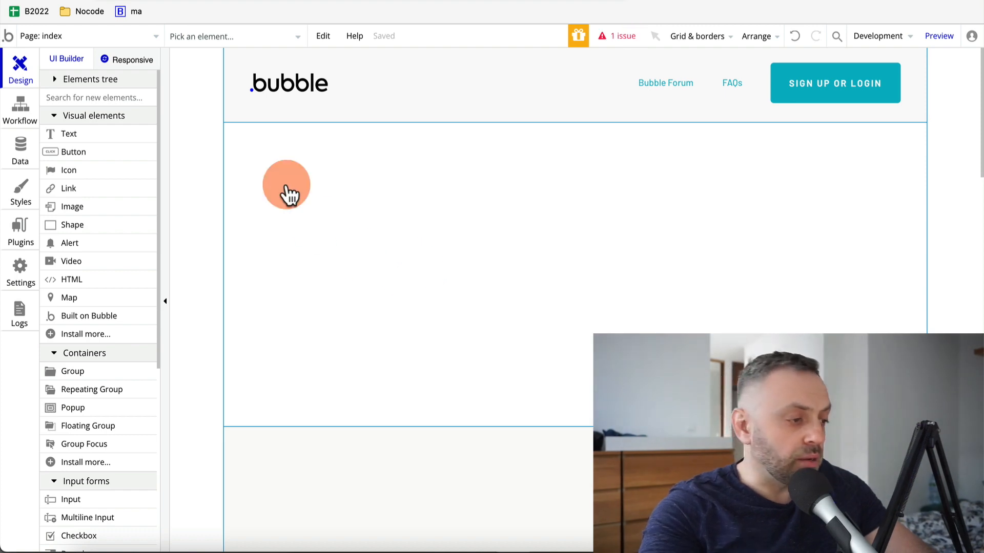
Install the API Connector plugin found by searching 'api'
{"action": "left_click", "coordinate": [20, 229]}
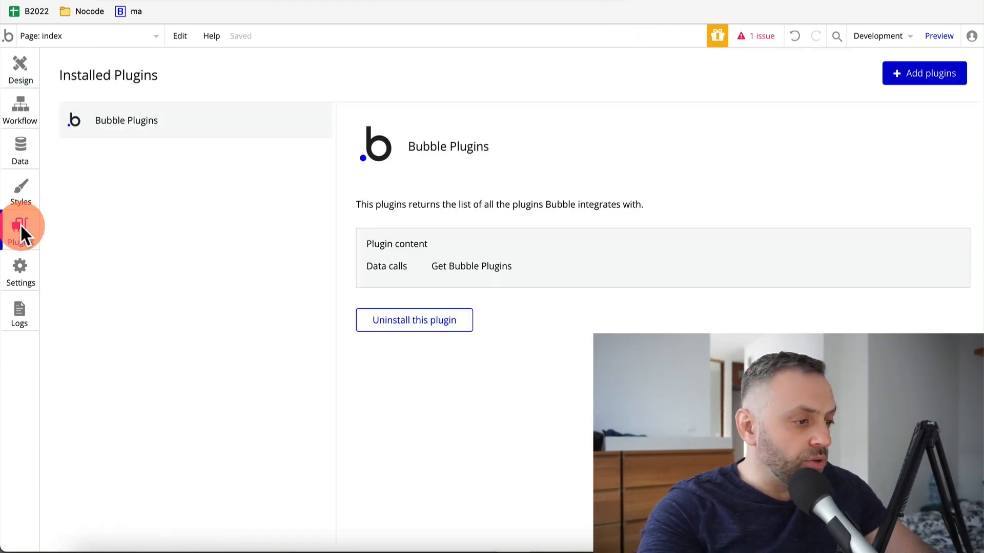
{"action": "left_click", "coordinate": [912, 74]}
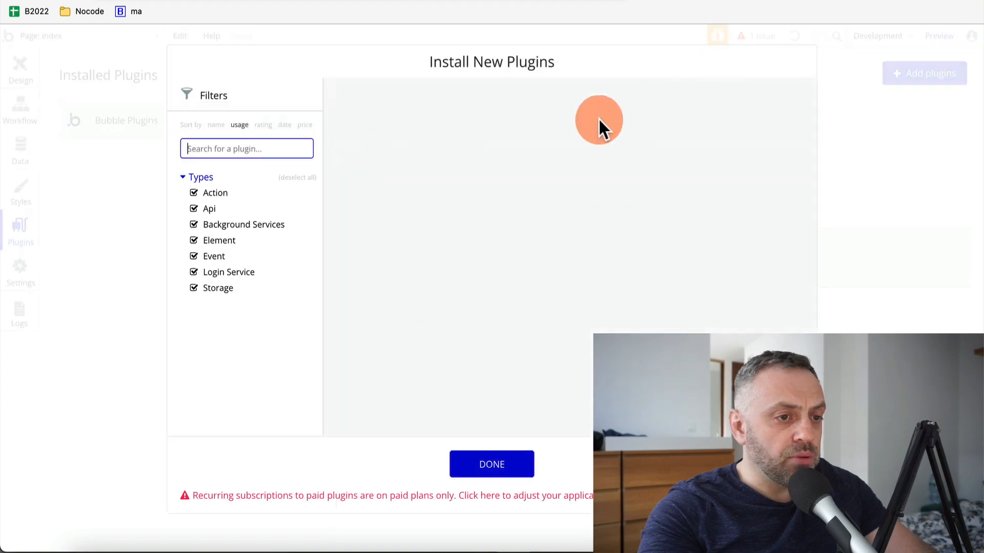
{"action": "type", "text": "api"}
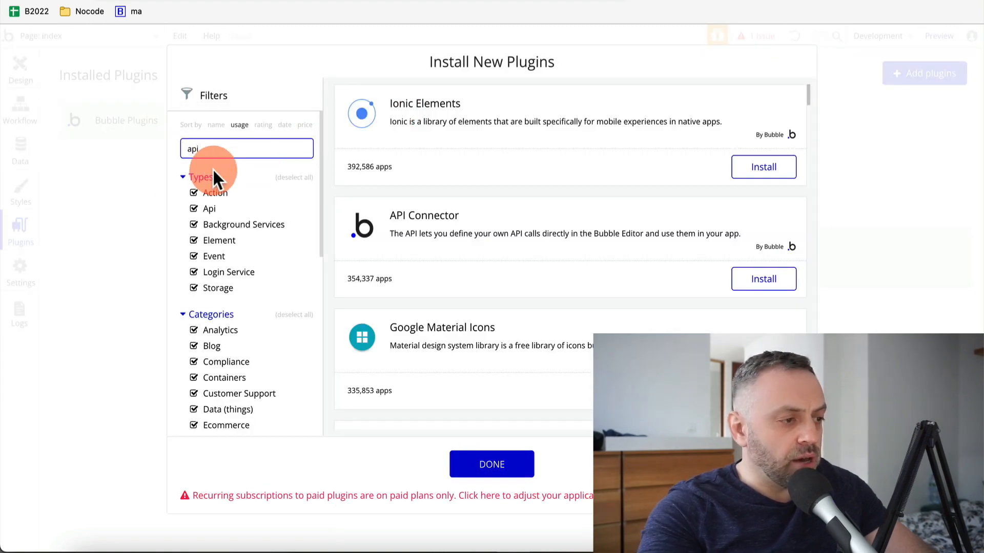
{"action": "left_click", "coordinate": [763, 167]}
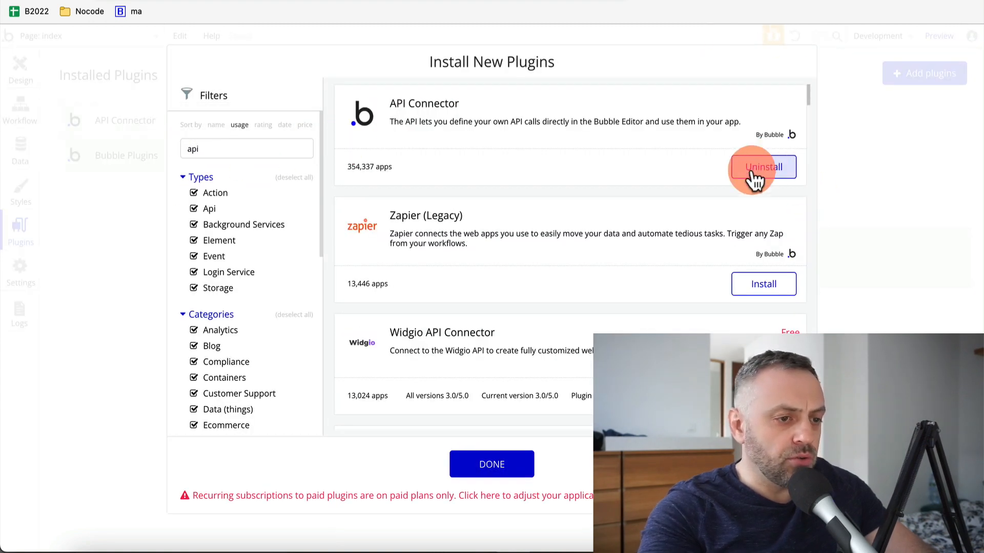
{"action": "left_click", "coordinate": [493, 466]}
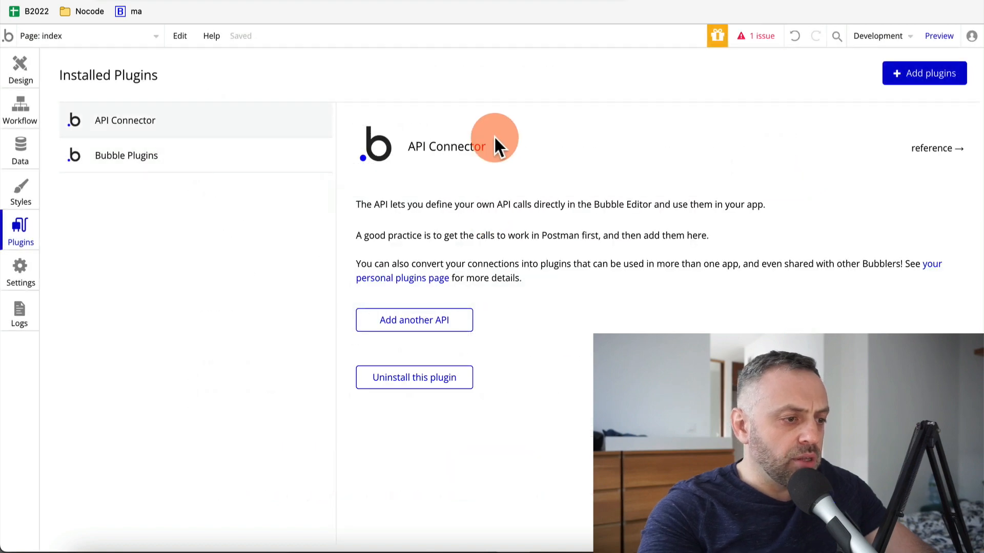
Add a new API definition in API Connector, then bring up the Travel spreadsheet
{"action": "left_click", "coordinate": [21, 64]}
{"action": "left_click", "coordinate": [21, 237]}
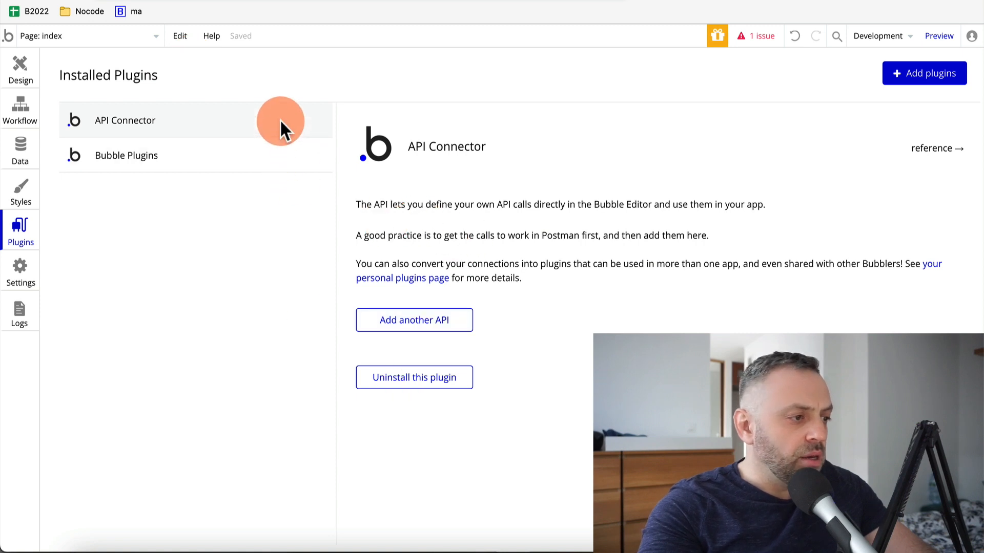
{"action": "left_click", "coordinate": [410, 327]}
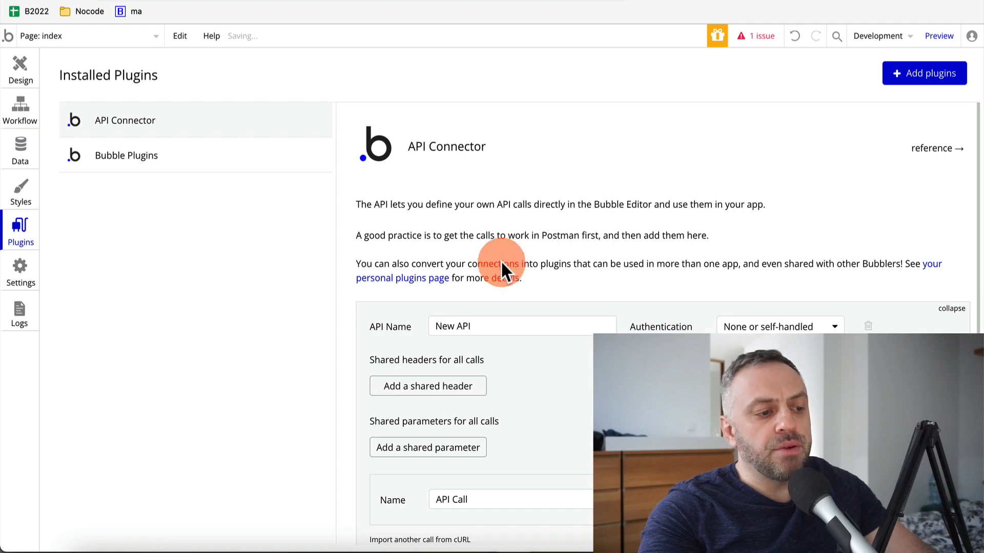
{"action": "scroll", "coordinate": [522, 231], "scroll_direction": "down", "scroll_amount": 3}
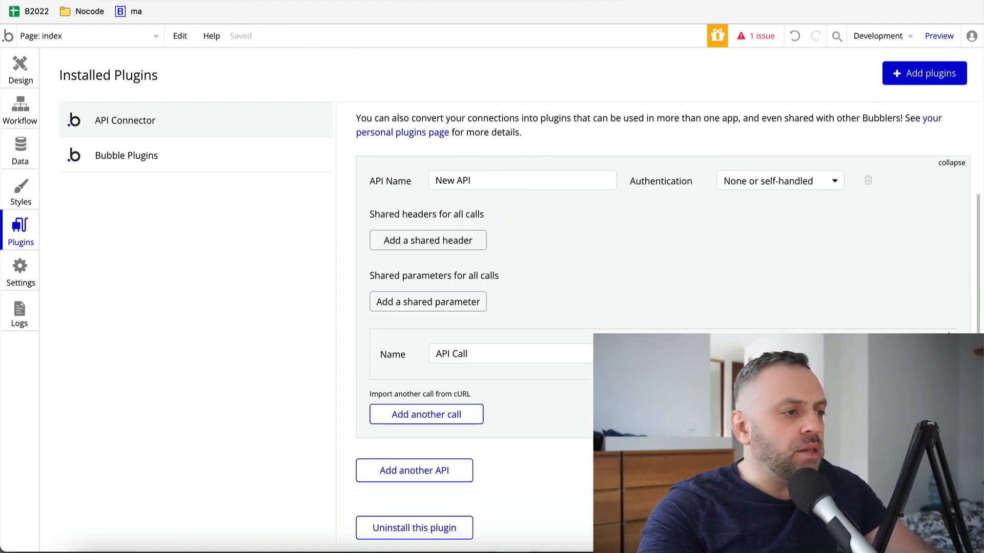
{"action": "key", "text": "ctrl+Tab"}
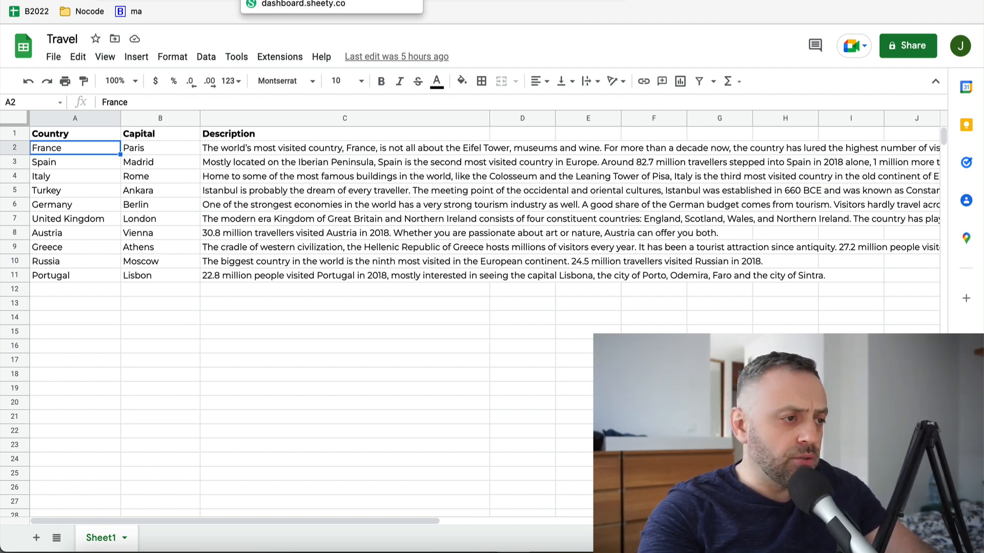
After reviewing the Travel sheet, go to the Sheety Projects dashboard
{"action": "left_click", "coordinate": [302, 0]}
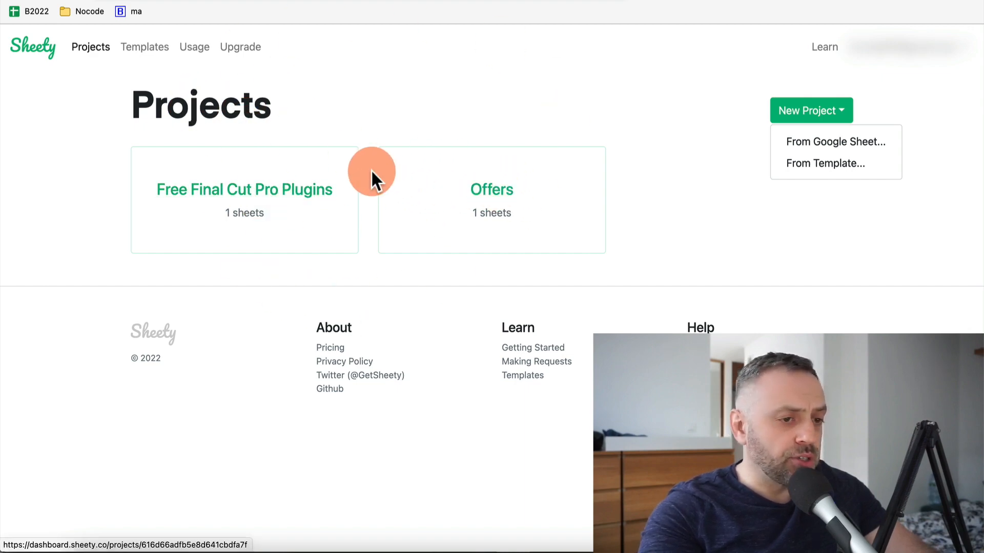
Create a Sheety project from Google Sheet by pasting the Travel sheet's URL
{"action": "left_click", "coordinate": [821, 147]}
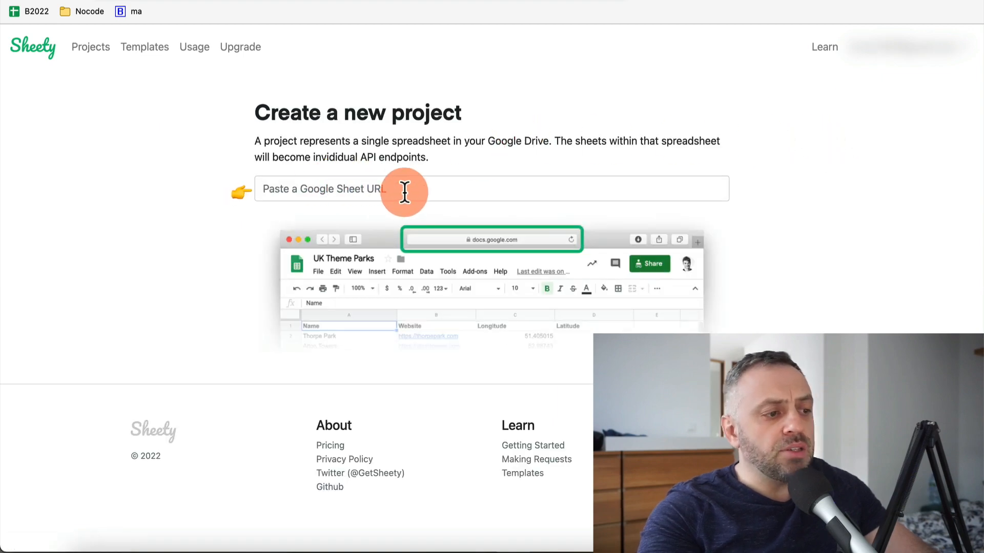
{"action": "key", "text": "ctrl+Tab"}
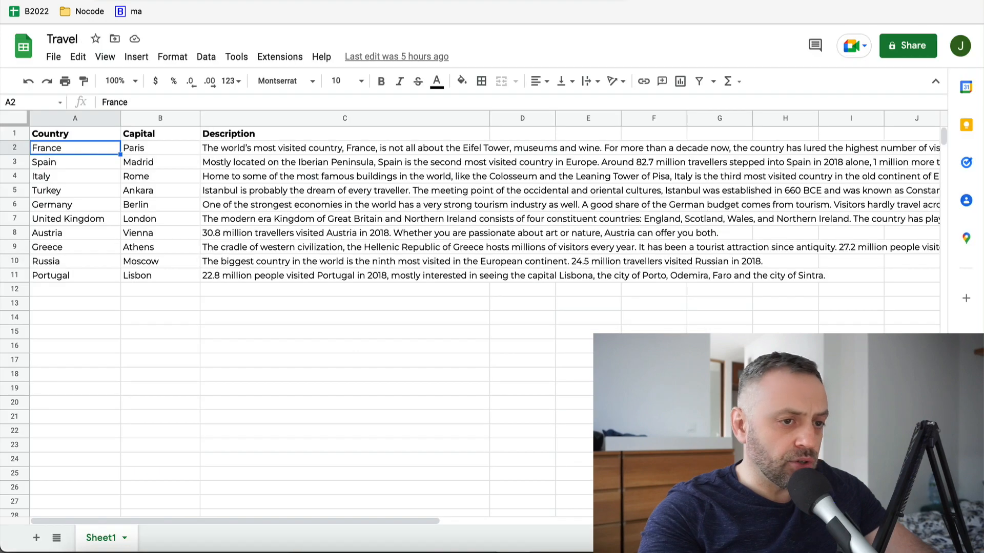
{"action": "key", "text": "ctrl+Tab"}
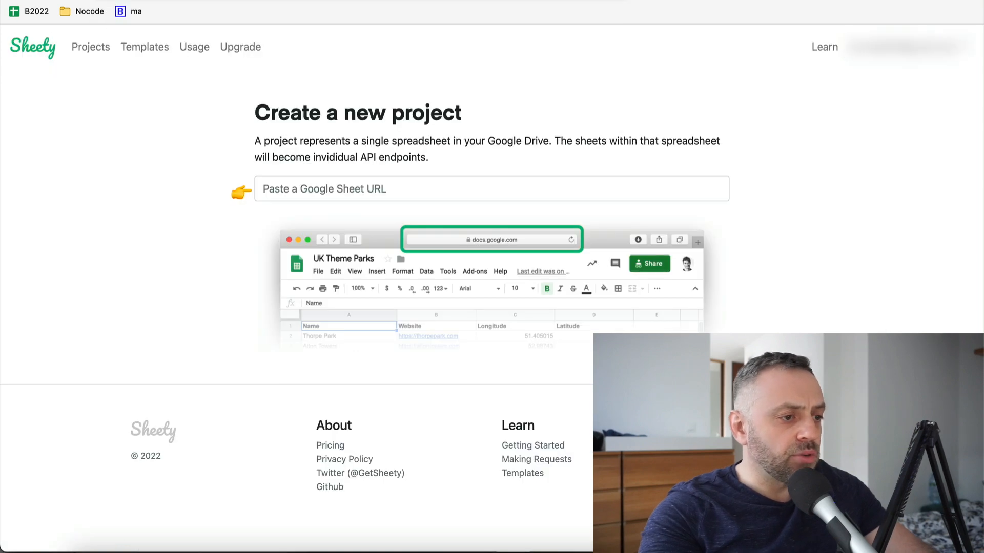
{"action": "left_click", "coordinate": [471, 206]}
{"action": "left_click", "coordinate": [478, 186]}
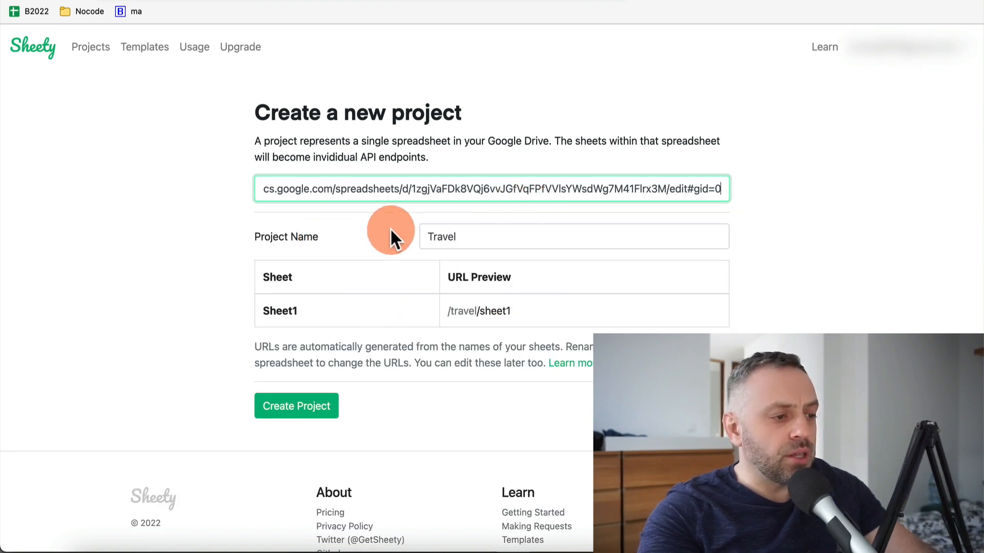
{"action": "left_click", "coordinate": [302, 407]}
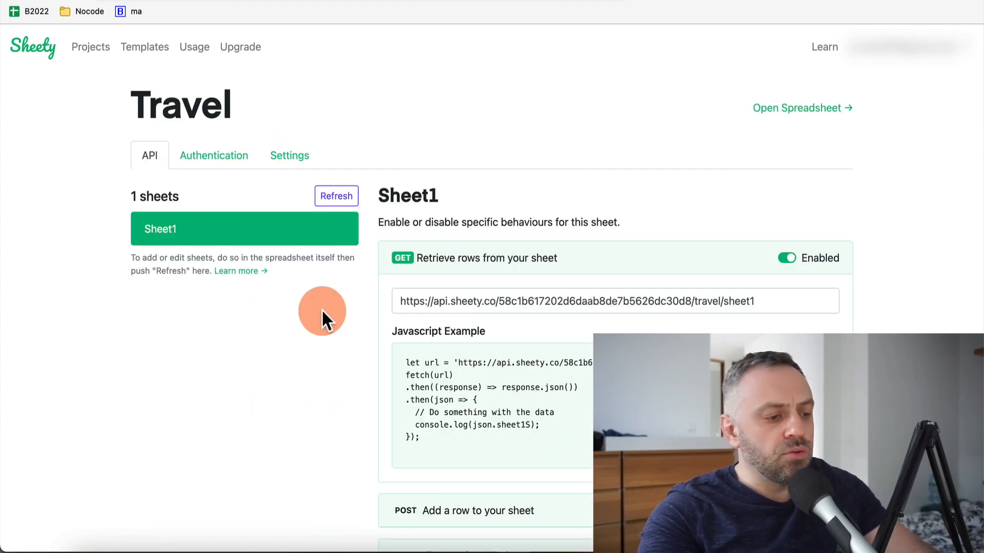
Copy the Travel project's Sheet1 GET URL and return to Bubble's API Connector
{"action": "scroll", "coordinate": [321, 308], "scroll_direction": "down", "scroll_amount": 5}
{"action": "scroll", "coordinate": [322, 309], "scroll_direction": "up", "scroll_amount": 5}
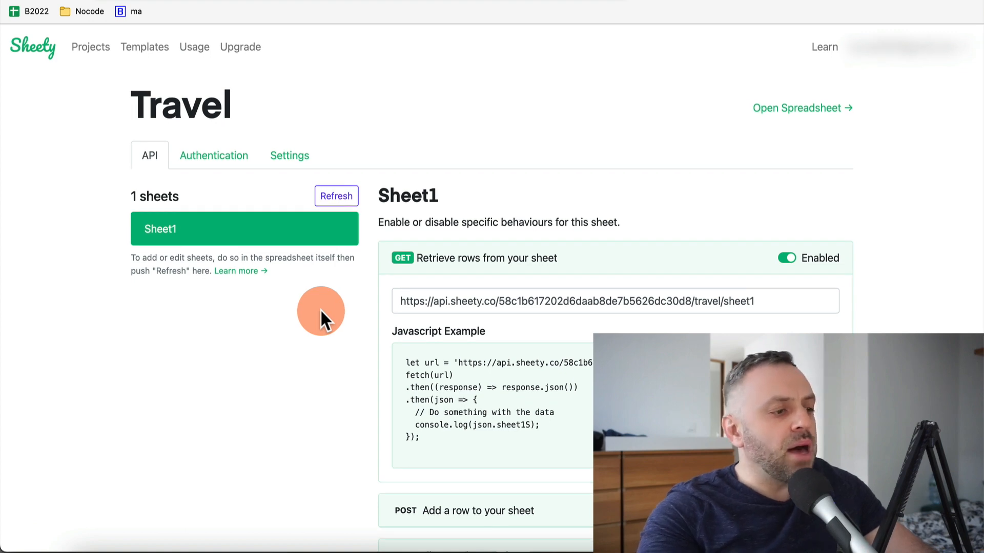
{"action": "scroll", "coordinate": [342, 314], "scroll_direction": "down", "scroll_amount": 5}
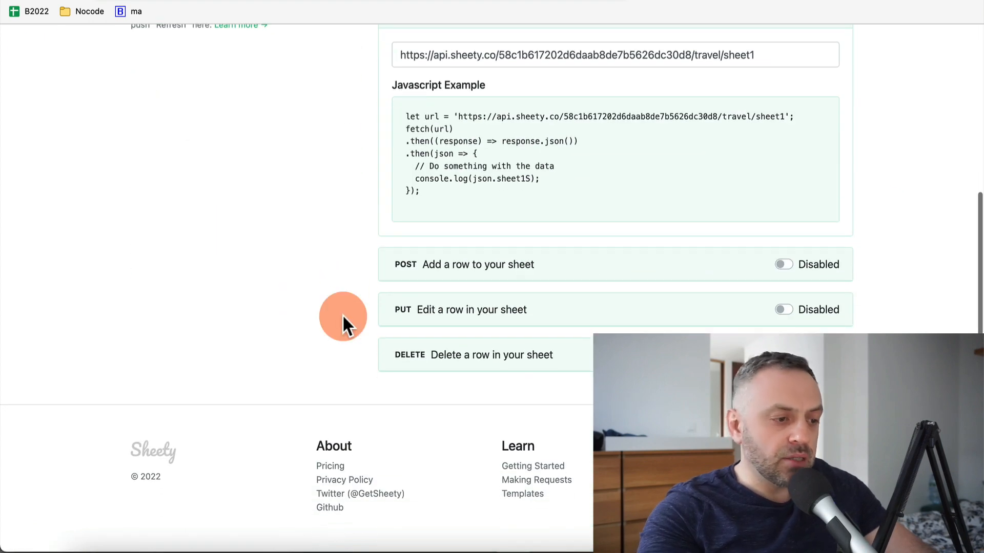
{"action": "scroll", "coordinate": [342, 315], "scroll_direction": "up", "scroll_amount": 5}
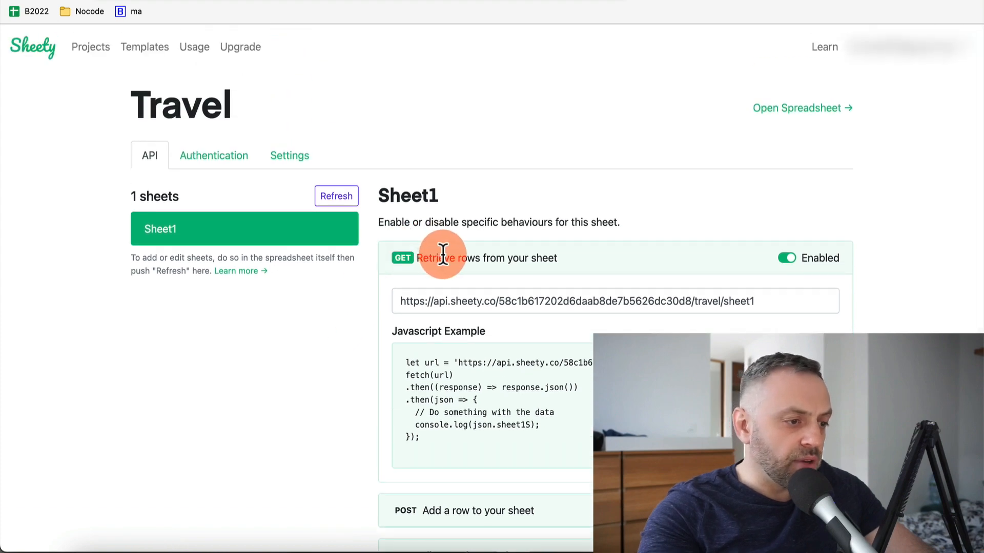
{"action": "scroll", "coordinate": [368, 328], "scroll_direction": "down", "scroll_amount": 2}
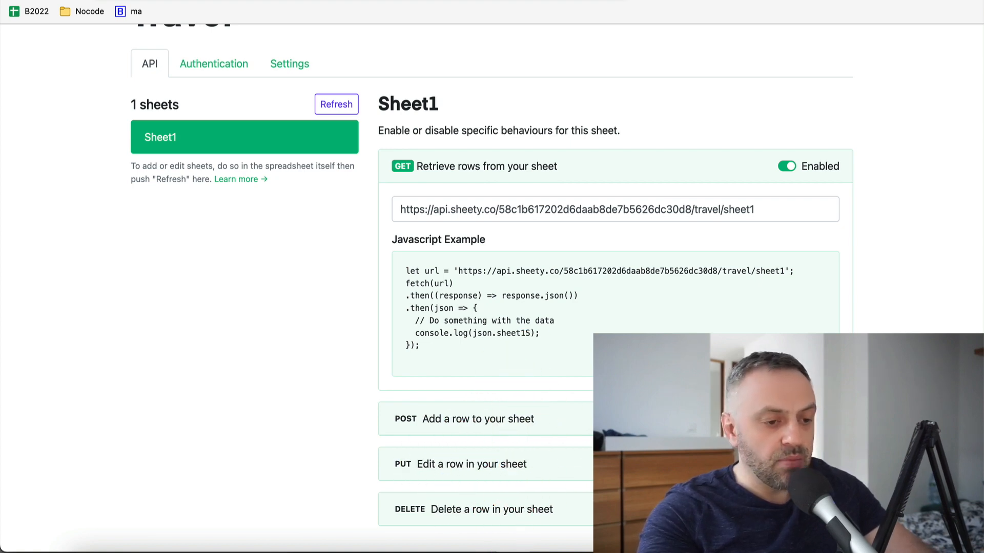
{"action": "triple_click", "coordinate": [523, 206]}
{"action": "key", "text": "ctrl+c"}
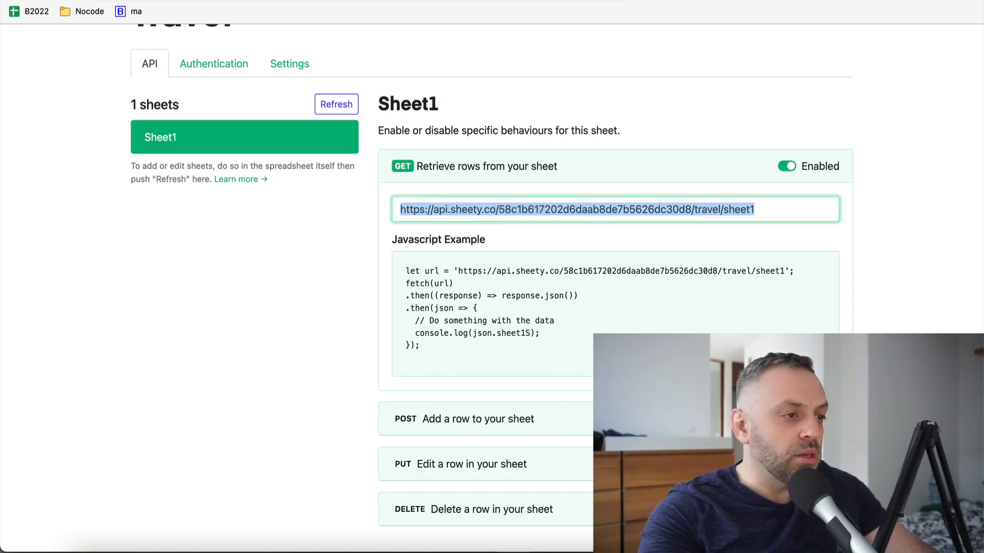
{"action": "key", "text": "ctrl+Tab"}
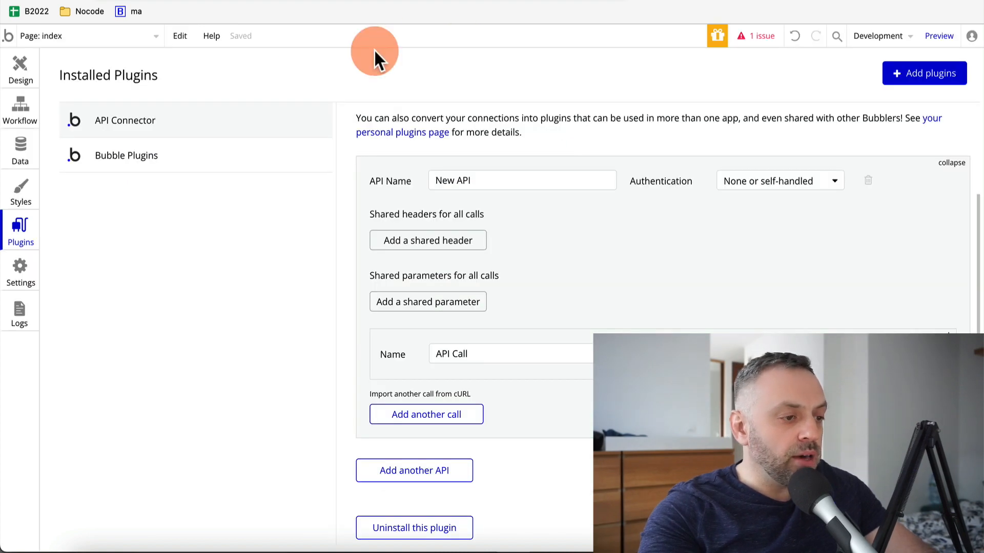
Name the API and its call GetData and paste the Sheety Sheet1 URL as the GET endpoint
{"action": "left_click", "coordinate": [494, 180]}
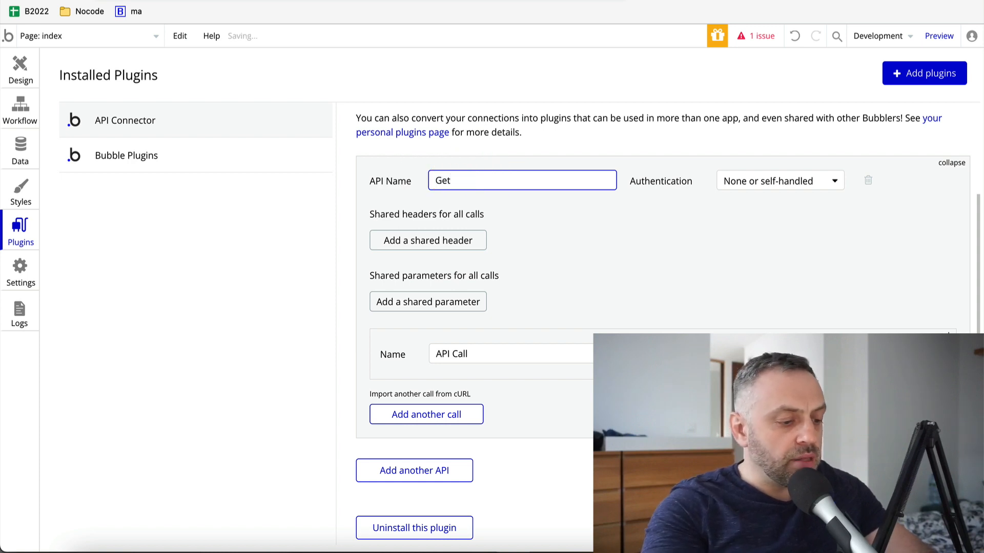
{"action": "type", "text": "Data"}
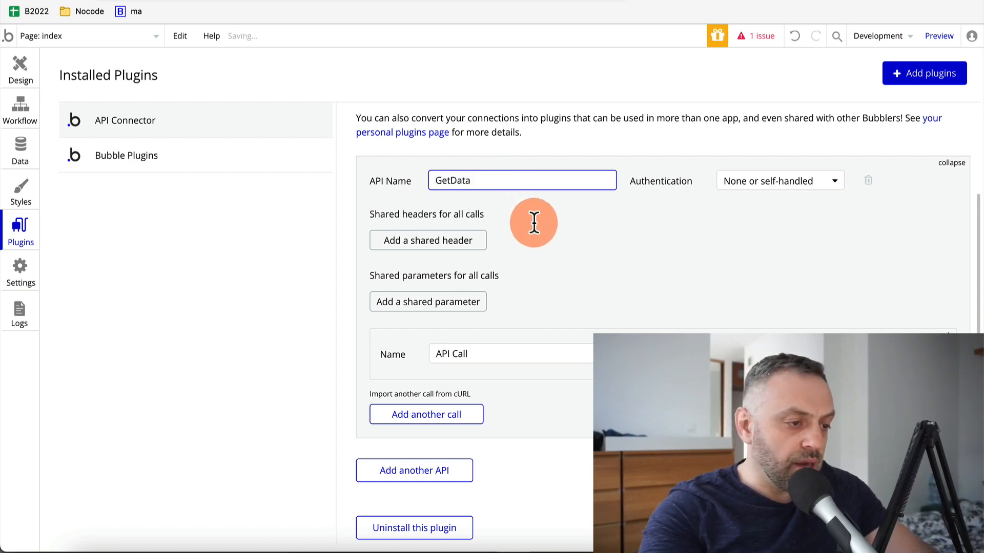
{"action": "left_click", "coordinate": [939, 336]}
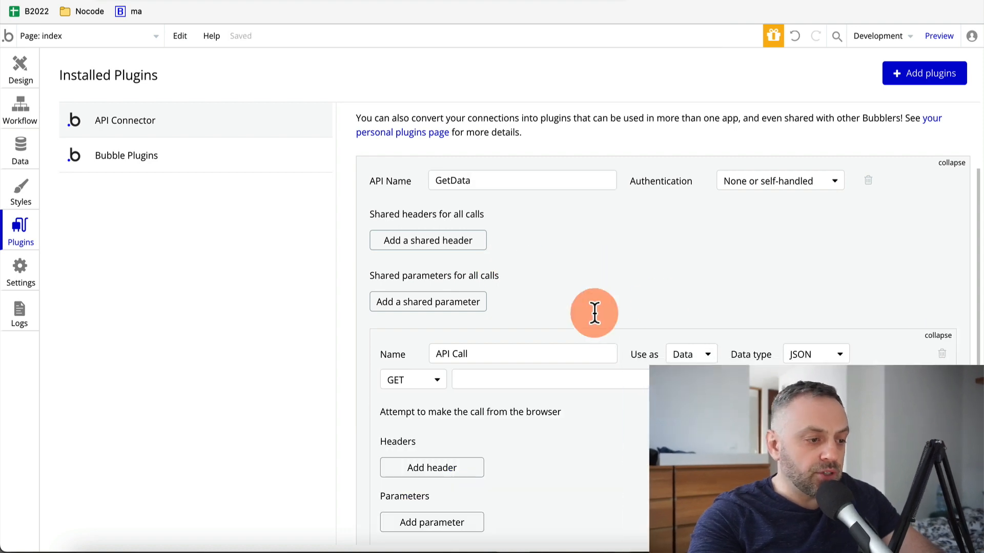
{"action": "type", "text": "GetDa"}
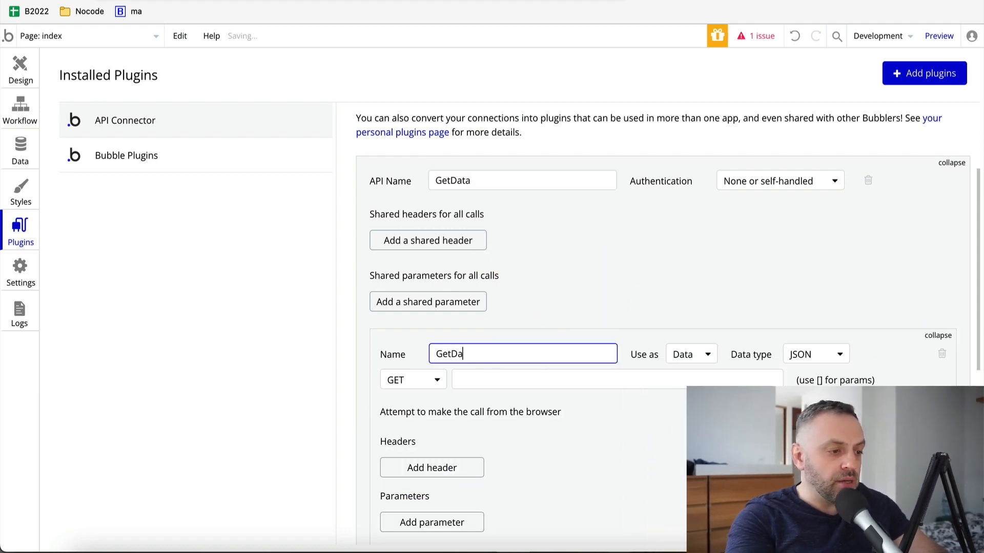
{"action": "type", "text": "ta"}
{"action": "left_click", "coordinate": [469, 379]}
{"action": "key", "text": "ctrl+v"}
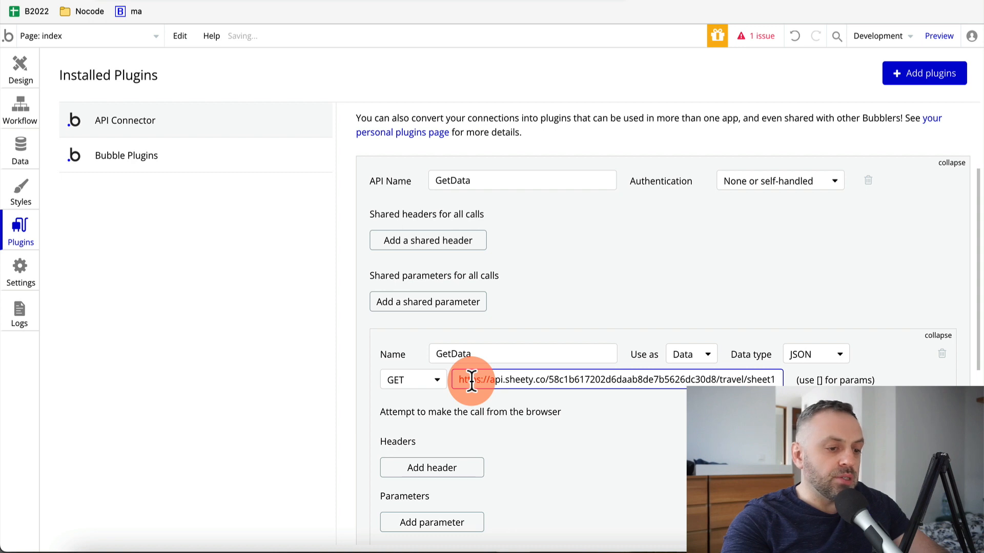
Open the Sheety URL in a new browser tab to check its JSON output
{"action": "scroll", "coordinate": [696, 307], "scroll_direction": "down", "scroll_amount": 2}
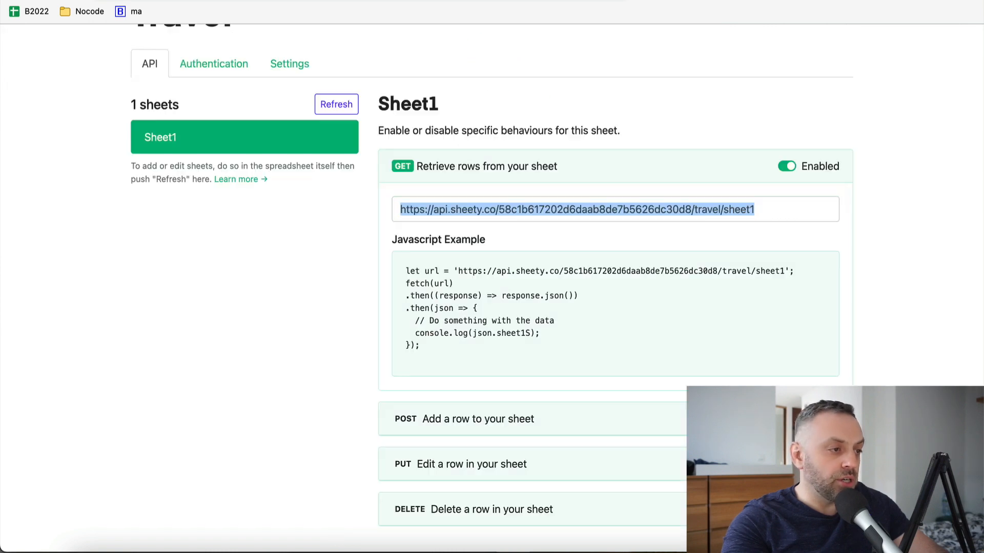
{"action": "key", "text": "ctrl+c"}
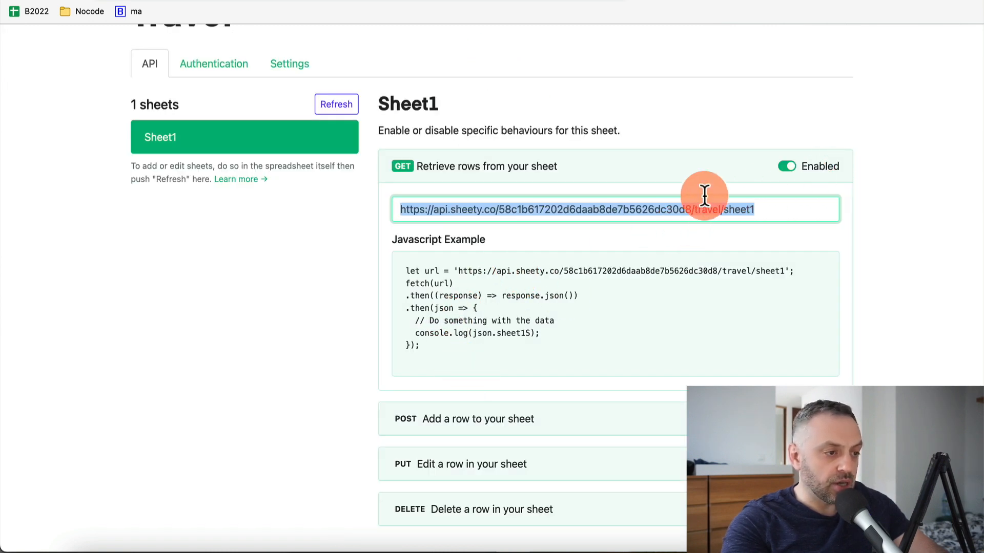
{"action": "key", "text": "ctrl+t"}
{"action": "key", "text": "ctrl+v"}
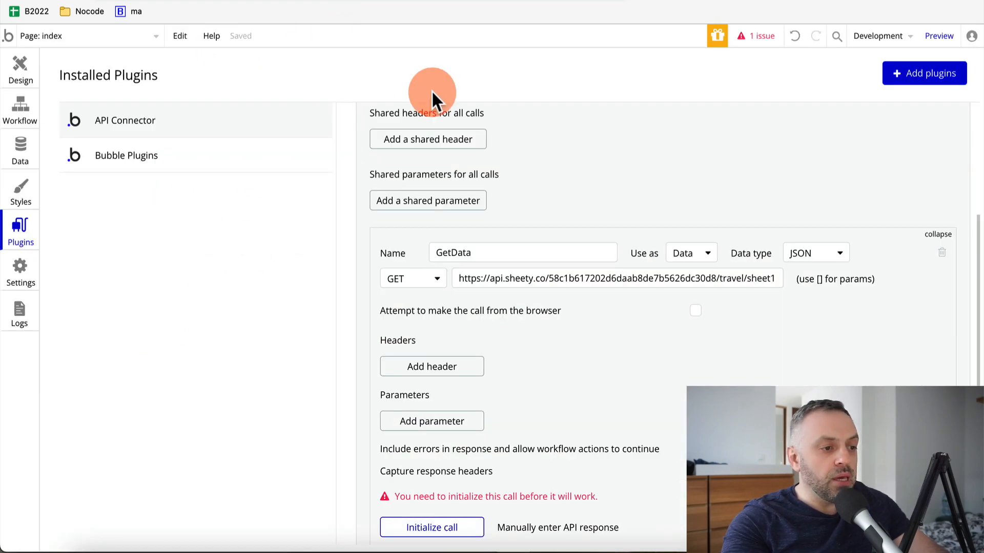
{"action": "scroll", "coordinate": [511, 351], "scroll_direction": "down", "scroll_amount": 3}
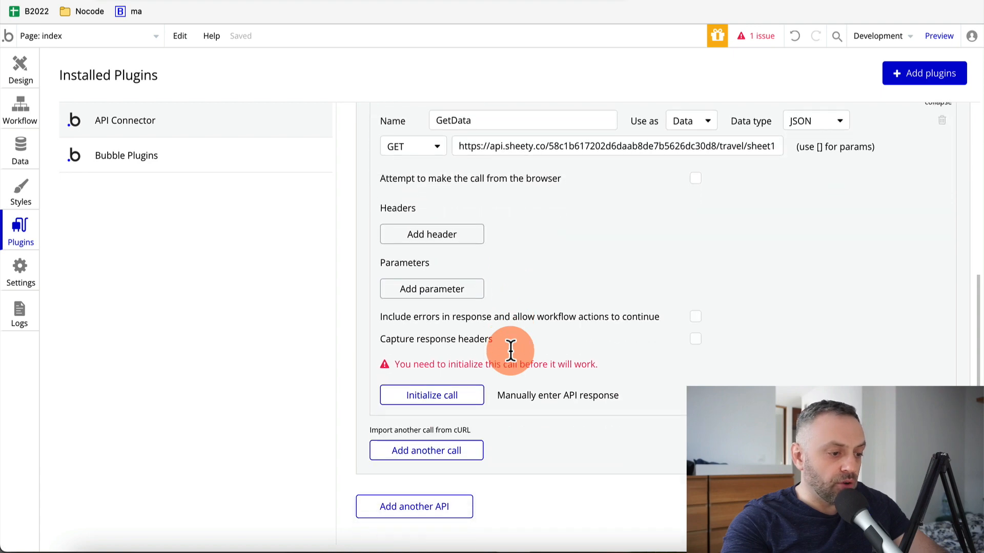
{"action": "scroll", "coordinate": [584, 204], "scroll_direction": "up", "scroll_amount": 1}
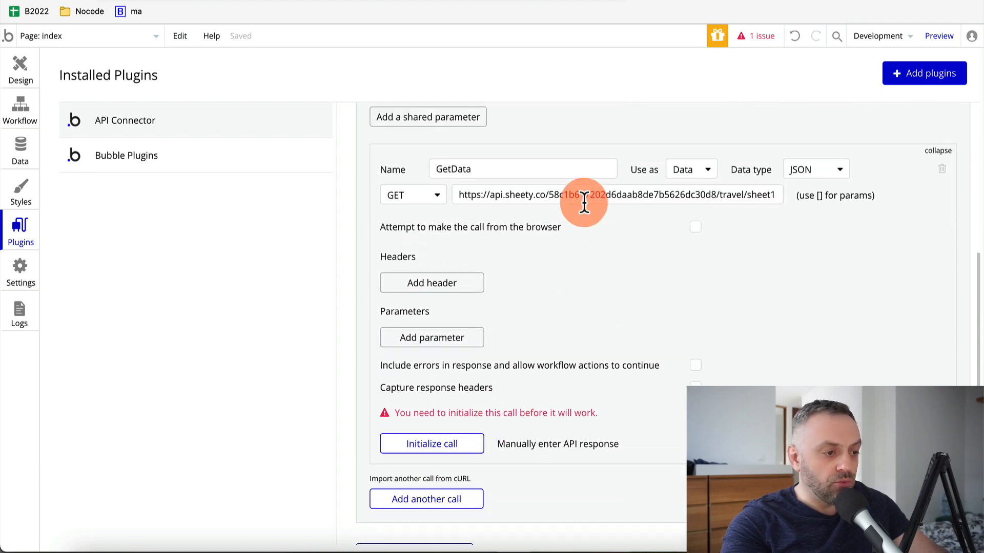
Initialize the GetData call, then compare its returned fields with the Travel spreadsheet
{"action": "left_click", "coordinate": [438, 446]}
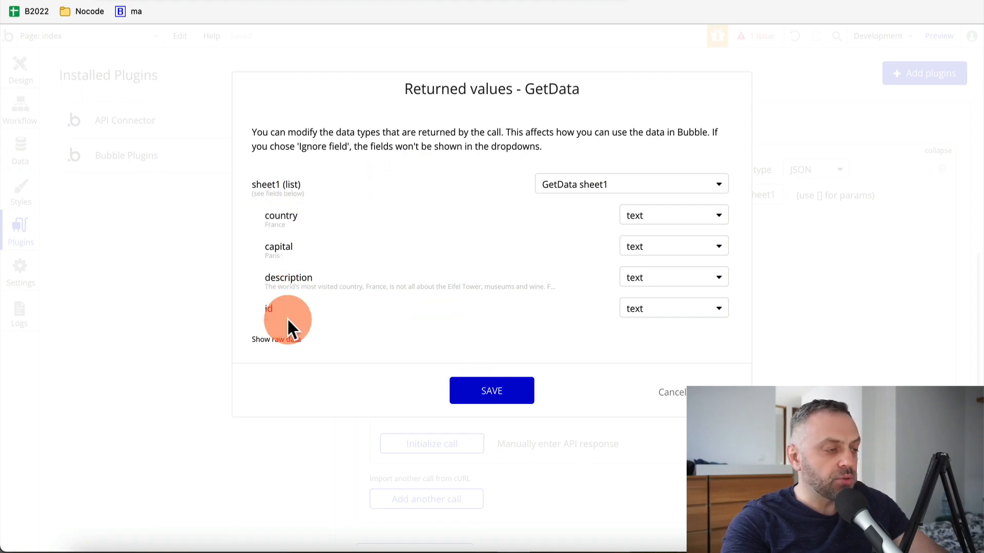
{"action": "left_click", "coordinate": [183, 0]}
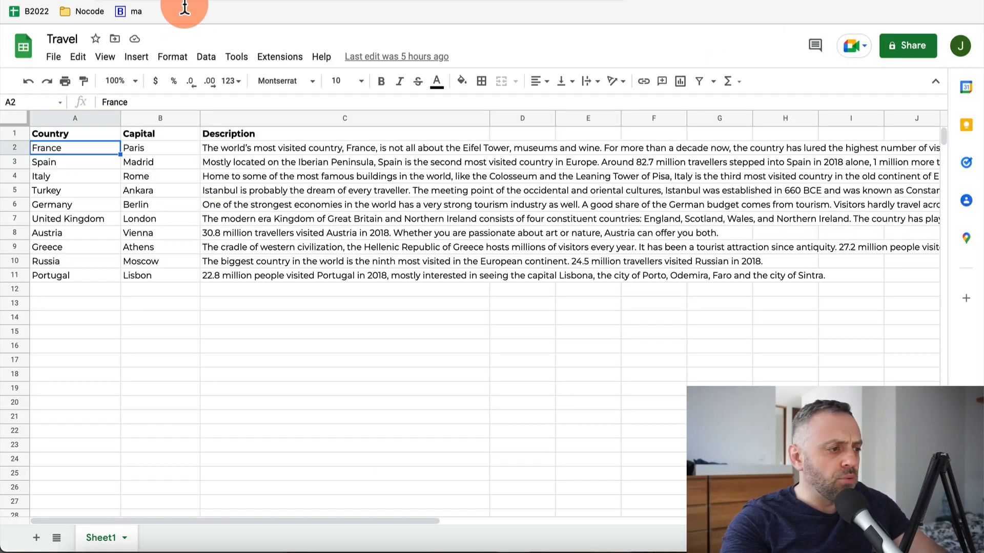
{"action": "left_click", "coordinate": [169, 180]}
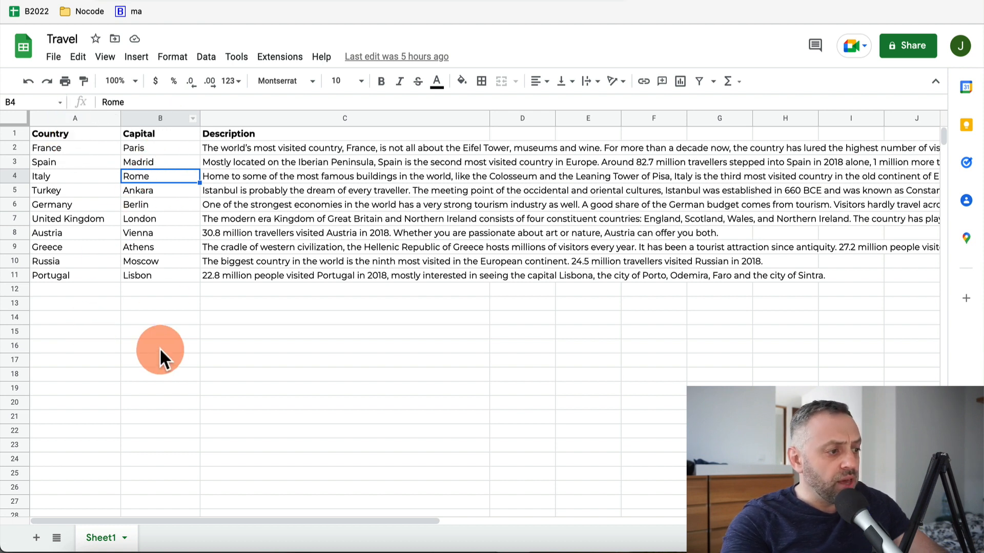
{"action": "key", "text": "super+grave"}
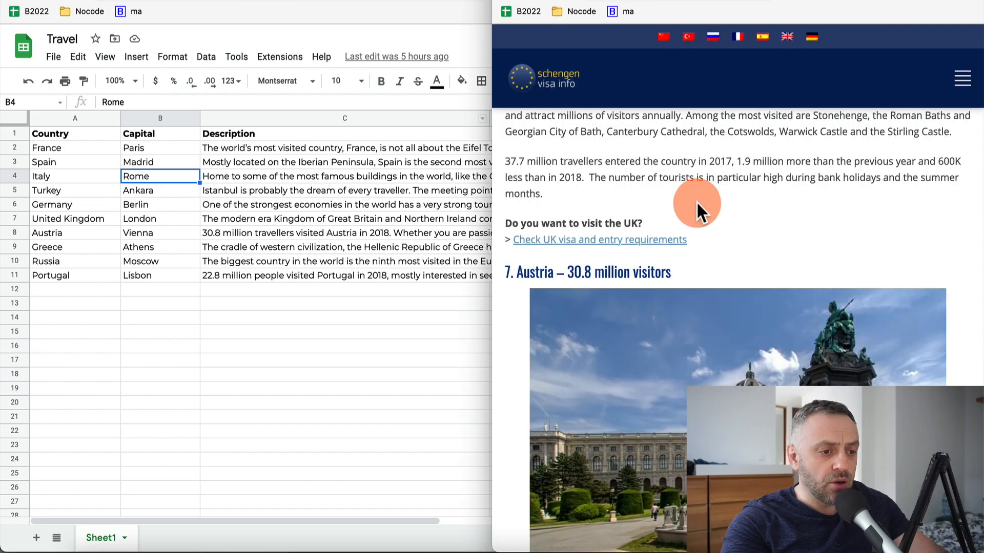
{"action": "scroll", "coordinate": [604, 170], "scroll_direction": "up", "scroll_amount": 20}
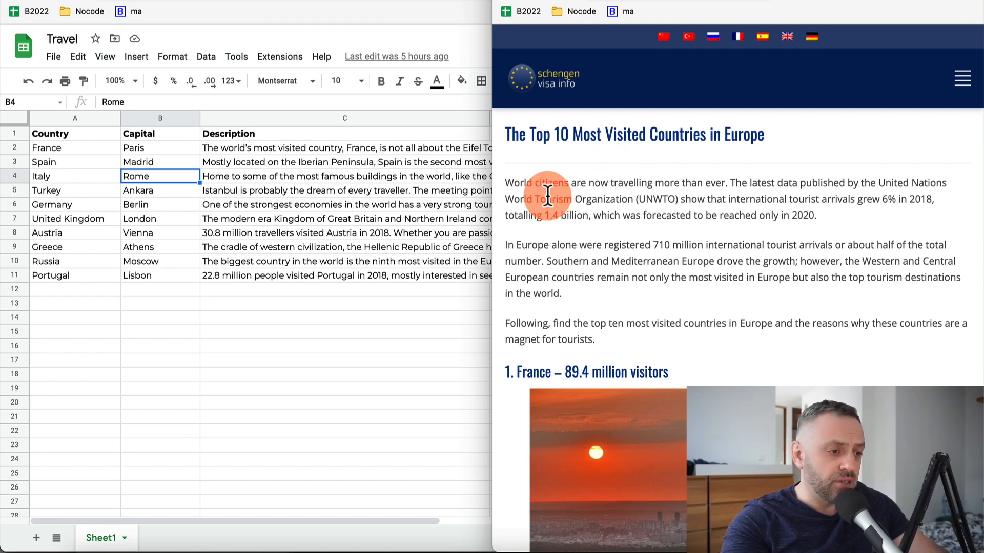
{"action": "scroll", "coordinate": [538, 256], "scroll_direction": "down", "scroll_amount": 4}
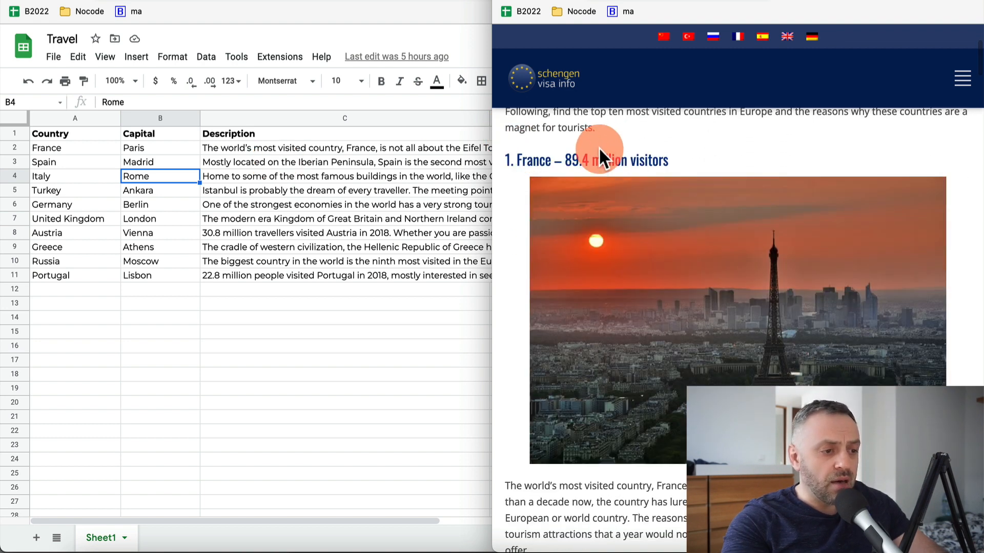
{"action": "scroll", "coordinate": [567, 292], "scroll_direction": "down", "scroll_amount": 5}
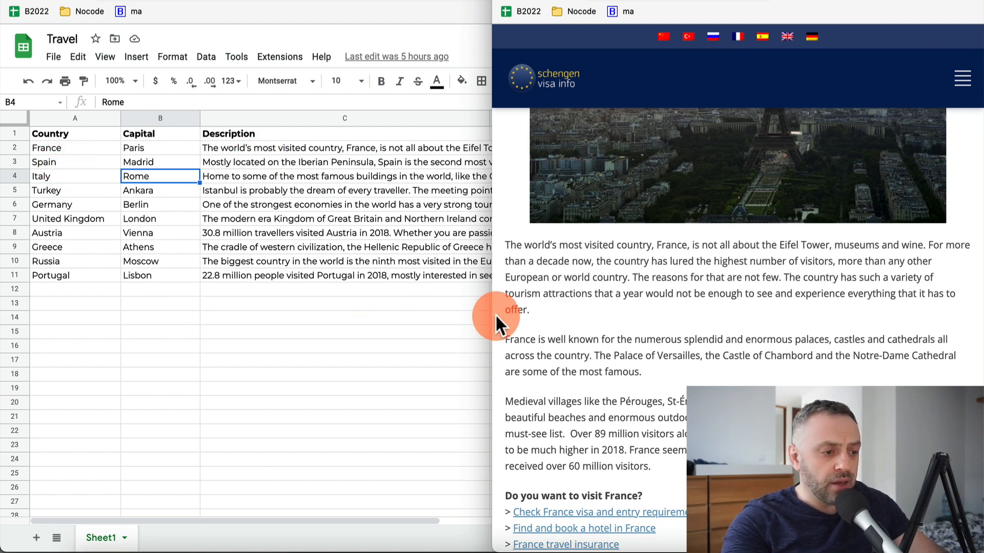
{"action": "left_click_drag", "start_coordinate": [504, 237], "coordinate": [544, 311]}
{"action": "left_click", "coordinate": [546, 312]}
{"action": "key", "text": "super+grave"}
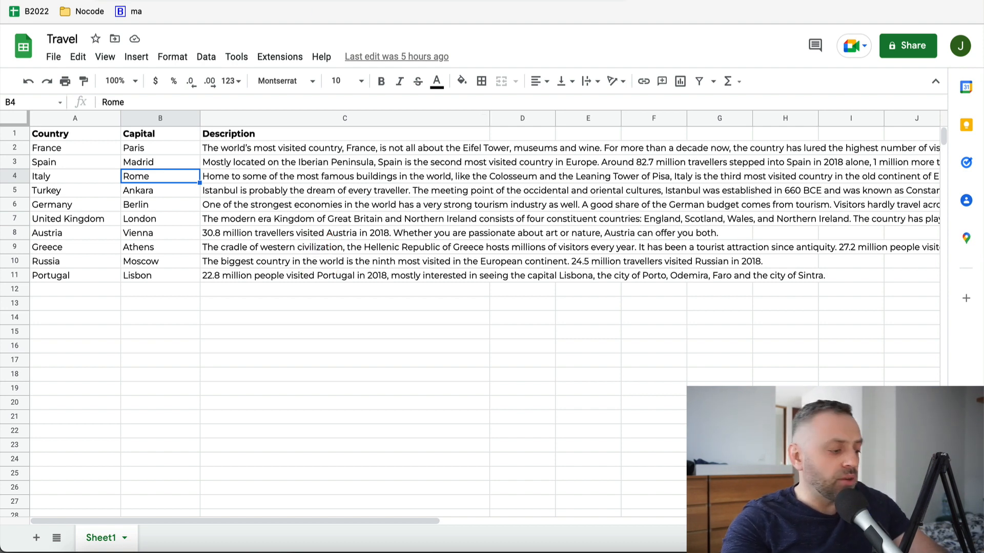
{"action": "key", "text": "super+grave"}
Save the GetData returned values and go back to the page Design editor
{"action": "left_click", "coordinate": [502, 392]}
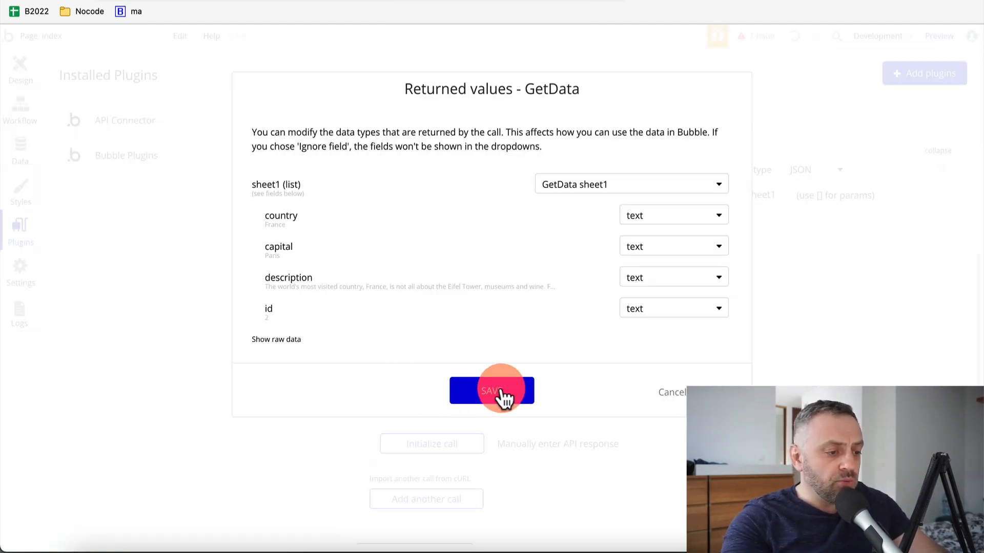
{"action": "key", "text": "super+grave"}
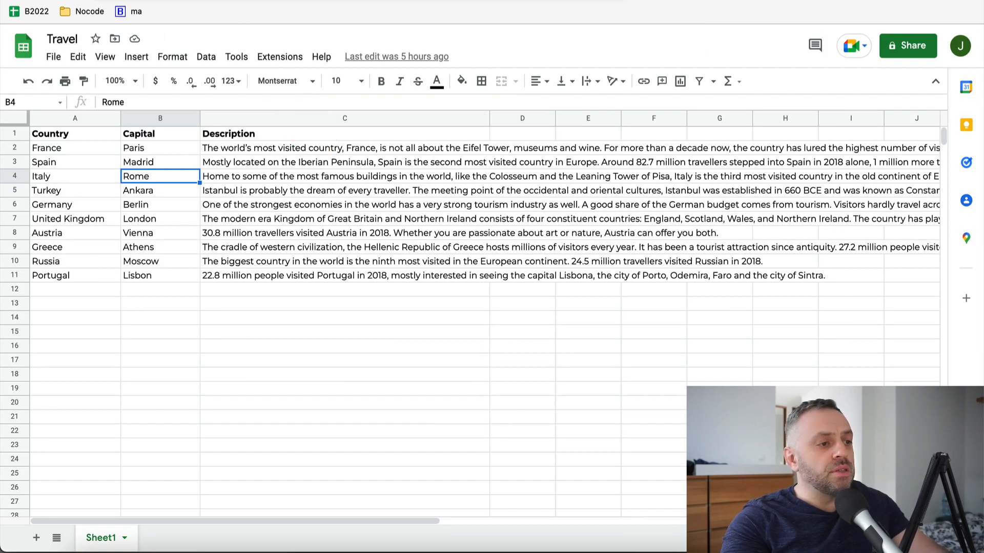
{"action": "key", "text": "super+grave"}
{"action": "left_click", "coordinate": [498, 392]}
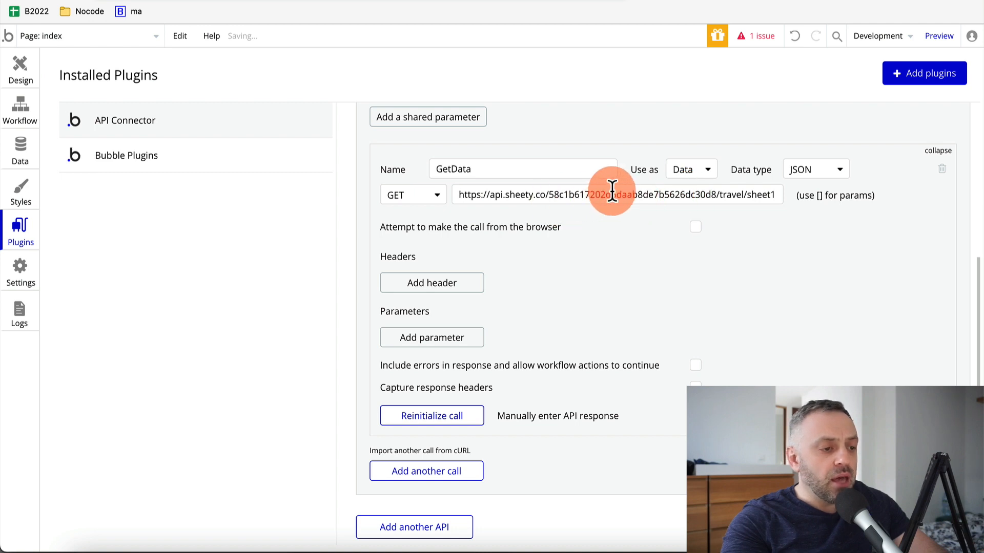
{"action": "scroll", "coordinate": [564, 193], "scroll_direction": "up", "scroll_amount": 4}
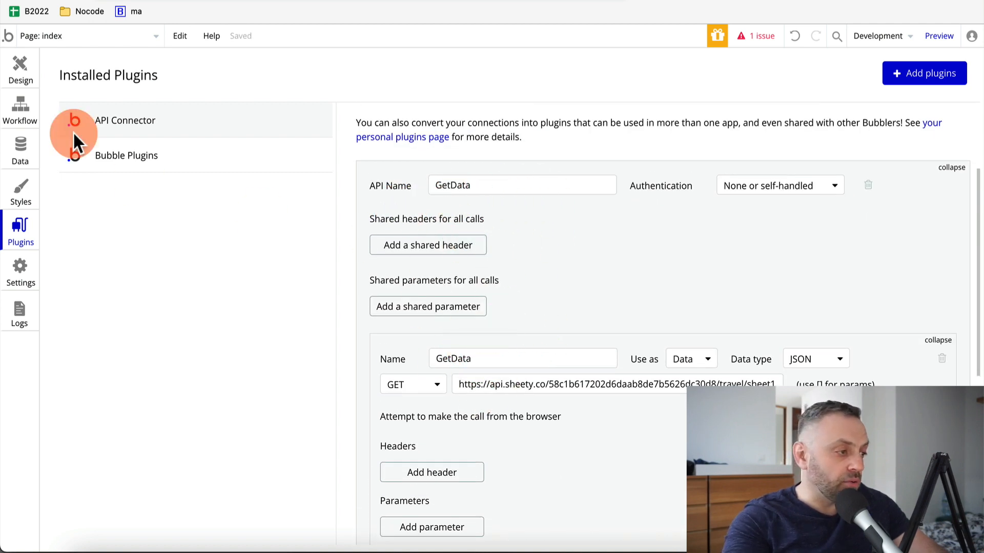
{"action": "left_click", "coordinate": [26, 69]}
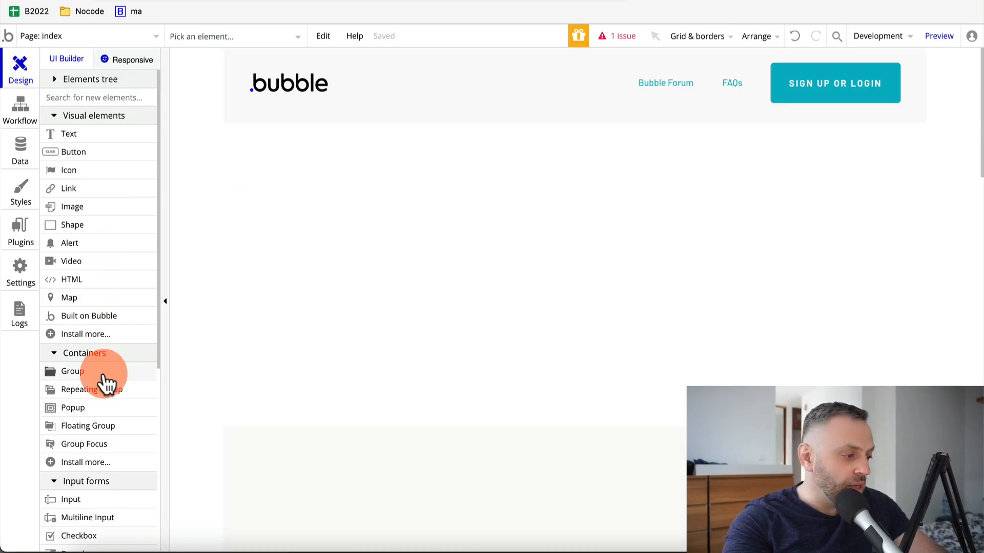
Add a repeating group to the page, widen it, and set it to 3 columns
{"action": "left_click", "coordinate": [109, 397]}
{"action": "left_click", "coordinate": [410, 191]}
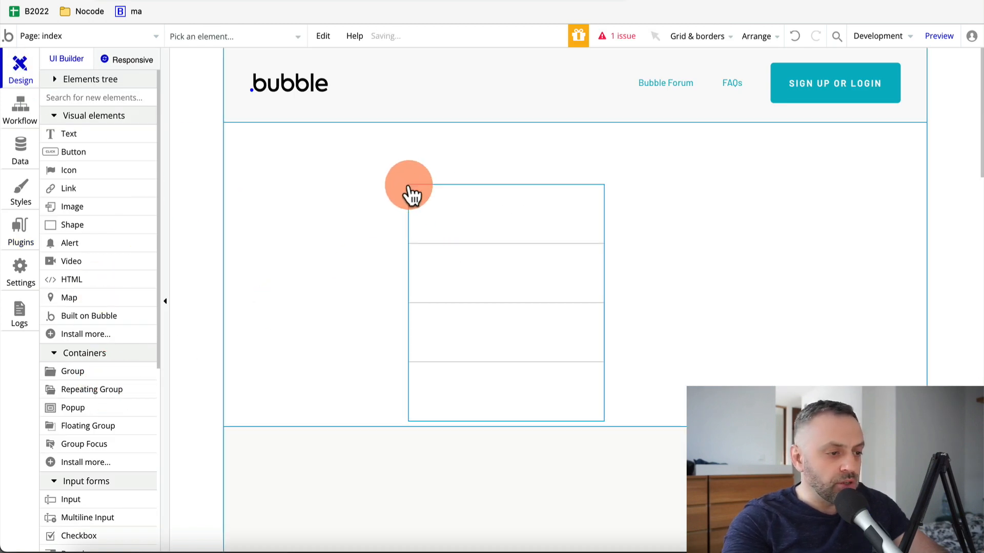
{"action": "left_click_drag", "start_coordinate": [459, 215], "coordinate": [431, 180]}
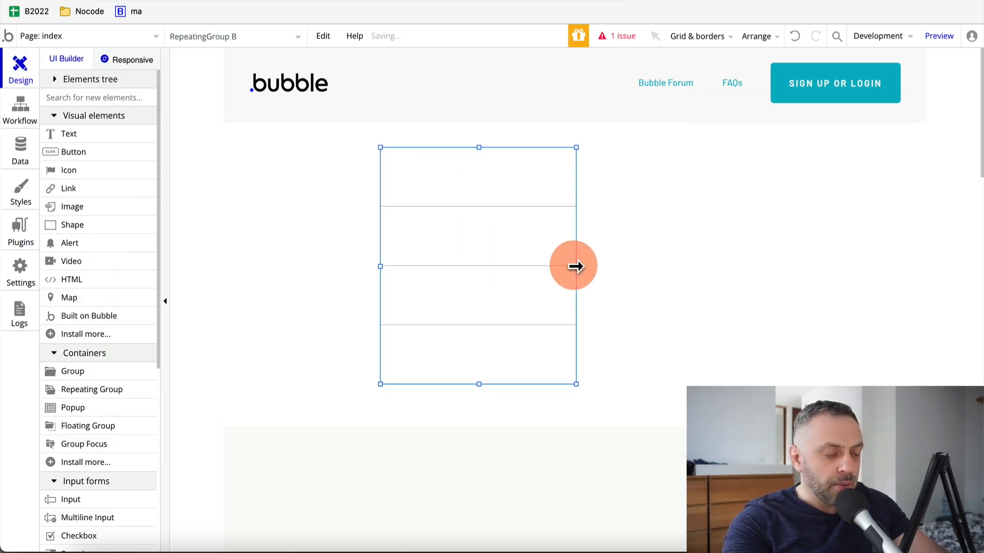
{"action": "left_click_drag", "start_coordinate": [576, 264], "coordinate": [781, 281]}
{"action": "left_click_drag", "start_coordinate": [602, 244], "coordinate": [591, 255]}
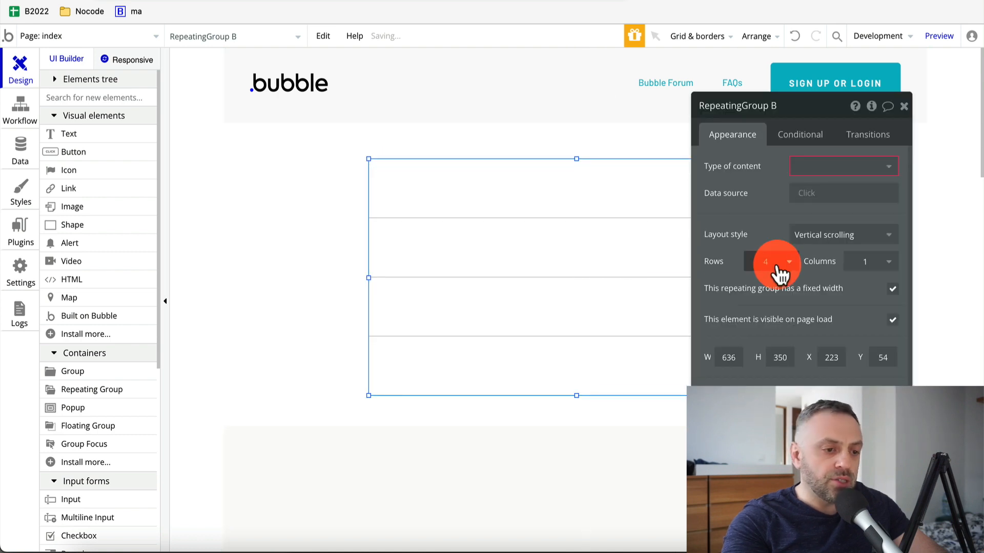
{"action": "left_click", "coordinate": [877, 267]}
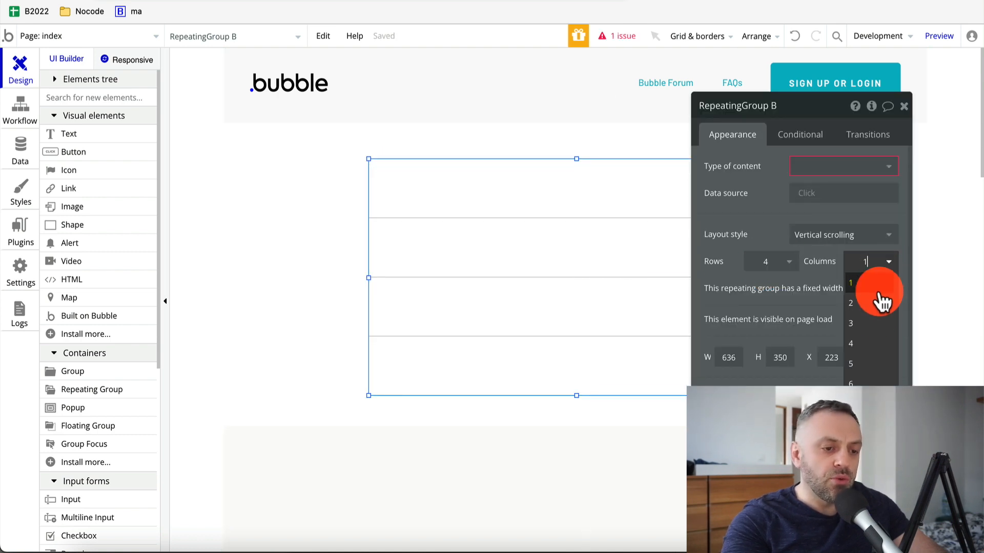
{"action": "left_click", "coordinate": [874, 330]}
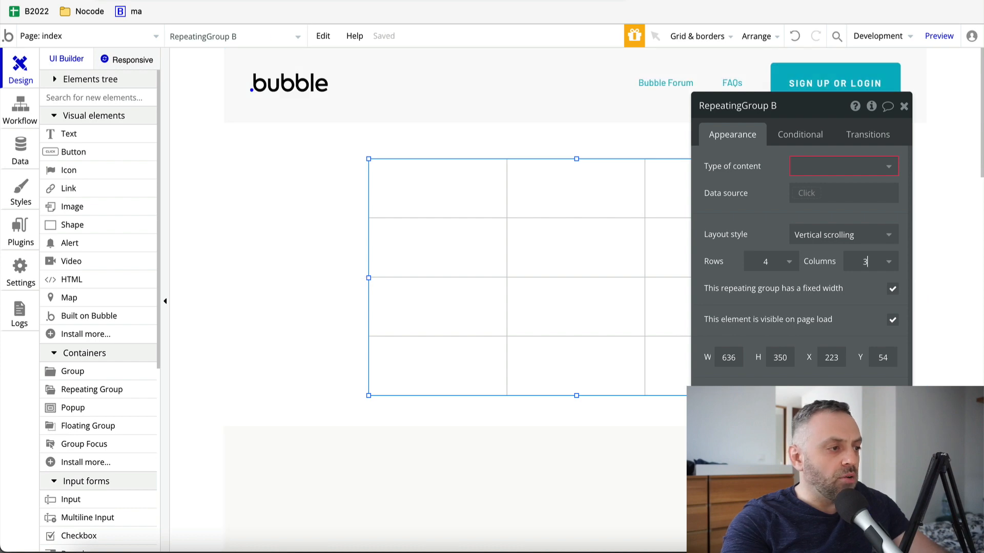
{"action": "left_click", "coordinate": [267, 1]}
{"action": "left_click", "coordinate": [154, 1]}
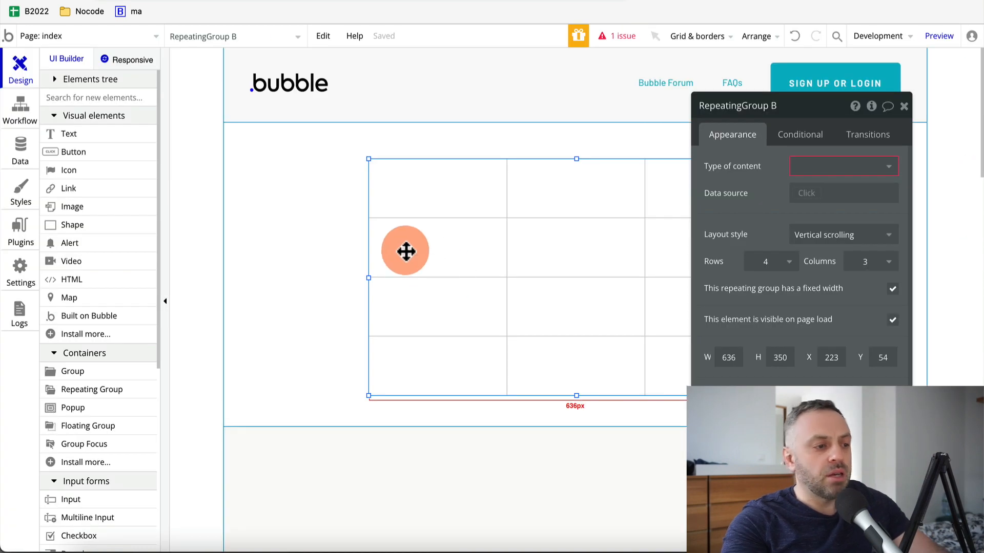
{"action": "left_click_drag", "start_coordinate": [365, 155], "coordinate": [429, 170]}
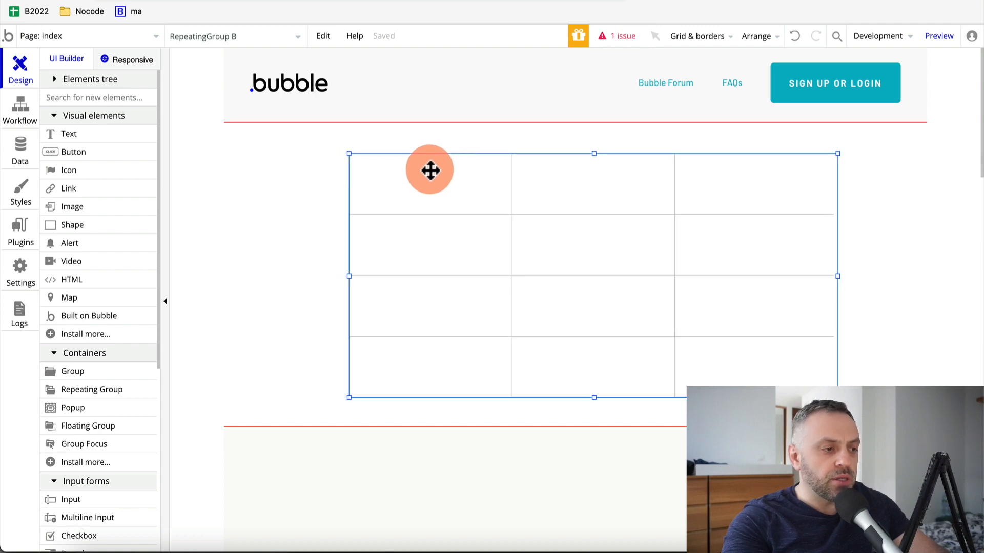
Set the list's content type to GetData sheet1 and source it from the external GetData API
{"action": "double_click", "coordinate": [429, 171]}
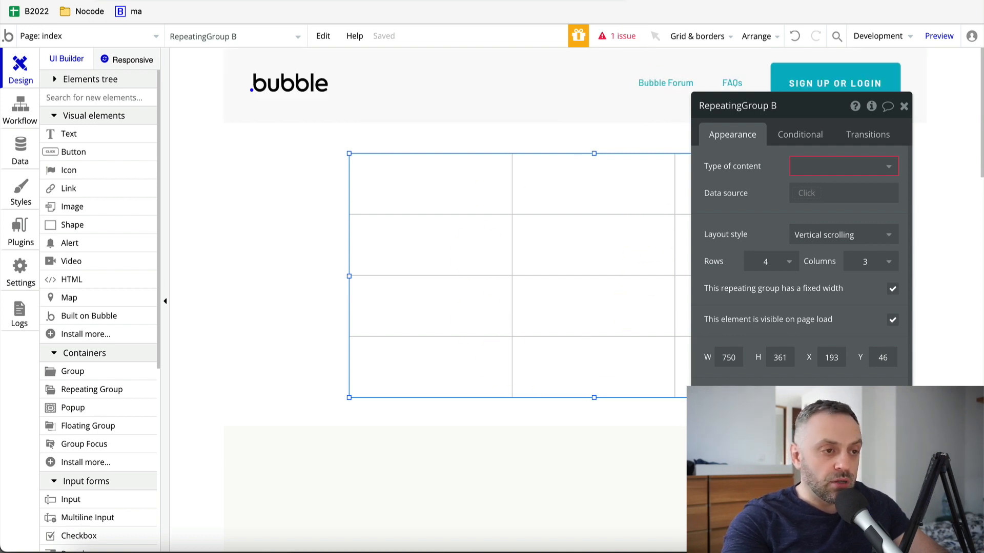
{"action": "left_click", "coordinate": [700, 0]}
{"action": "left_click", "coordinate": [743, 0]}
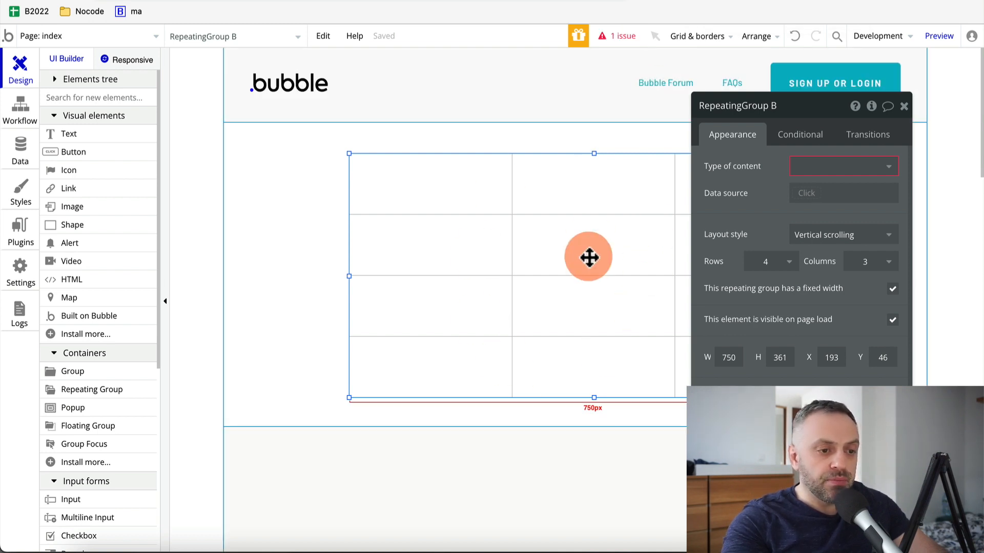
{"action": "left_click", "coordinate": [848, 169]}
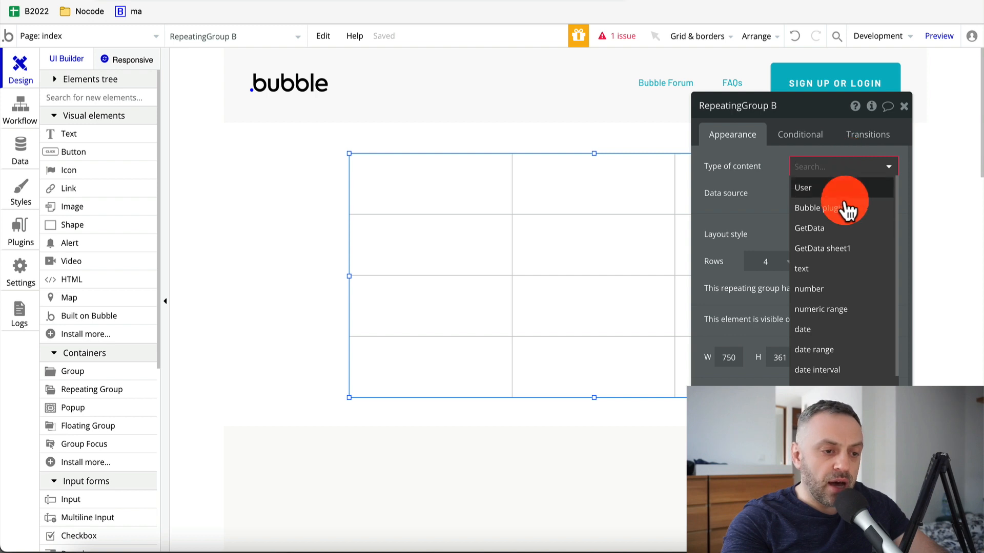
{"action": "left_click", "coordinate": [842, 248]}
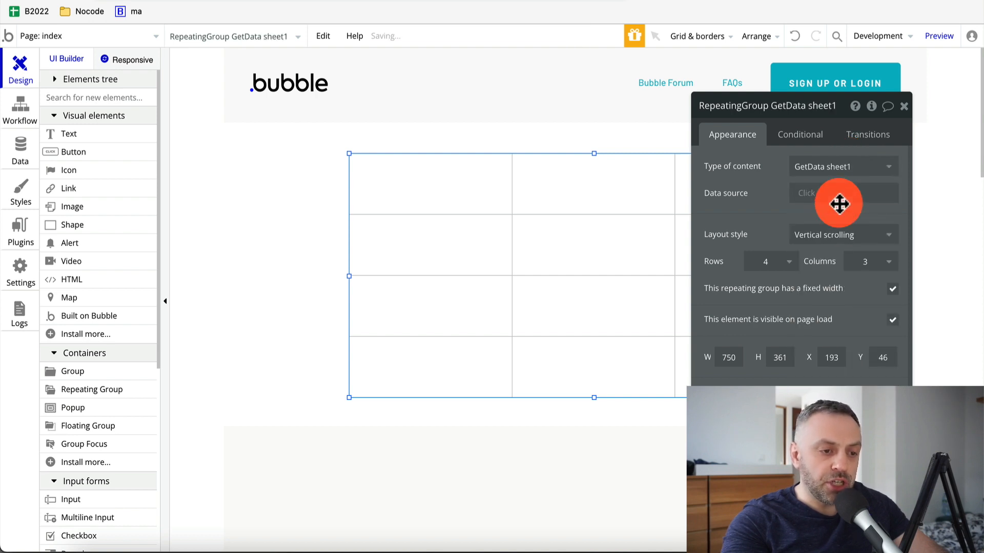
{"action": "left_click", "coordinate": [808, 196]}
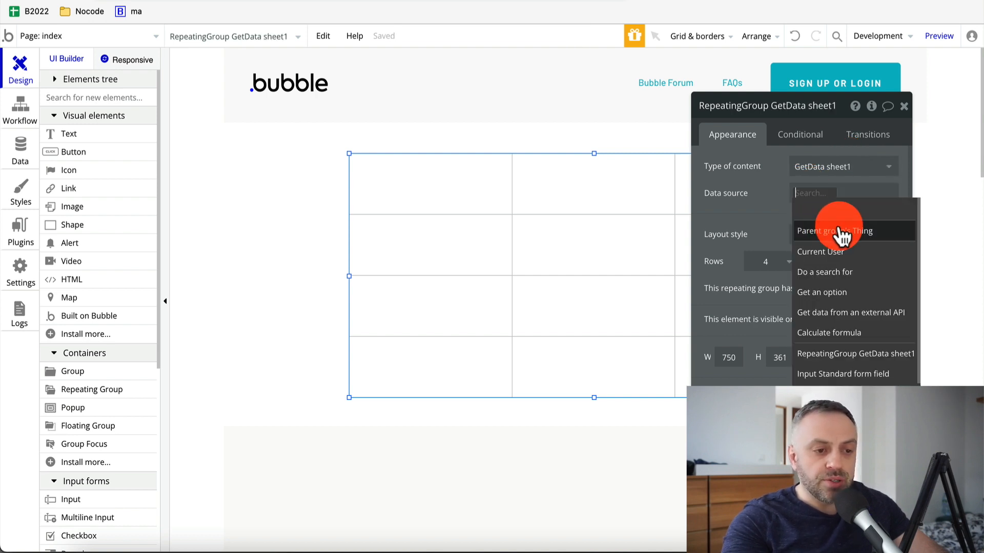
{"action": "left_click", "coordinate": [820, 312]}
{"action": "left_click", "coordinate": [635, 141]}
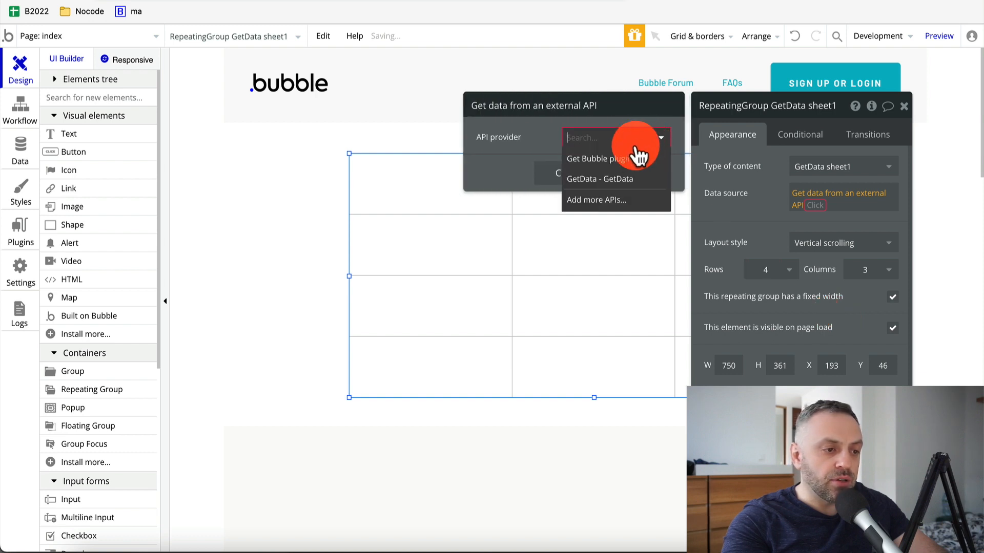
{"action": "left_click", "coordinate": [612, 178]}
{"action": "left_click", "coordinate": [574, 176]}
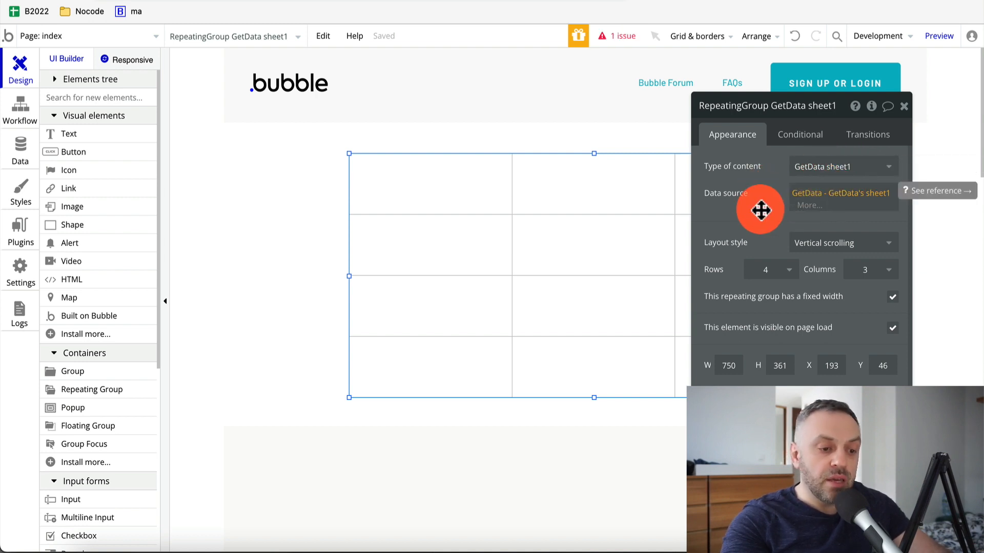
{"action": "left_click", "coordinate": [904, 106]}
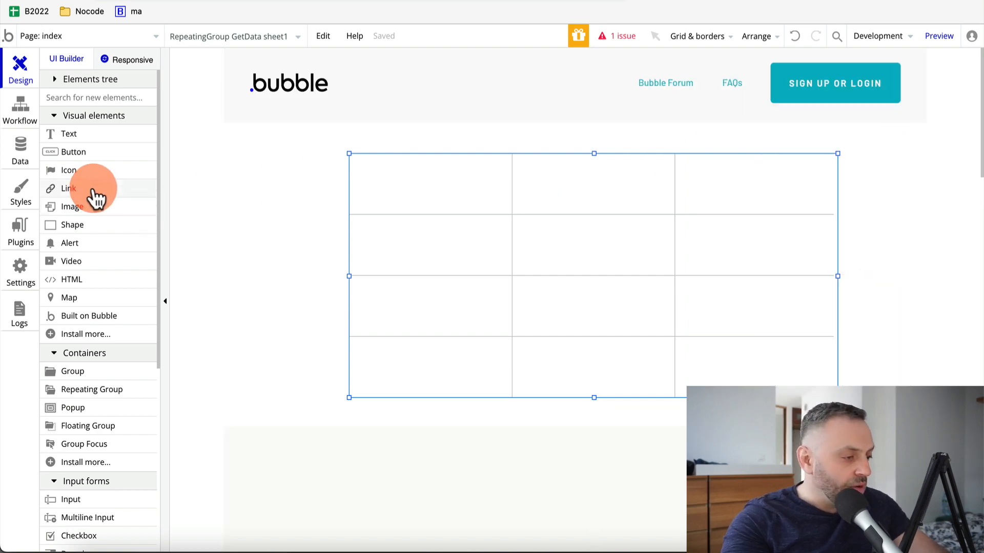
Place and align a Text element in each of the repeating group's three columns
{"action": "scroll", "coordinate": [94, 197], "scroll_direction": "down", "scroll_amount": 3}
{"action": "scroll", "coordinate": [94, 198], "scroll_direction": "up", "scroll_amount": 3}
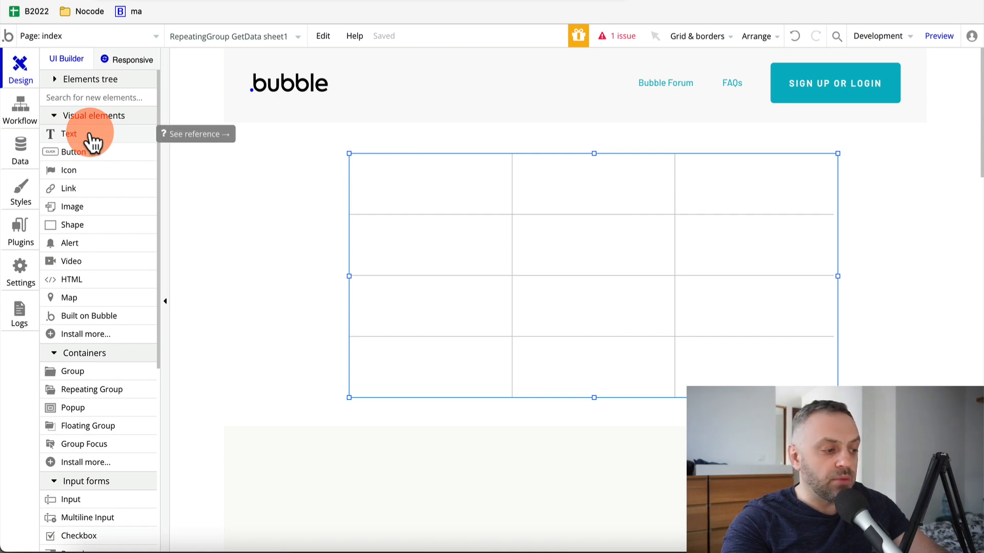
{"action": "left_click_drag", "start_coordinate": [92, 144], "coordinate": [407, 201]}
{"action": "left_click", "coordinate": [446, 201]}
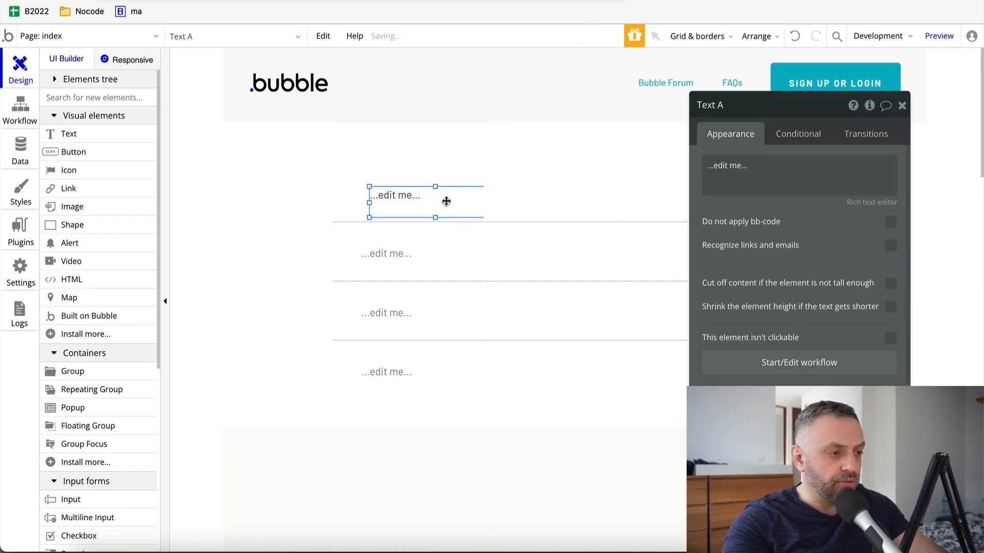
{"action": "left_click", "coordinate": [133, 1]}
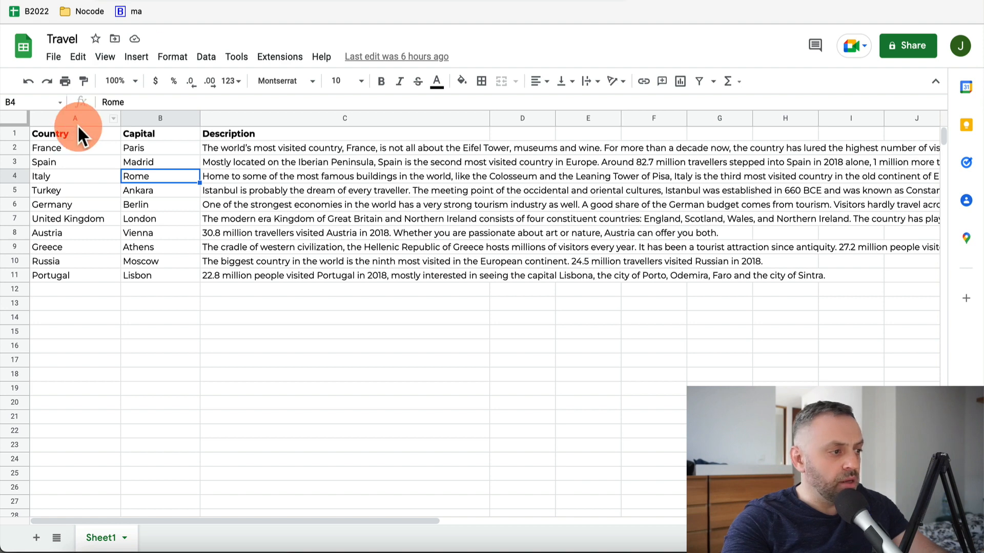
{"action": "left_click", "coordinate": [256, 1]}
{"action": "key", "text": "super+c"}
{"action": "key", "text": "super+v"}
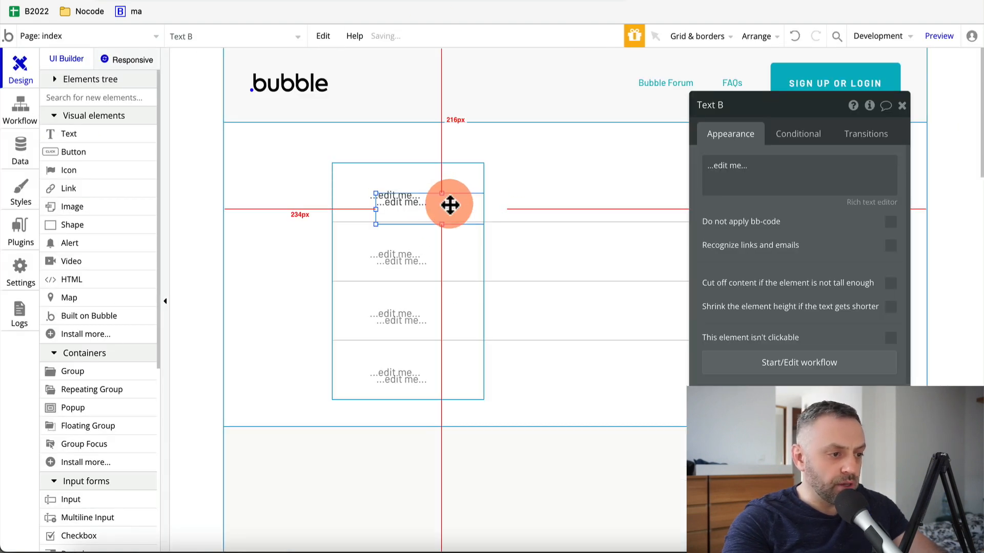
{"action": "left_click_drag", "start_coordinate": [475, 209], "coordinate": [717, 195]}
{"action": "left_click", "coordinate": [651, 161]}
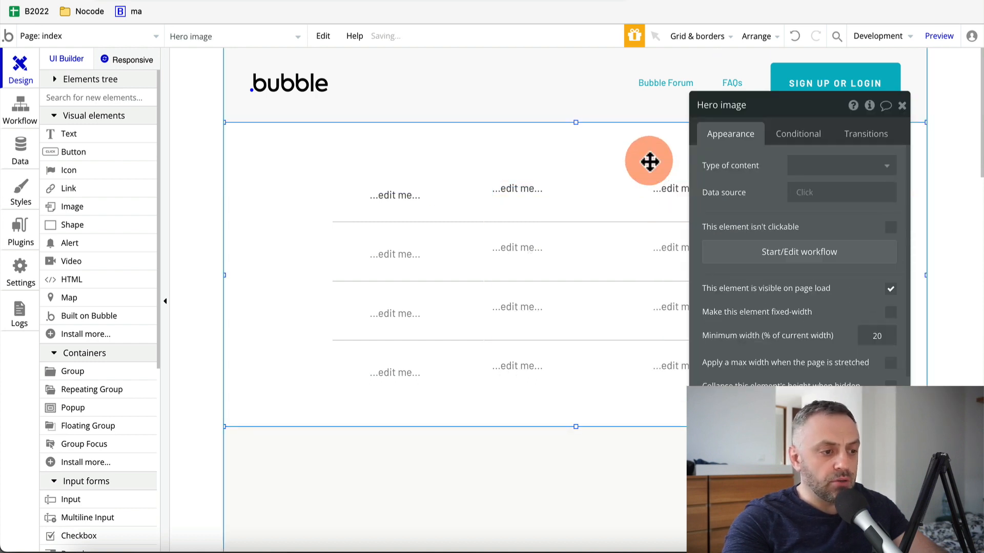
{"action": "left_click_drag", "start_coordinate": [546, 205], "coordinate": [546, 198]}
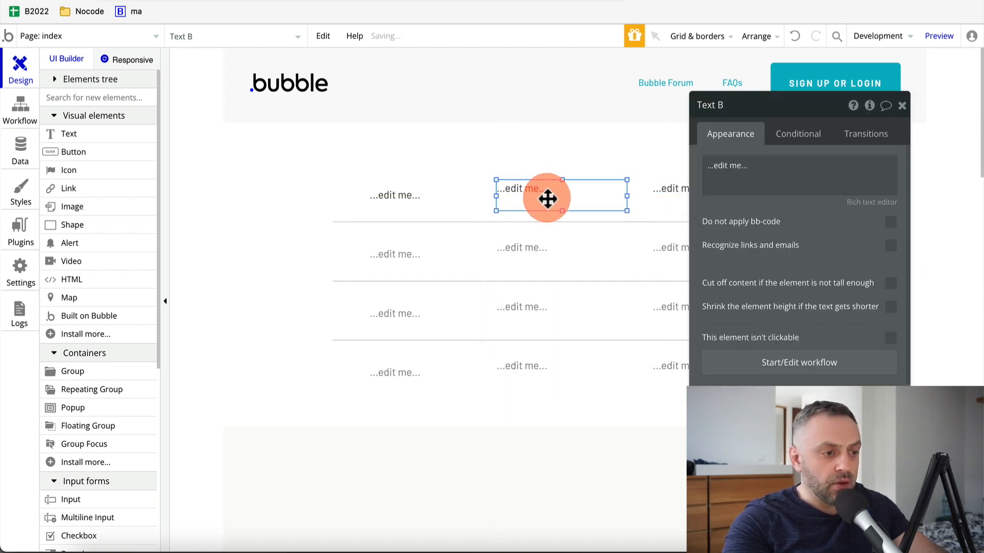
{"action": "left_click", "coordinate": [414, 194]}
{"action": "left_click_drag", "start_coordinate": [408, 196], "coordinate": [392, 189]}
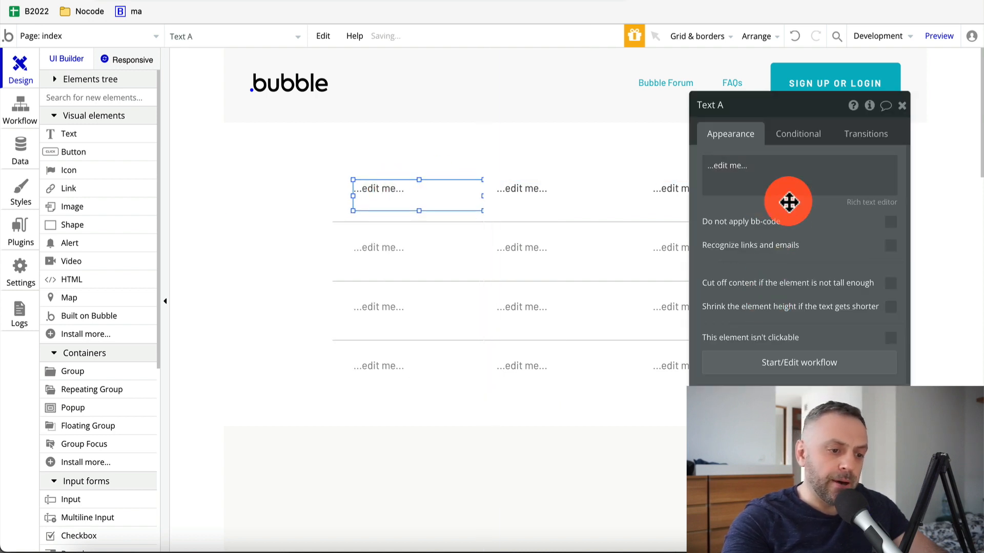
Bind the first two texts to Current cell's GetData sheet1 country and capital
{"action": "triple_click", "coordinate": [760, 162]}
{"action": "left_click", "coordinate": [929, 167]}
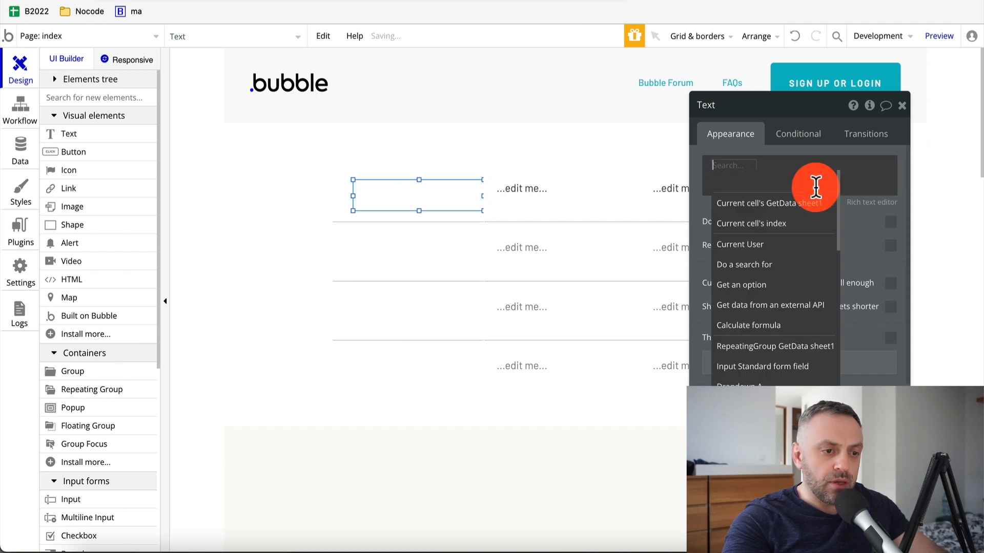
{"action": "left_click", "coordinate": [773, 202]}
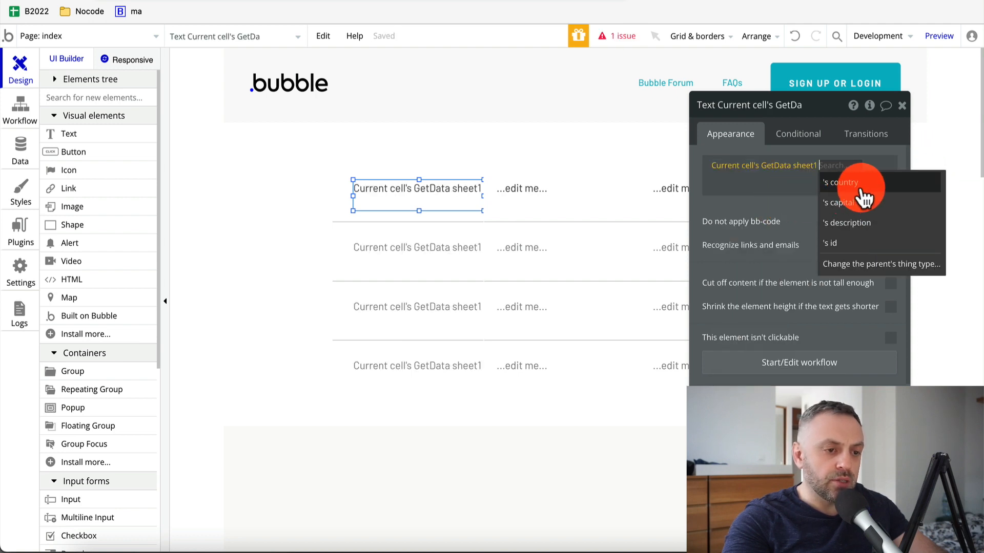
{"action": "left_click", "coordinate": [860, 184]}
{"action": "left_click", "coordinate": [544, 200]}
{"action": "triple_click", "coordinate": [747, 163]}
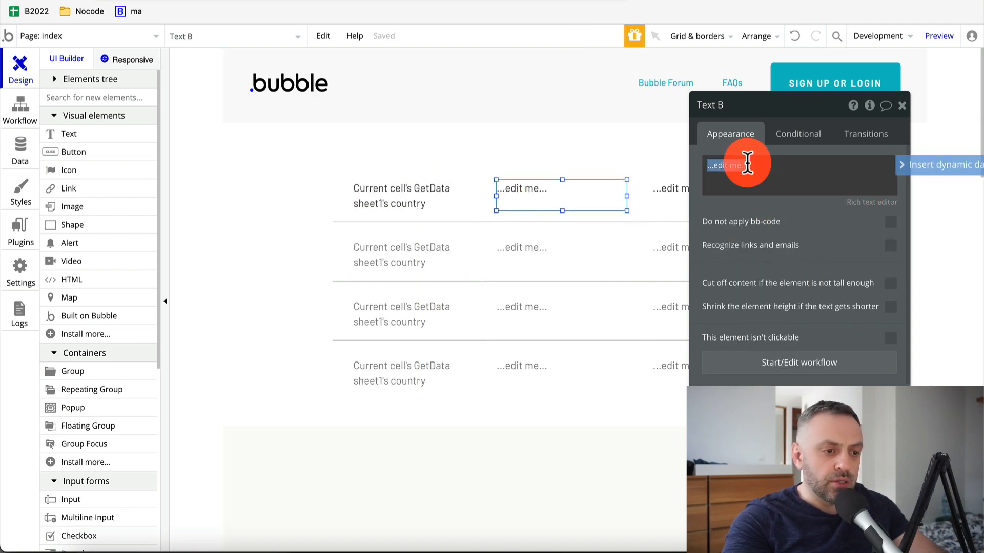
{"action": "left_click", "coordinate": [922, 165]}
{"action": "left_click", "coordinate": [794, 202]}
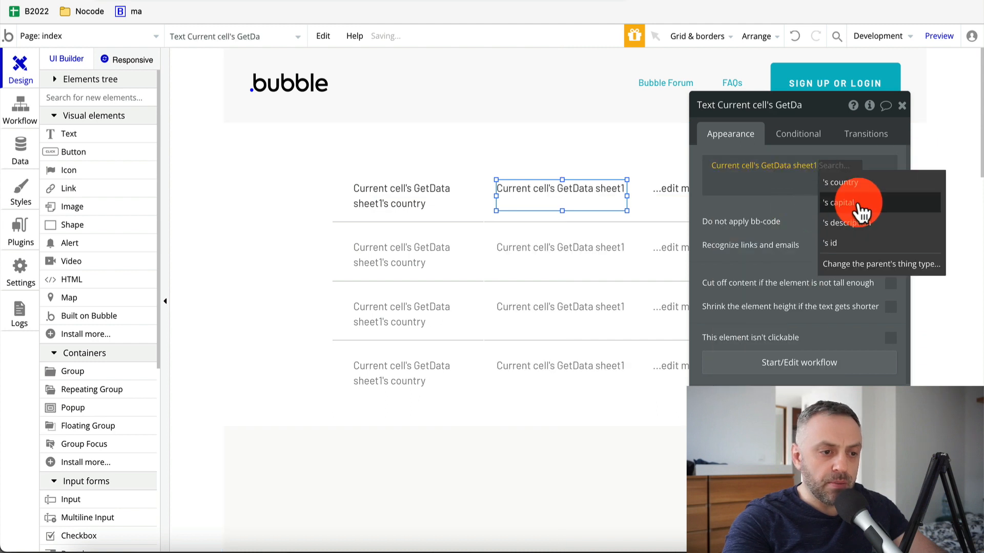
{"action": "left_click", "coordinate": [860, 205]}
Bind the third column's text to Current cell's GetData sheet1 description
{"action": "left_click", "coordinate": [671, 193]}
{"action": "triple_click", "coordinate": [775, 164]}
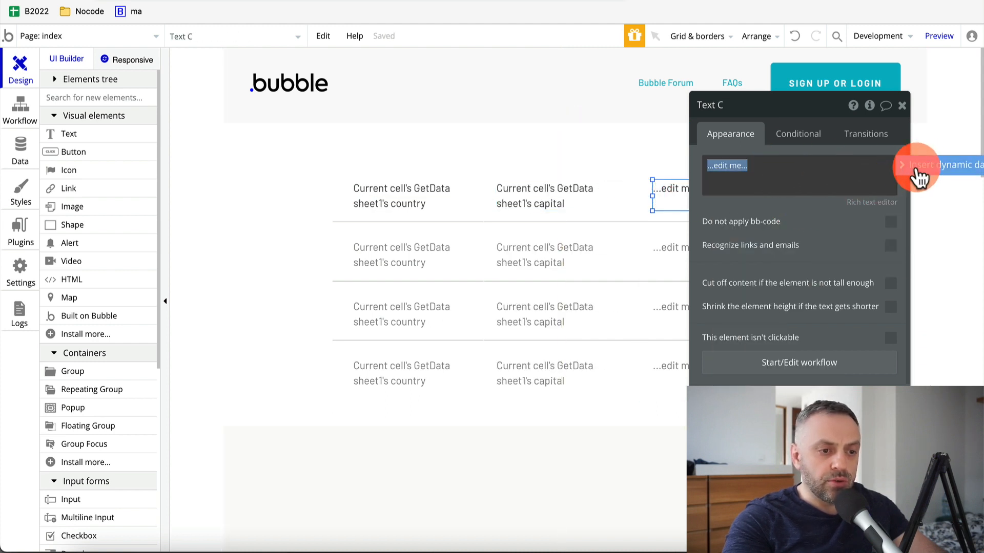
{"action": "left_click", "coordinate": [916, 166]}
{"action": "left_click", "coordinate": [801, 201]}
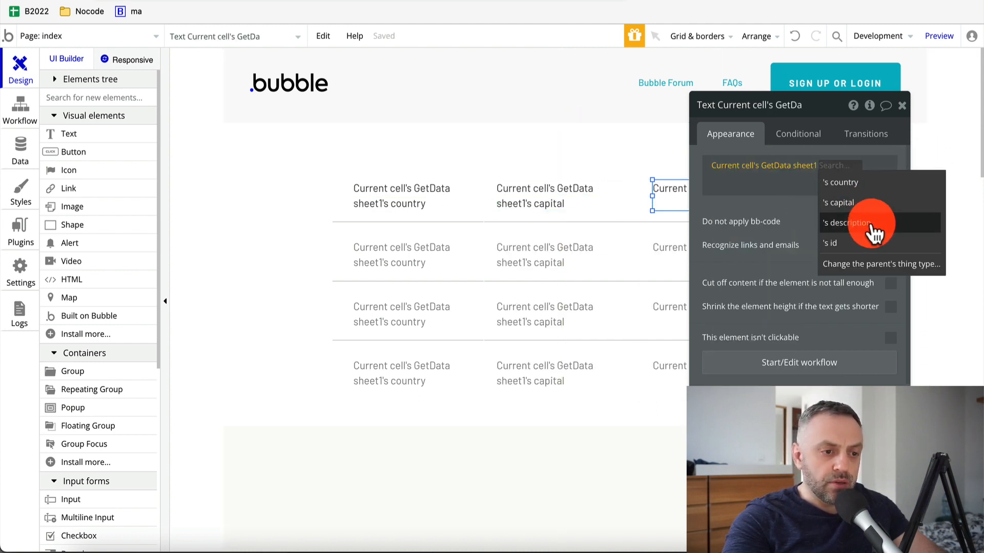
{"action": "left_click", "coordinate": [871, 224]}
{"action": "left_click", "coordinate": [602, 149]}
{"action": "left_click", "coordinate": [903, 105]}
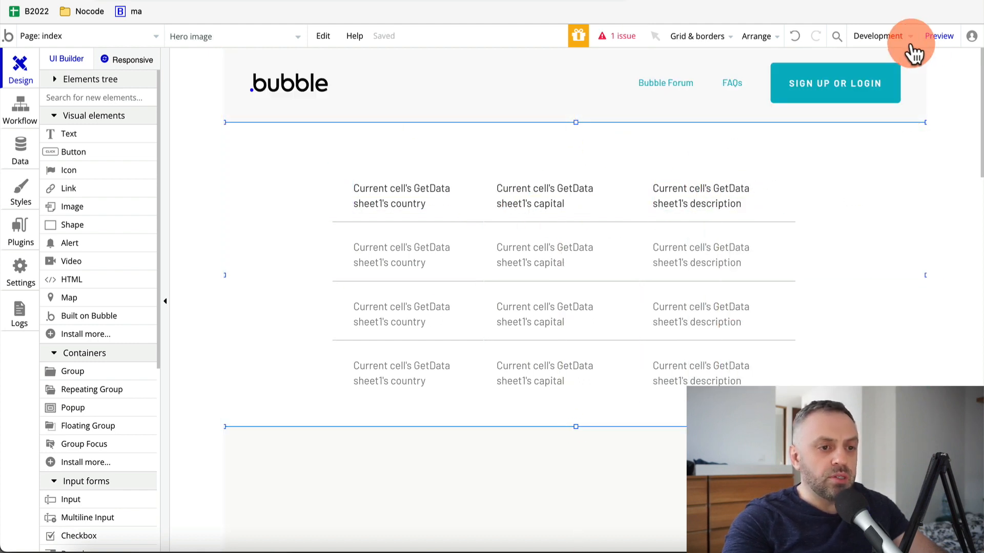
{"action": "left_click", "coordinate": [937, 41]}
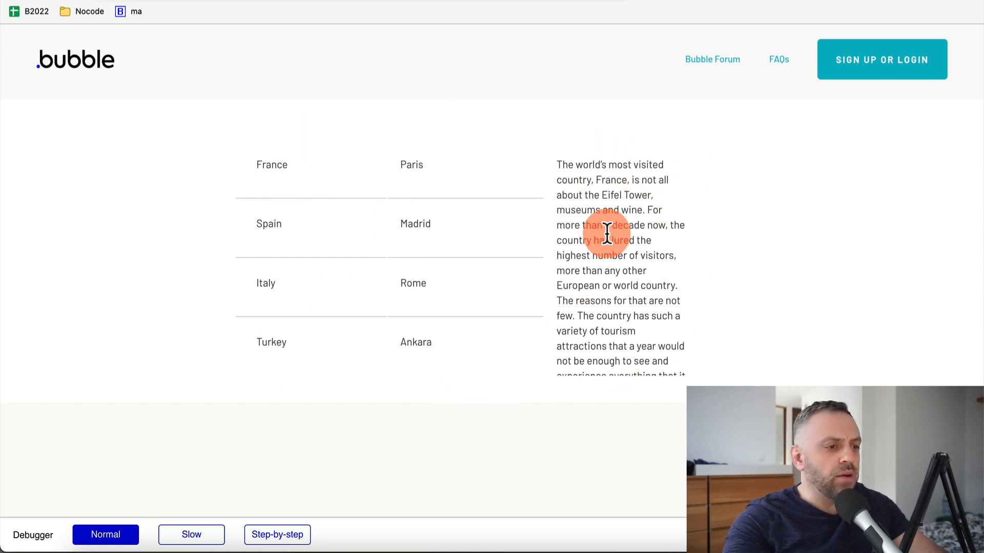
{"action": "key", "text": "ctrl+shift+Tab"}
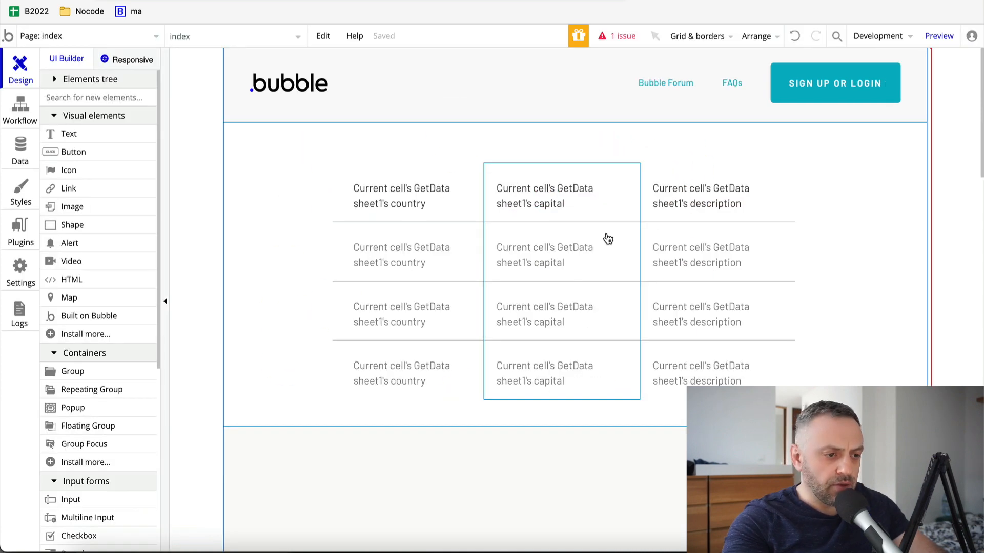
{"action": "left_click", "coordinate": [387, 170]}
{"action": "left_click", "coordinate": [533, 176], "text": "shift"}
{"action": "left_click", "coordinate": [534, 170]}
{"action": "left_click", "coordinate": [447, 176], "text": "shift"}
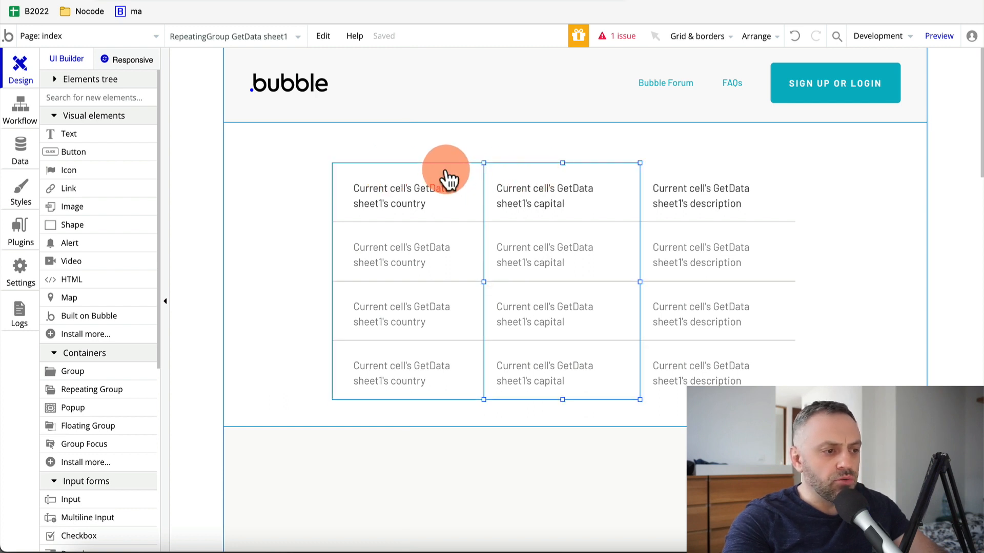
{"action": "left_click", "coordinate": [691, 181], "text": "shift"}
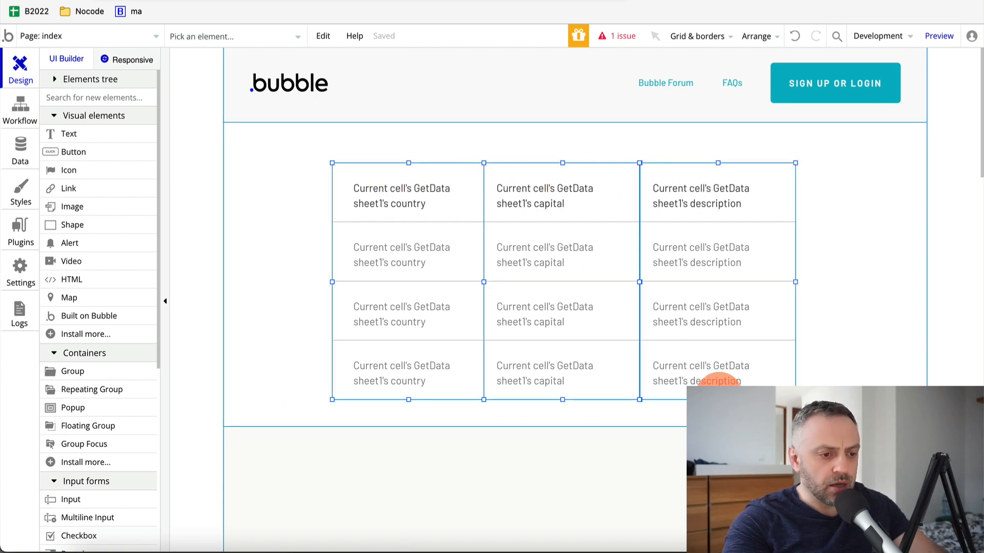
Stretch the description, capital and country columns to equal height, then preview the page
{"action": "left_click_drag", "start_coordinate": [718, 399], "coordinate": [719, 410]}
{"action": "left_click_drag", "start_coordinate": [562, 400], "coordinate": [563, 427]}
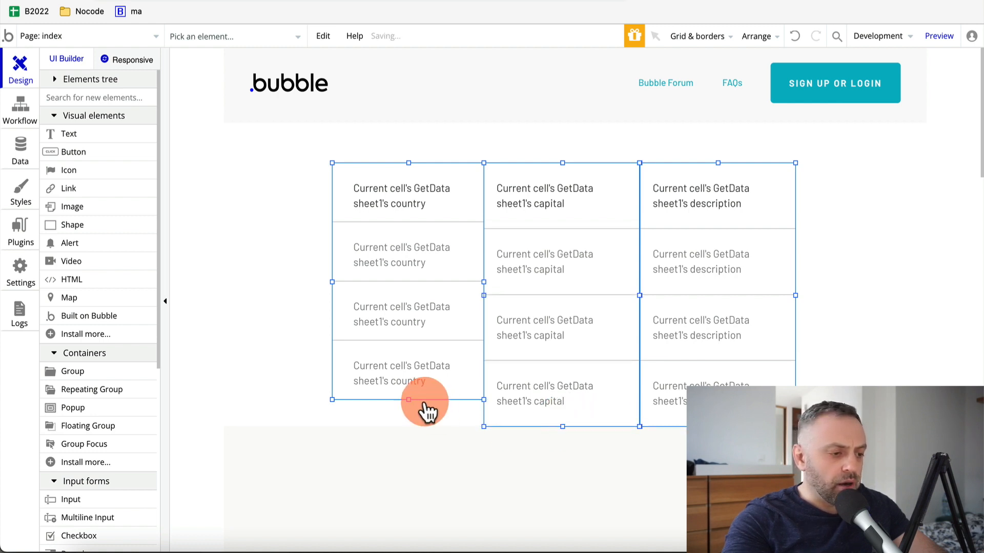
{"action": "left_click_drag", "start_coordinate": [408, 399], "coordinate": [424, 293]}
{"action": "left_click", "coordinate": [416, 390]}
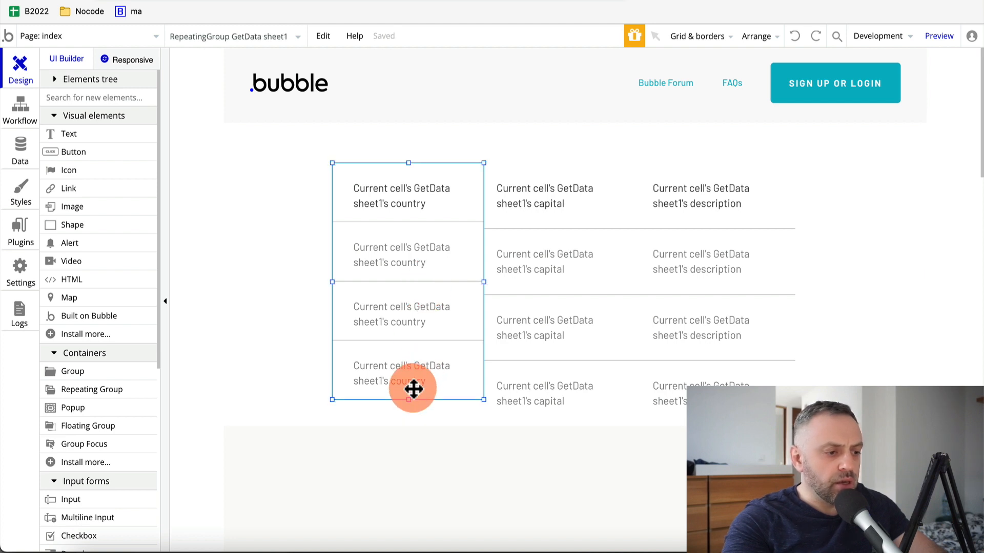
{"action": "left_click_drag", "start_coordinate": [408, 399], "coordinate": [410, 427]}
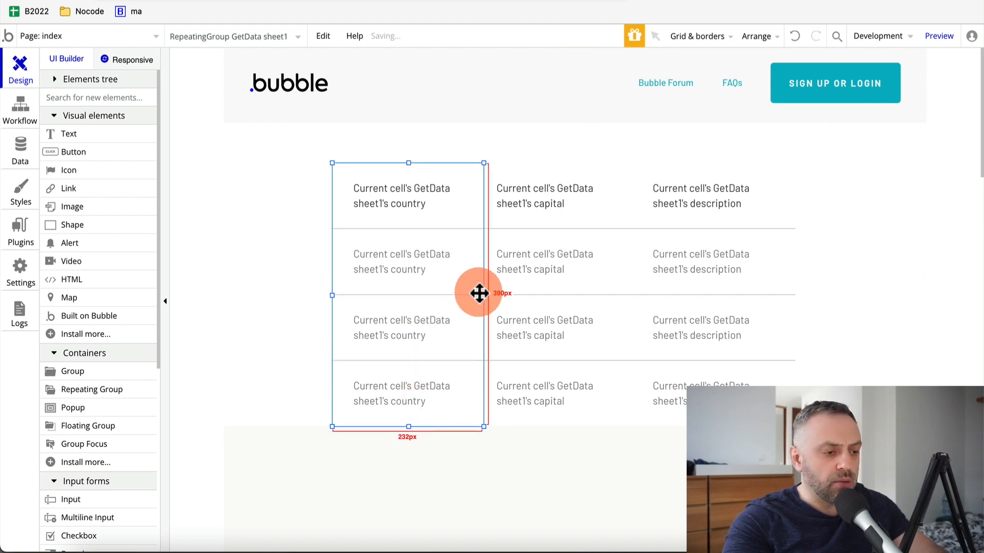
{"action": "left_click", "coordinate": [253, 308]}
{"action": "left_click_drag", "start_coordinate": [702, 204], "coordinate": [573, 256]}
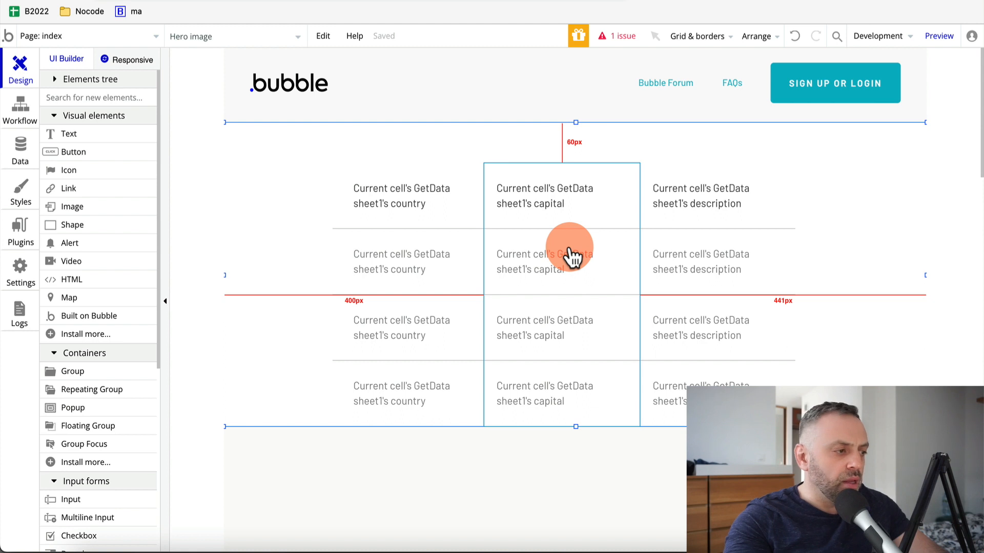
{"action": "left_click", "coordinate": [240, 143]}
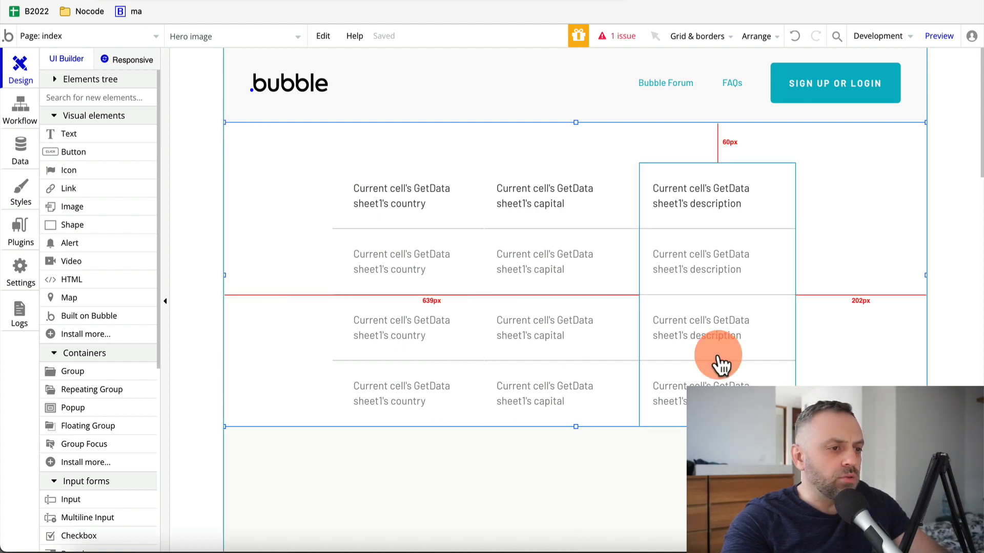
{"action": "left_click", "coordinate": [940, 36]}
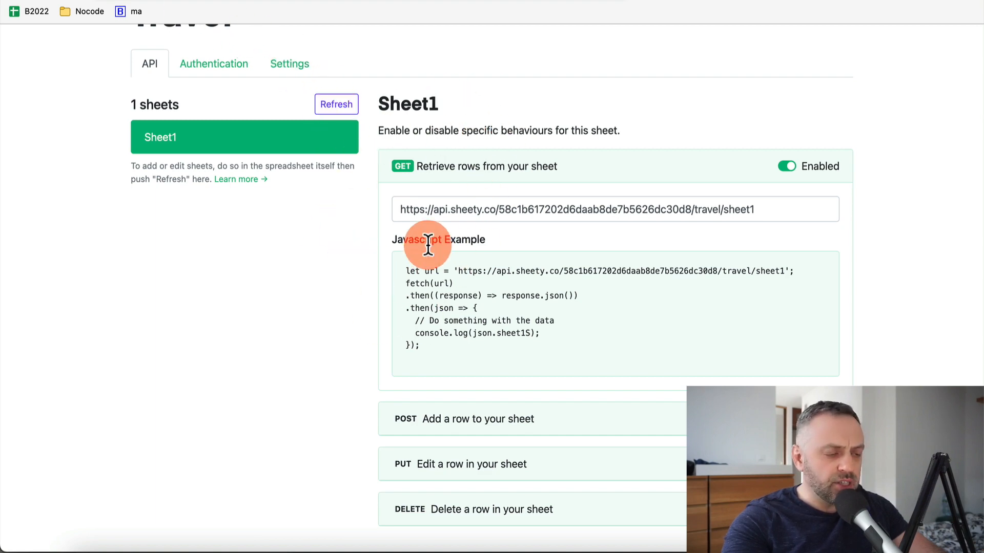
Leave the Sheety Sheet1 endpoint page for the AppGyver site
{"action": "left_click", "coordinate": [233, 1]}
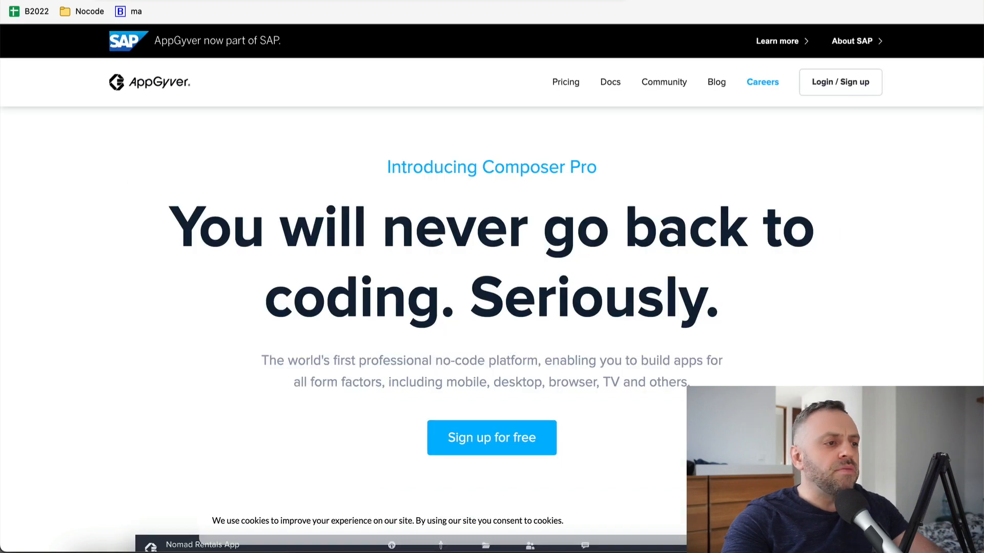
Log in to AppGyver and create a new app named SpreadSheet
{"action": "left_click", "coordinate": [848, 84]}
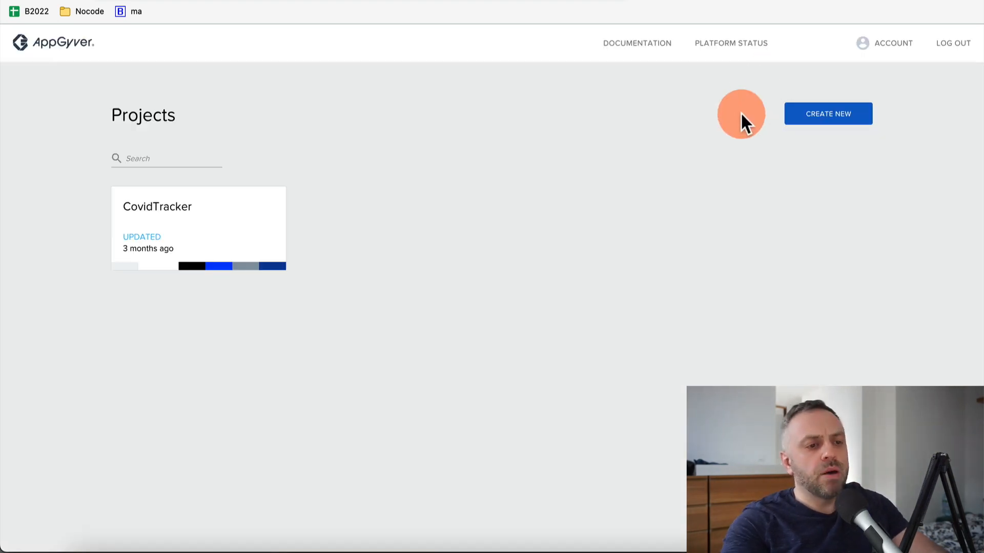
{"action": "left_click", "coordinate": [834, 122]}
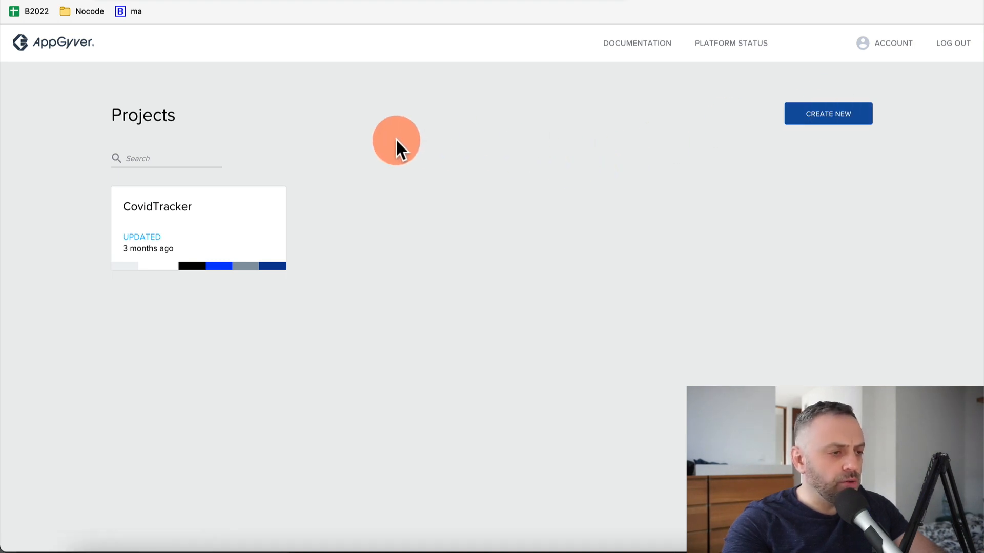
{"action": "type", "text": "s"}
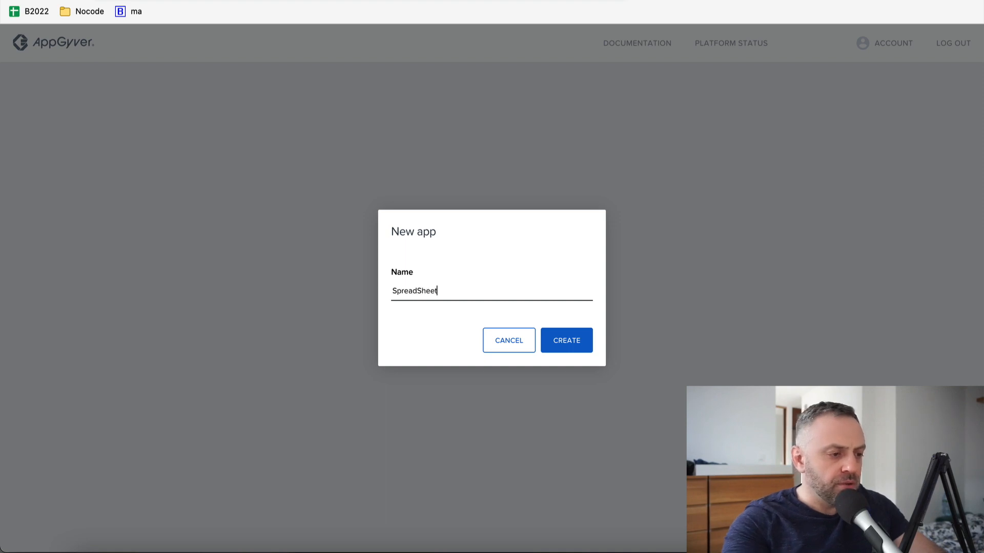
{"action": "left_click", "coordinate": [548, 344]}
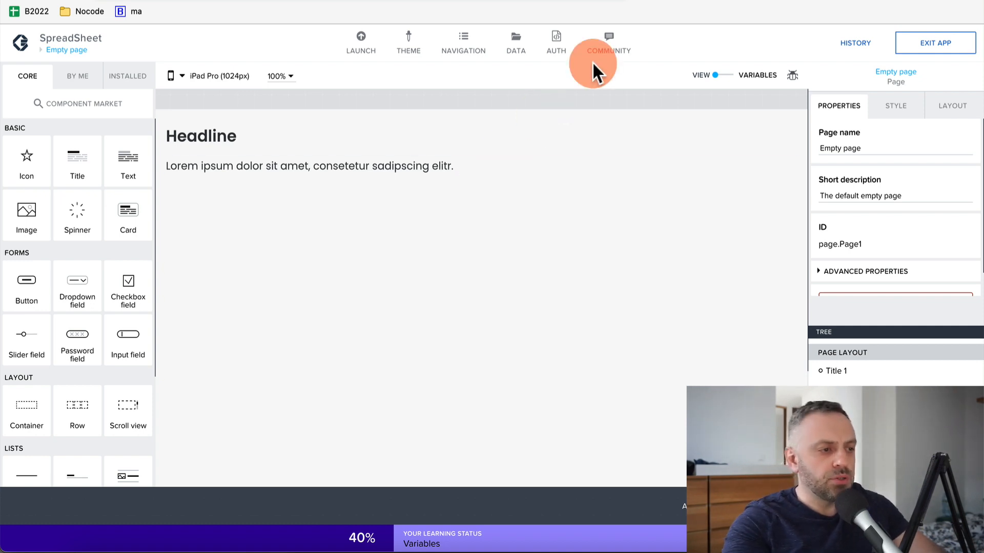
Add a new REST API direct integration data resource in AppGyver's DATA settings
{"action": "left_click", "coordinate": [516, 42]}
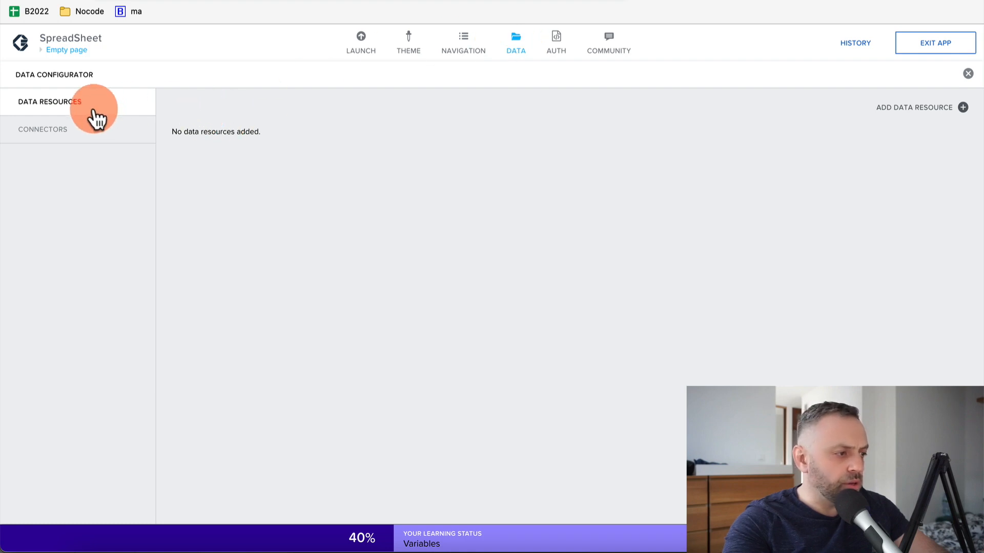
{"action": "left_click", "coordinate": [75, 136]}
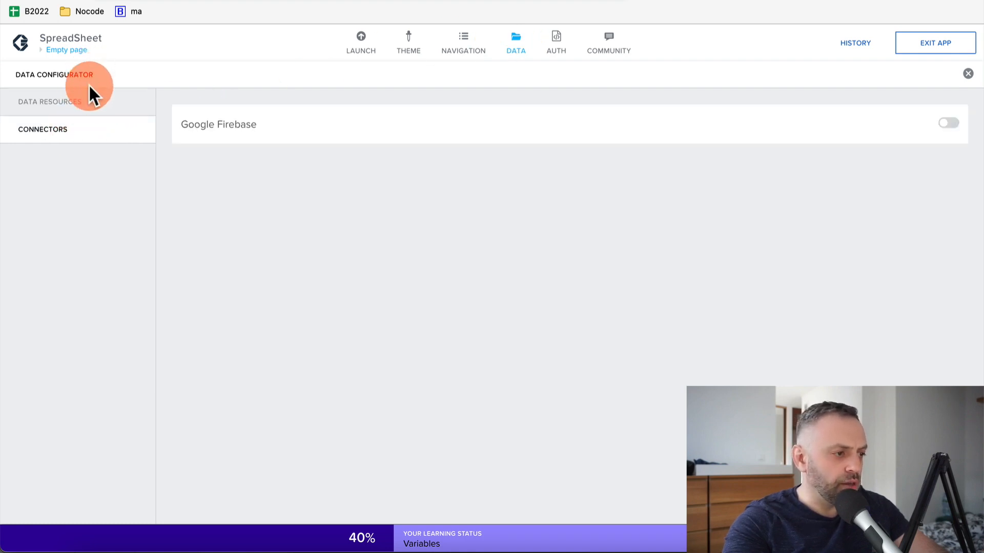
{"action": "left_click", "coordinate": [90, 98]}
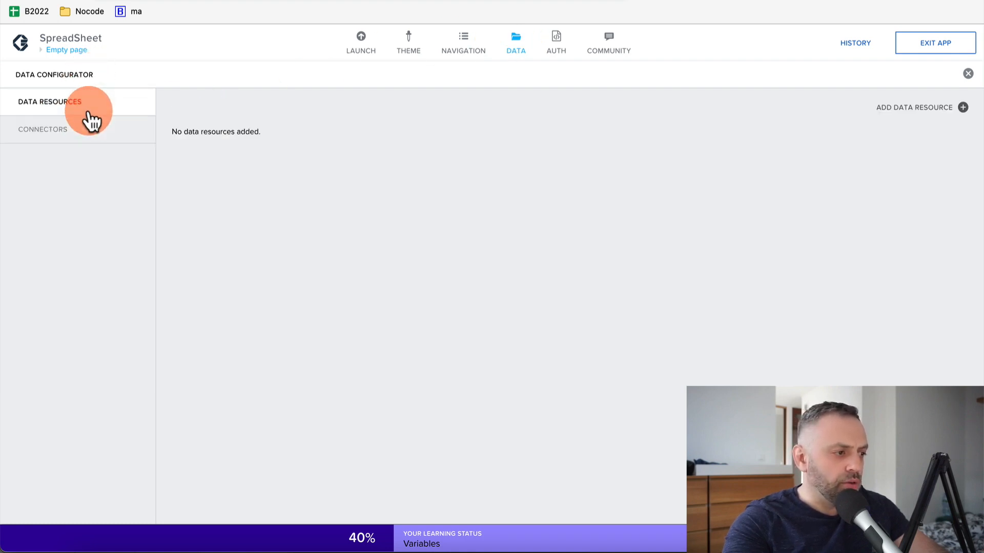
{"action": "left_click", "coordinate": [926, 112]}
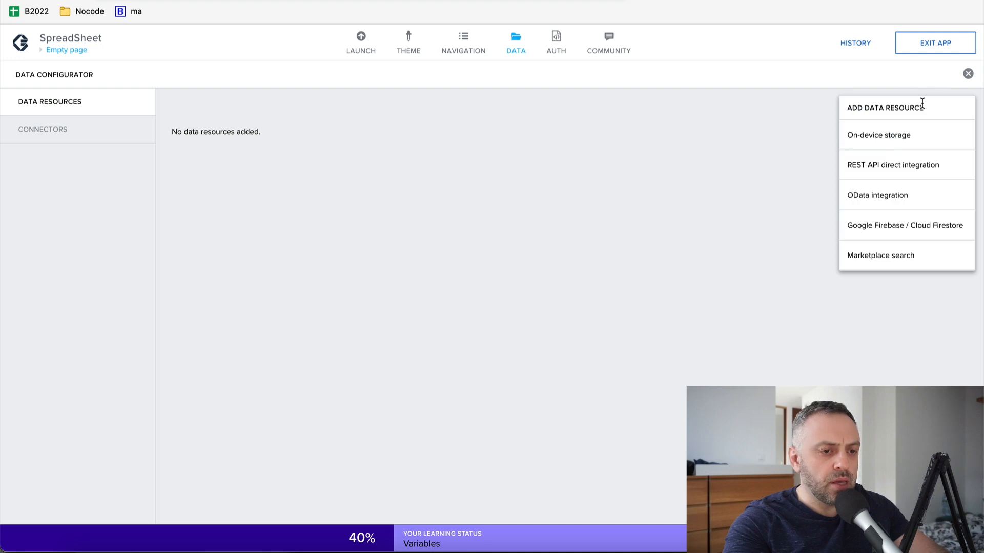
{"action": "left_click", "coordinate": [883, 174]}
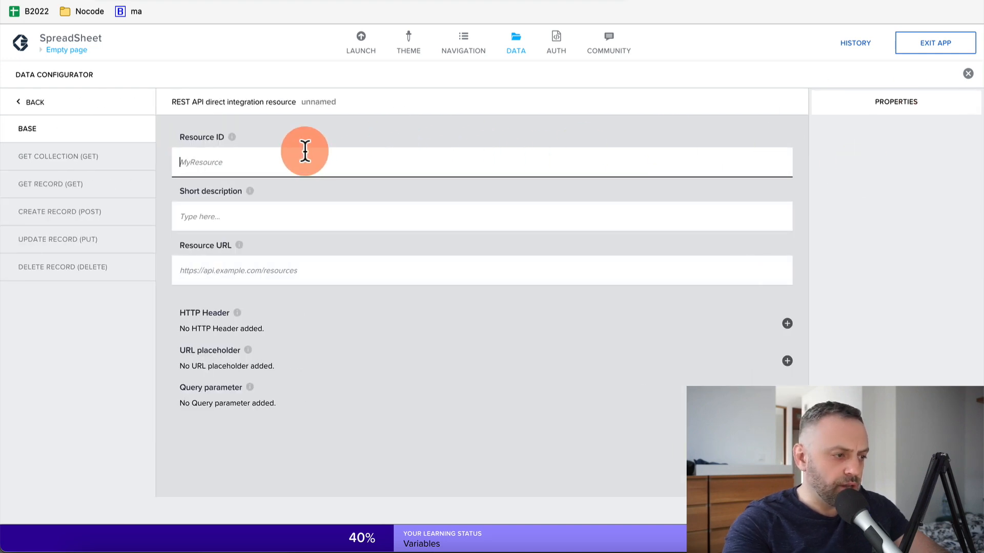
Set the Resource ID to SpreadSheet and paste the Sheety GET URL as its URL
{"action": "left_click", "coordinate": [492, 58]}
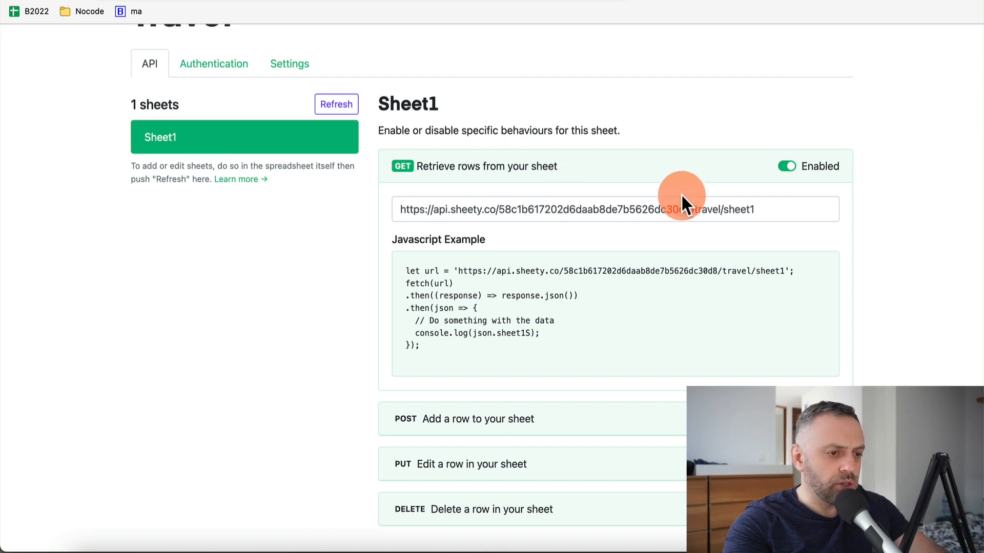
{"action": "left_click", "coordinate": [721, 210]}
{"action": "key", "text": "ctrl+c"}
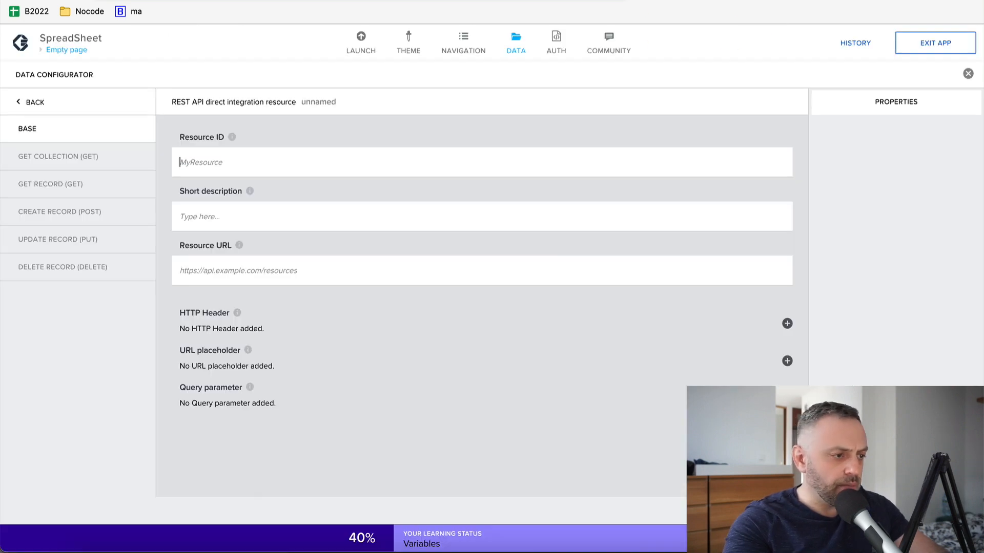
{"action": "left_click", "coordinate": [301, 160]}
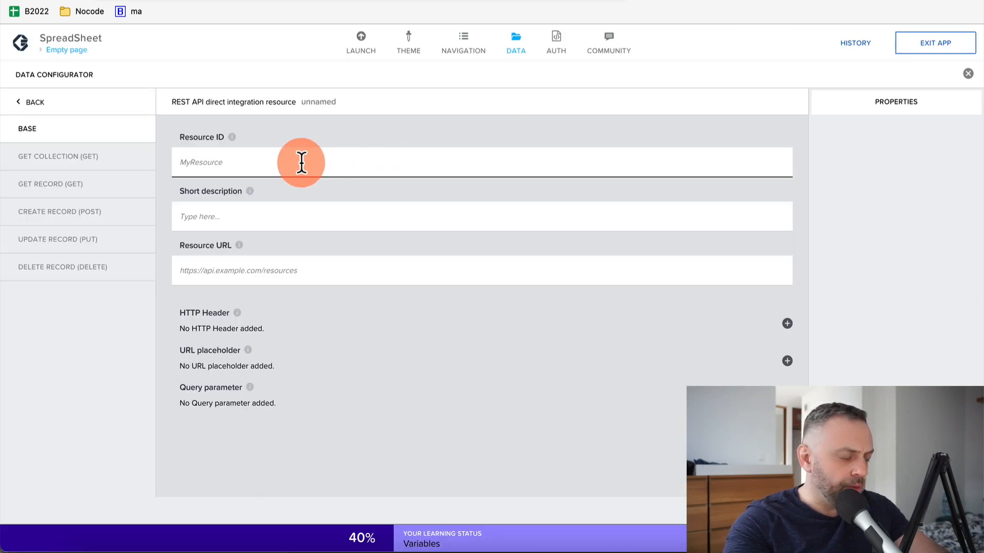
{"action": "type", "text": "Sp"}
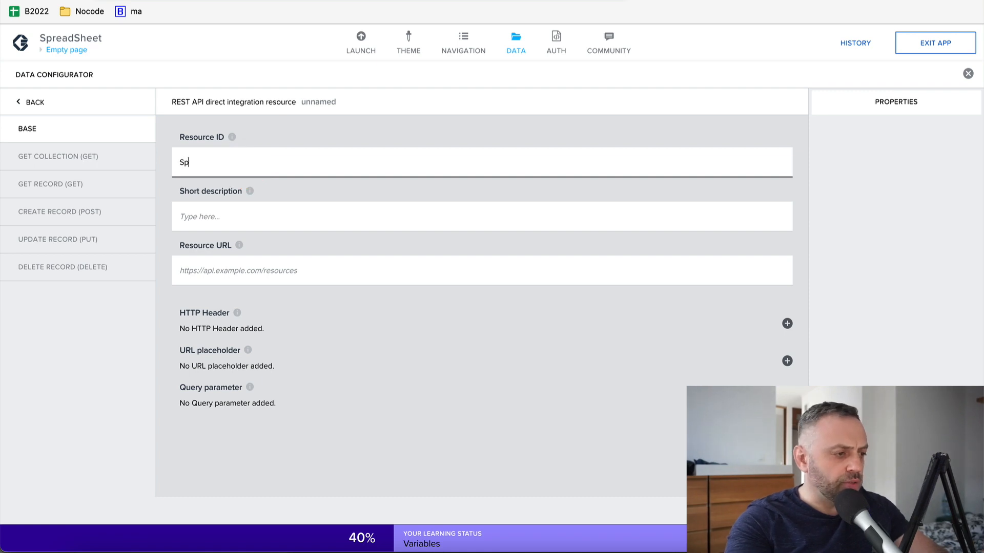
{"action": "type", "text": "readSheet"}
{"action": "left_click", "coordinate": [209, 264]}
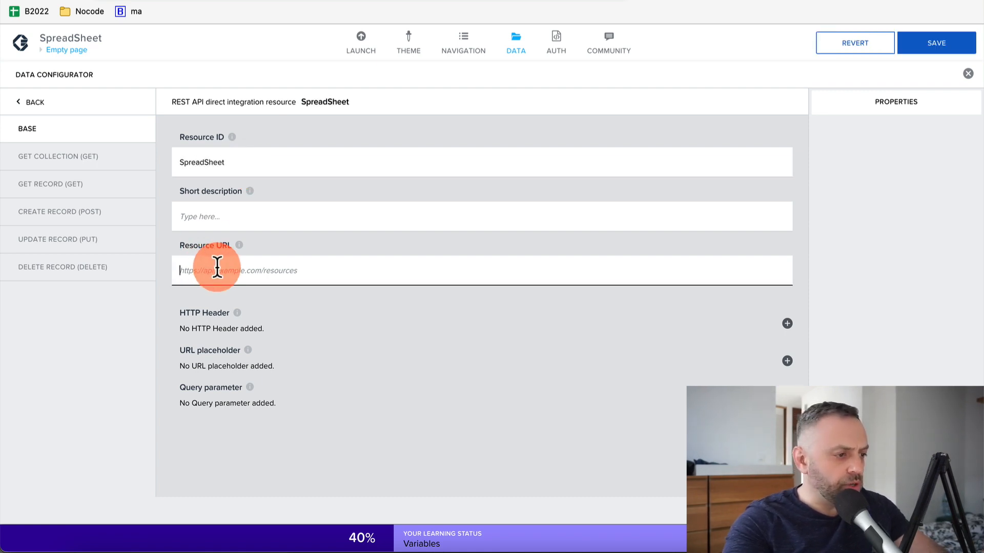
{"action": "key", "text": "ctrl+v"}
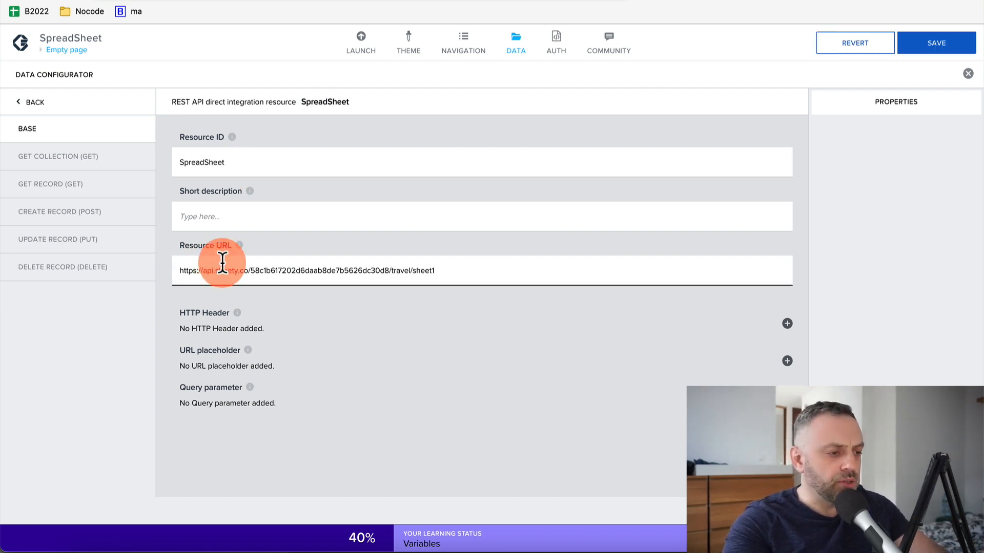
{"action": "key", "text": "ctrl+Tab"}
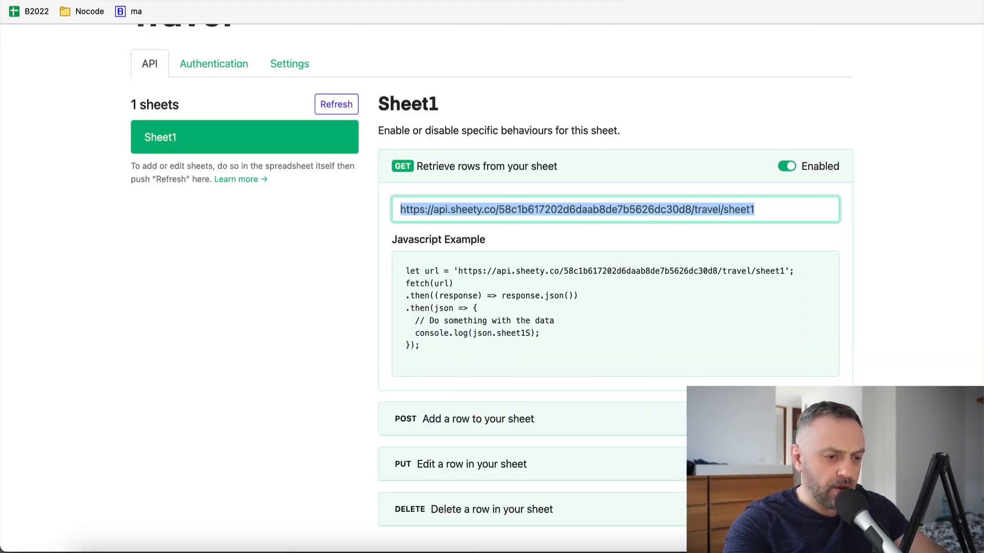
Enable editing and deleting rows for Sheet1 in Sheety and select the delete endpoint URL
{"action": "left_click", "coordinate": [661, 417]}
{"action": "scroll", "coordinate": [662, 416], "scroll_direction": "down", "scroll_amount": 3}
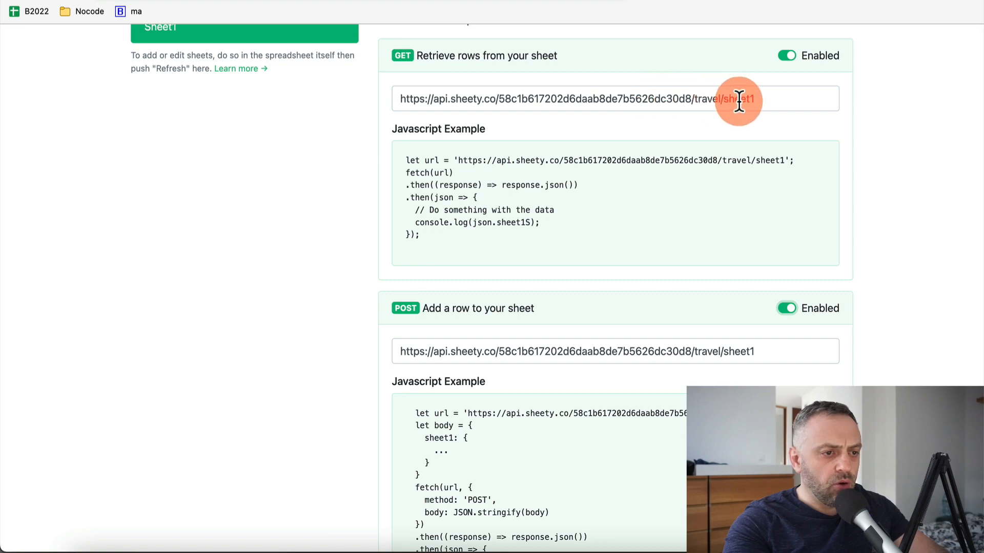
{"action": "scroll", "coordinate": [610, 202], "scroll_direction": "down", "scroll_amount": 7}
{"action": "left_click", "coordinate": [786, 304]}
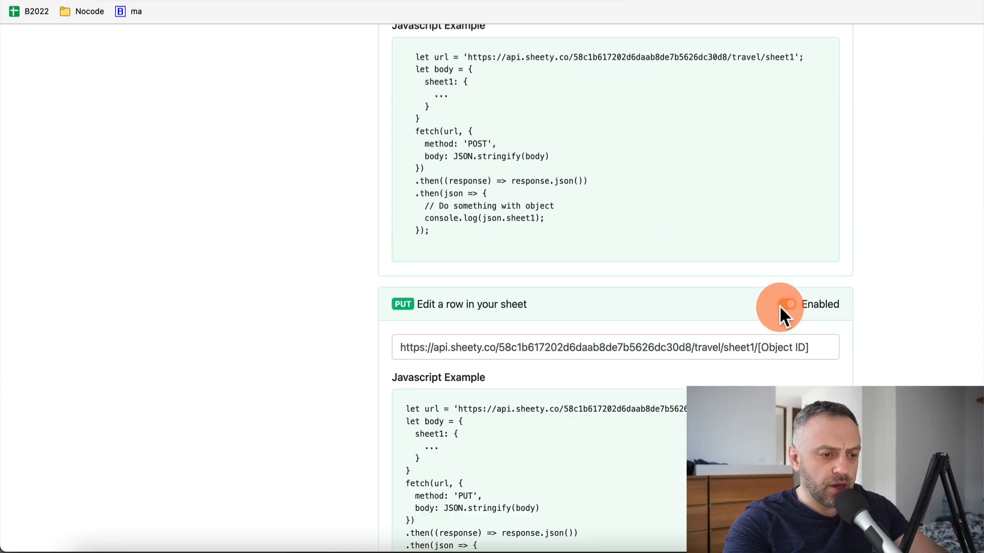
{"action": "scroll", "coordinate": [725, 347], "scroll_direction": "down", "scroll_amount": 6}
{"action": "left_click", "coordinate": [785, 349]}
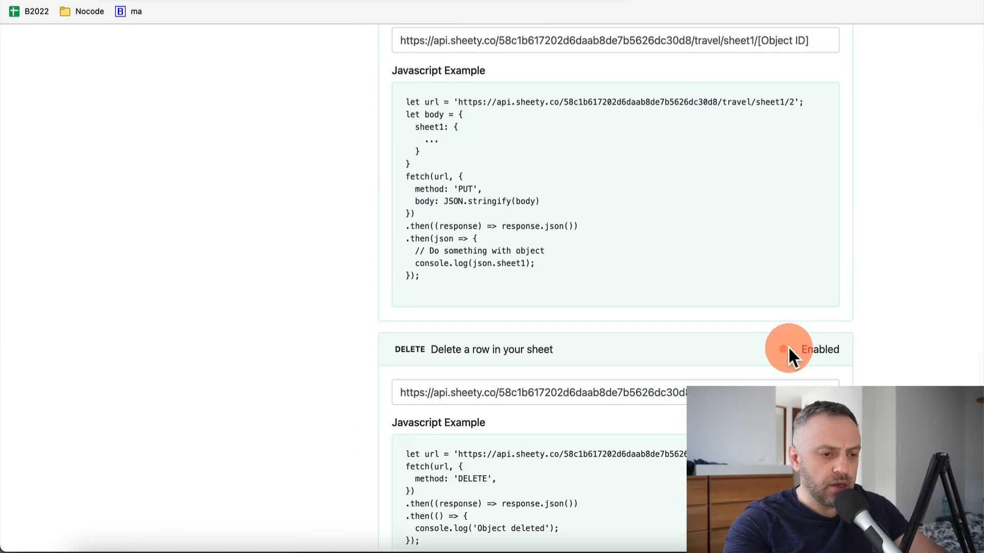
{"action": "left_click", "coordinate": [391, 401]}
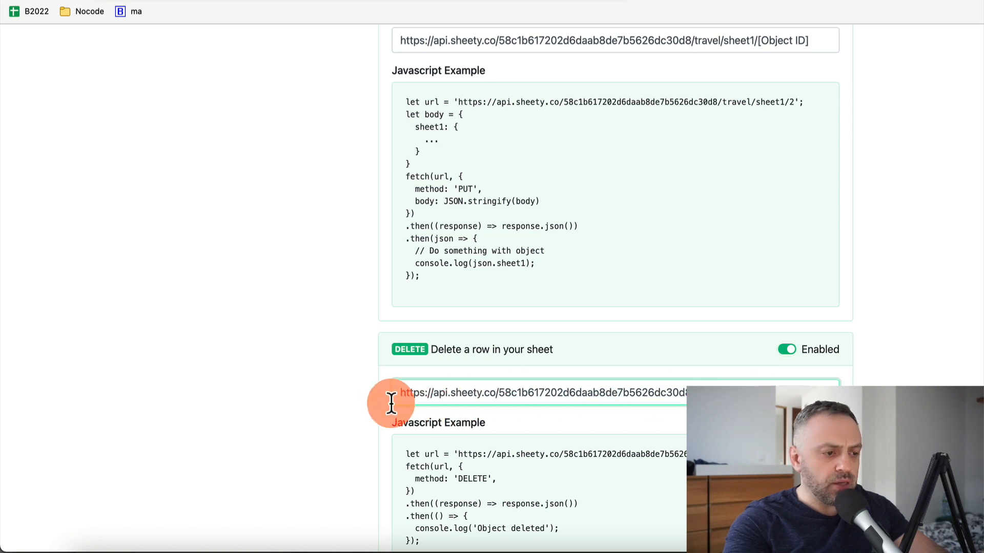
{"action": "left_click", "coordinate": [386, 396]}
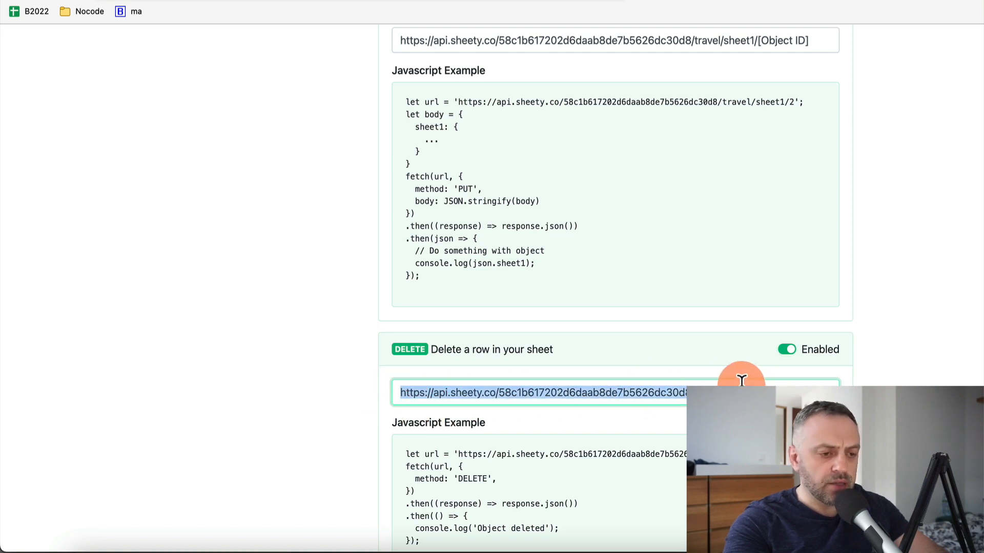
Turn editing, deleting and adding rows back off, leaving only GET enabled
{"action": "scroll", "coordinate": [714, 259], "scroll_direction": "up", "scroll_amount": 9}
{"action": "scroll", "coordinate": [712, 258], "scroll_direction": "up", "scroll_amount": 1}
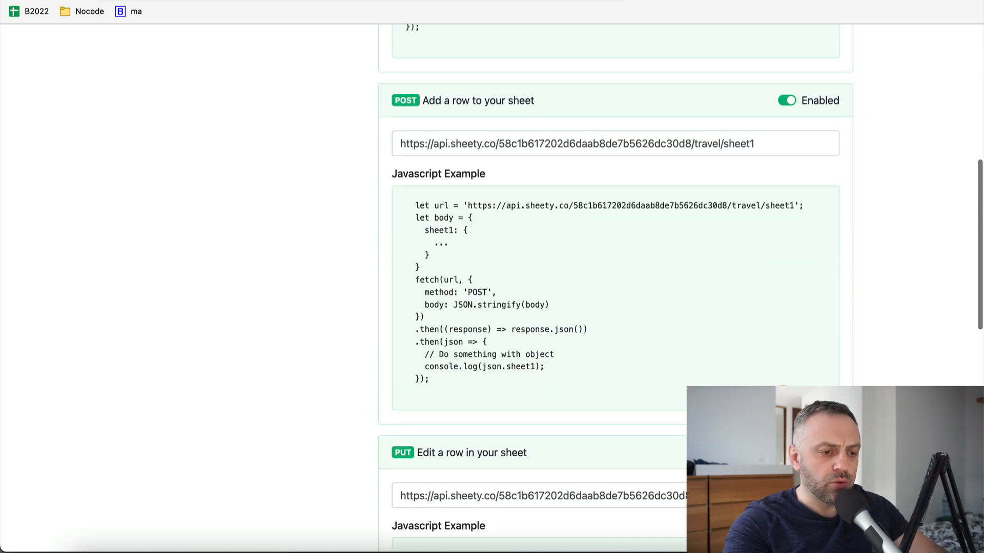
{"action": "left_click", "coordinate": [786, 453]}
{"action": "scroll", "coordinate": [786, 452], "scroll_direction": "down", "scroll_amount": 3}
{"action": "scroll", "coordinate": [773, 220], "scroll_direction": "down", "scroll_amount": 2}
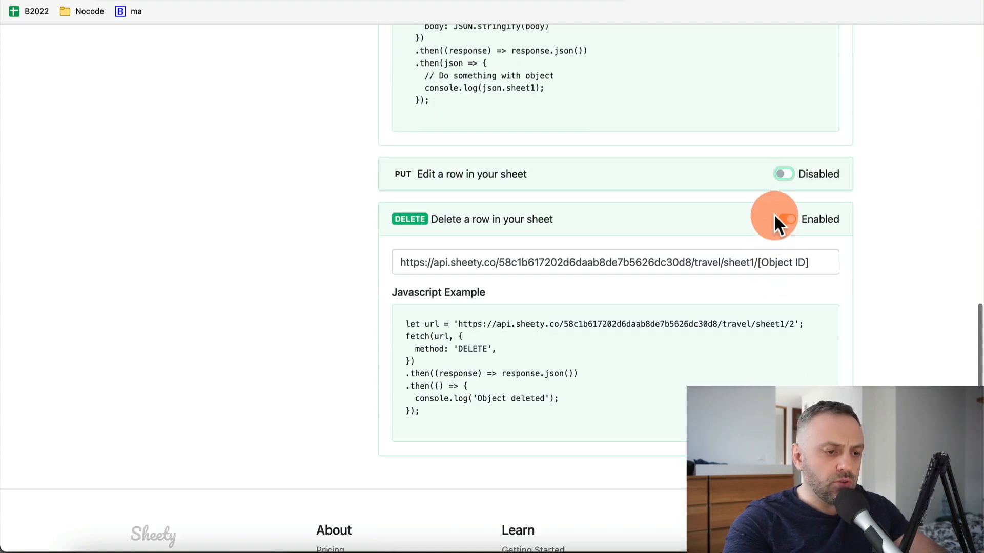
{"action": "left_click", "coordinate": [785, 218]}
{"action": "scroll", "coordinate": [785, 214], "scroll_direction": "up", "scroll_amount": 6}
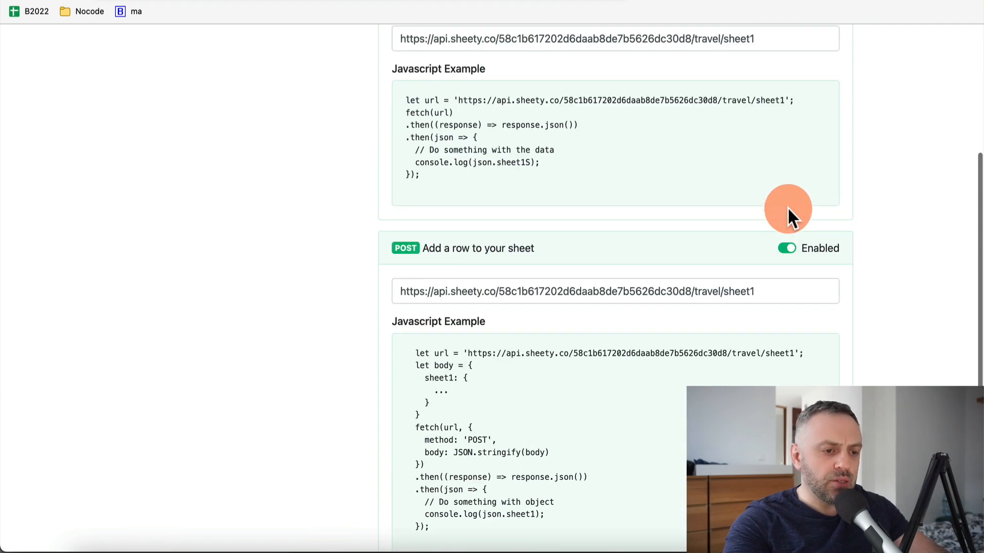
{"action": "left_click", "coordinate": [785, 248]}
{"action": "scroll", "coordinate": [782, 248], "scroll_direction": "up", "scroll_amount": 5}
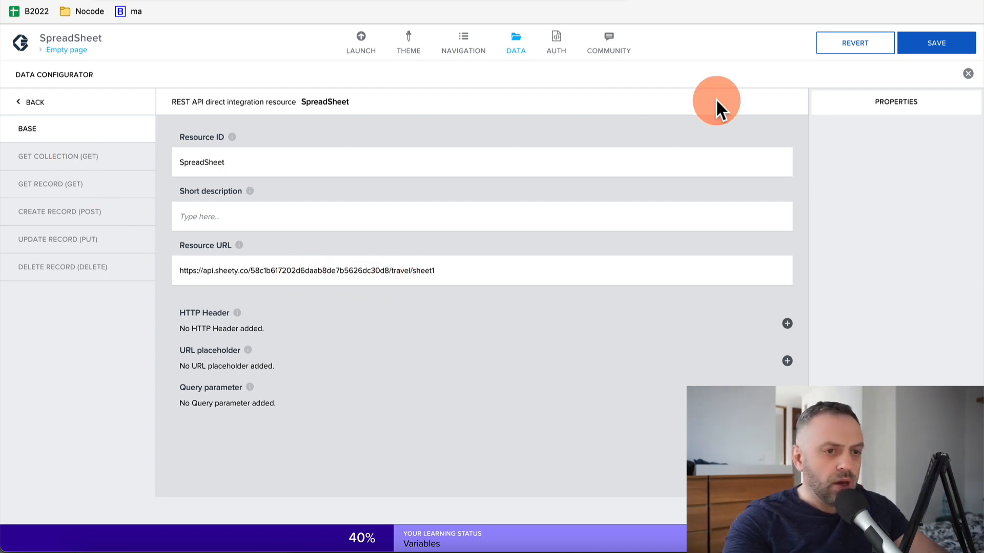
Save the SpreadSheet data resource and check the sheet1 URL on Sheety's API page
{"action": "left_click", "coordinate": [952, 44]}
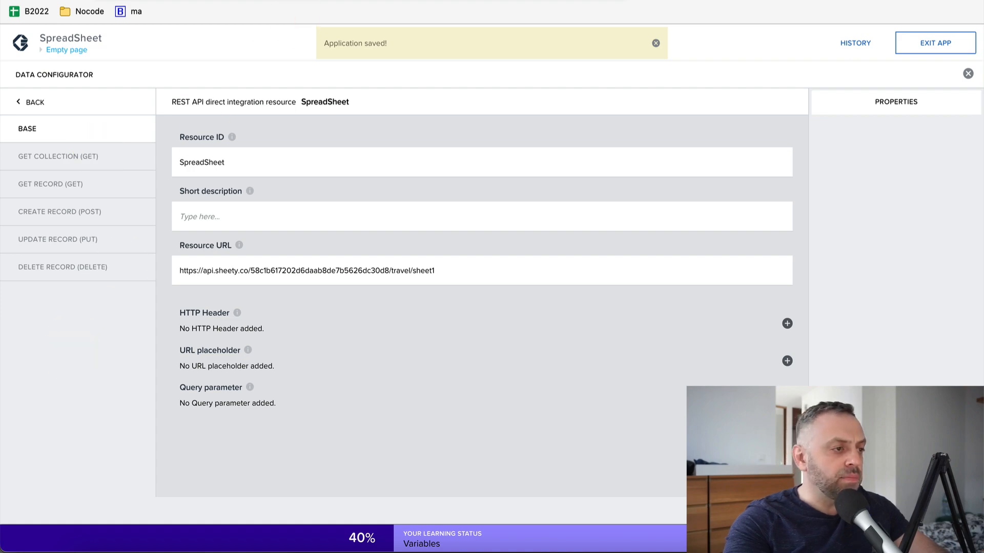
{"action": "left_click", "coordinate": [290, 1]}
{"action": "scroll", "coordinate": [632, 309], "scroll_direction": "down", "scroll_amount": 5}
{"action": "scroll", "coordinate": [632, 318], "scroll_direction": "up", "scroll_amount": 3}
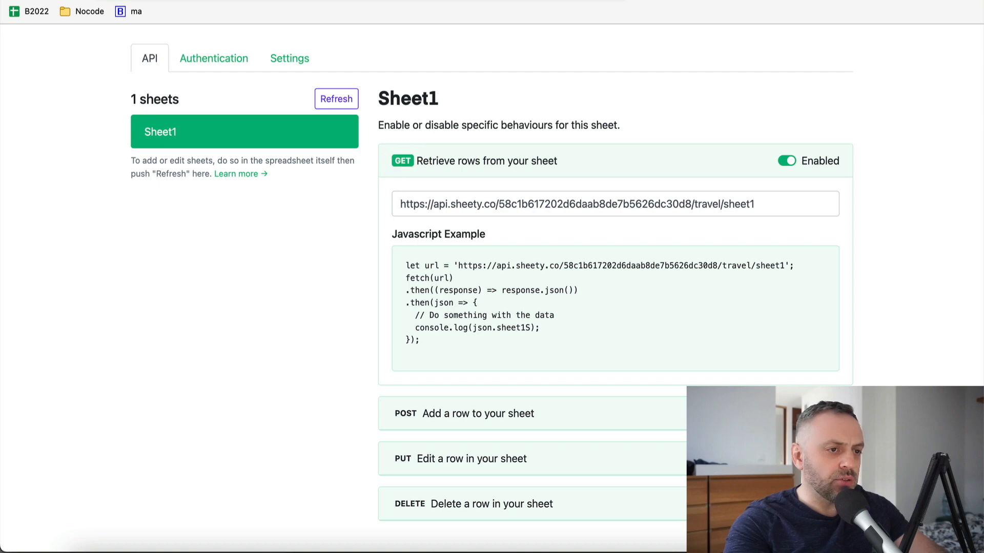
{"action": "left_click", "coordinate": [205, 1]}
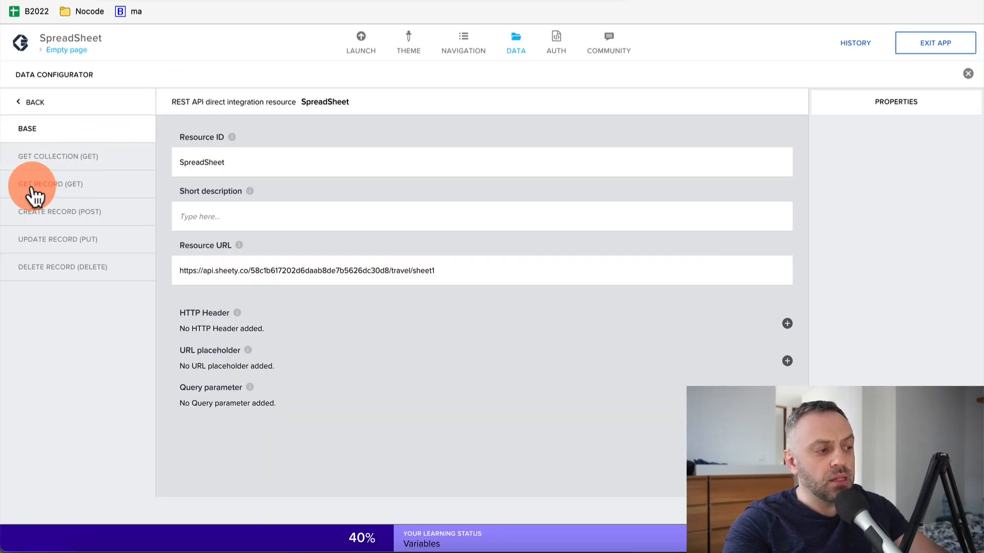
Set the GET COLLECTION response key path to sheet1 and save
{"action": "left_click", "coordinate": [86, 158]}
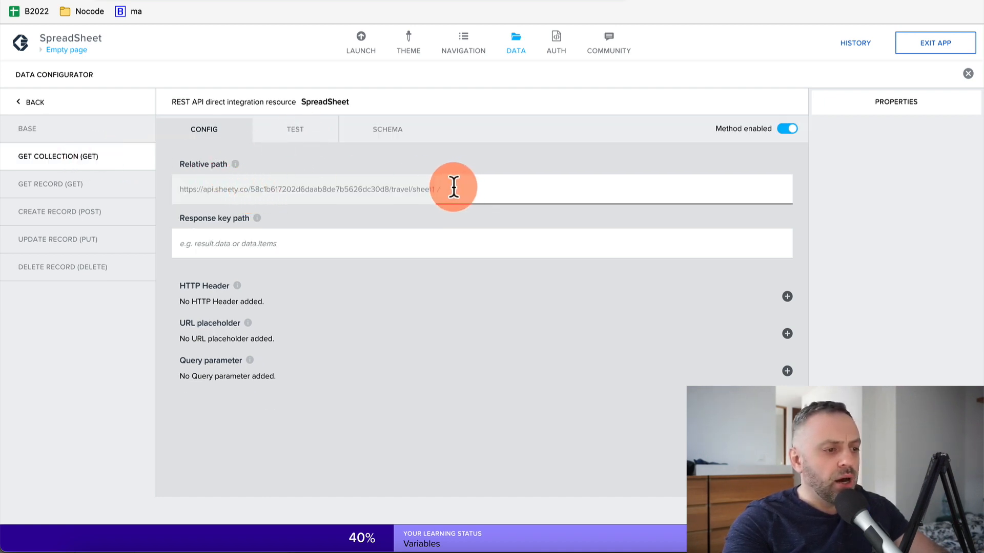
{"action": "left_click", "coordinate": [298, 246]}
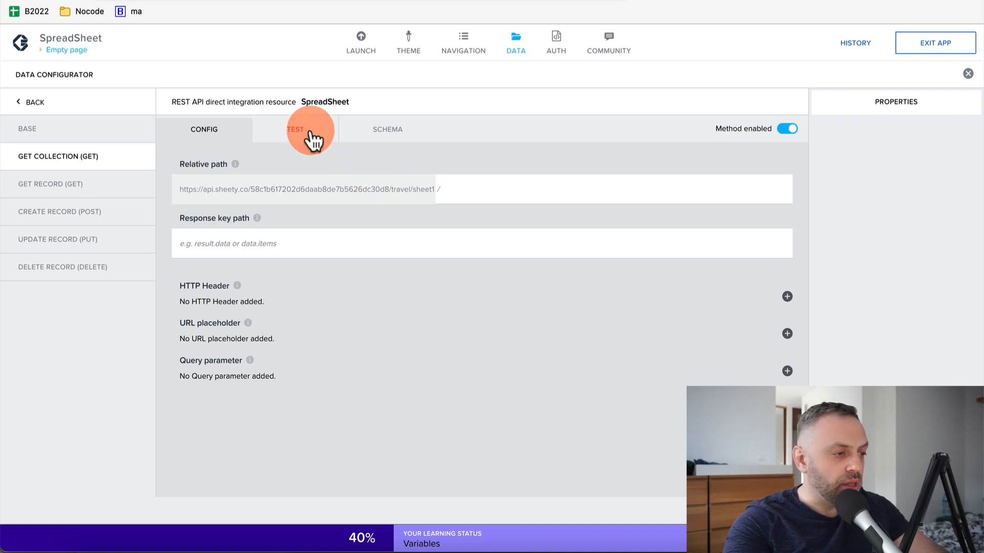
{"action": "left_click", "coordinate": [248, 247]}
{"action": "type", "text": "result.sheet1"}
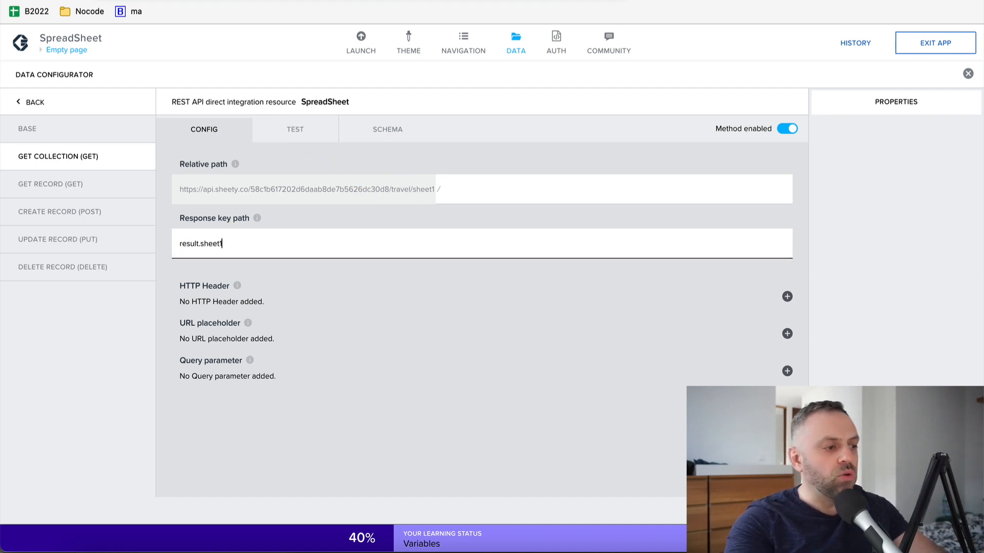
{"action": "left_click", "coordinate": [390, 318]}
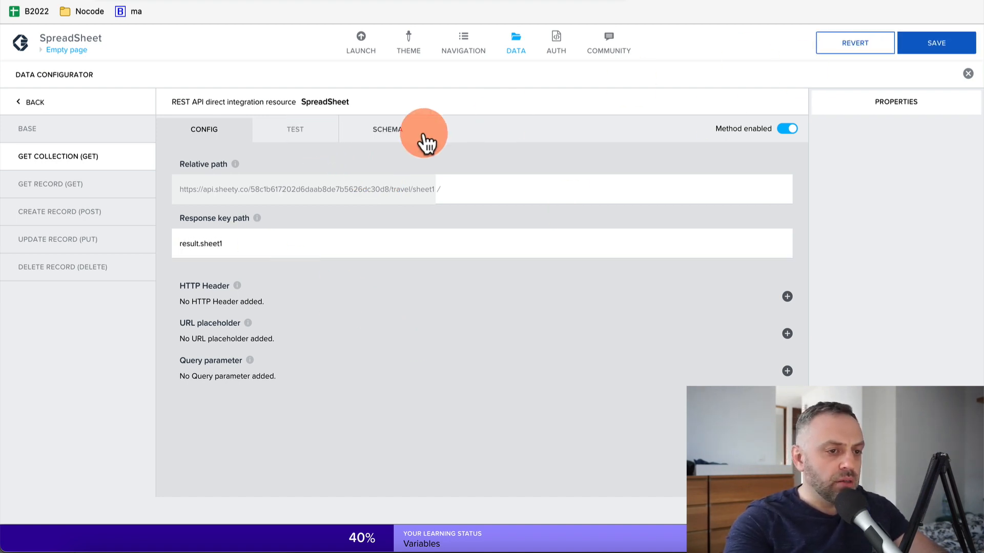
{"action": "left_click", "coordinate": [922, 53]}
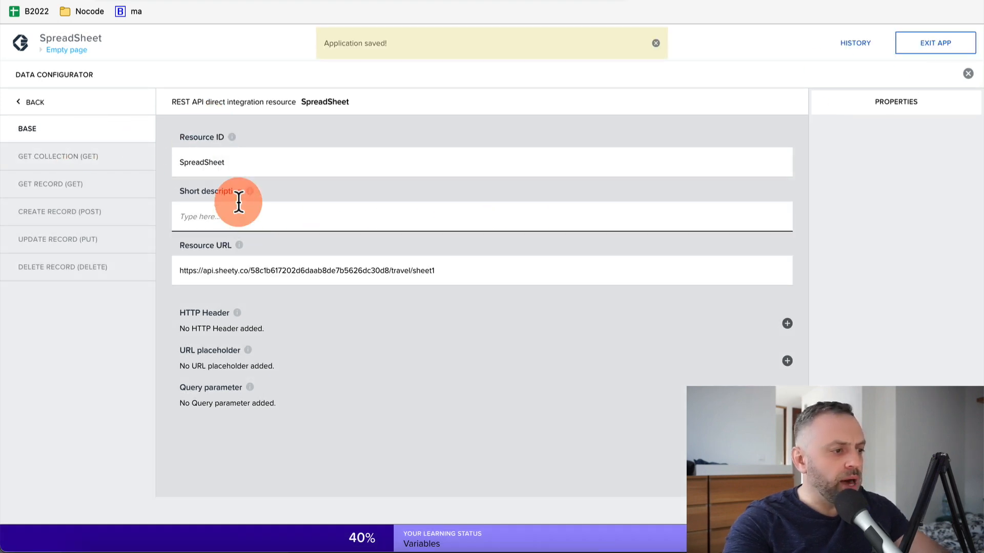
Run a test request to confirm country data returns, then close the Data Configurator
{"action": "left_click", "coordinate": [109, 172]}
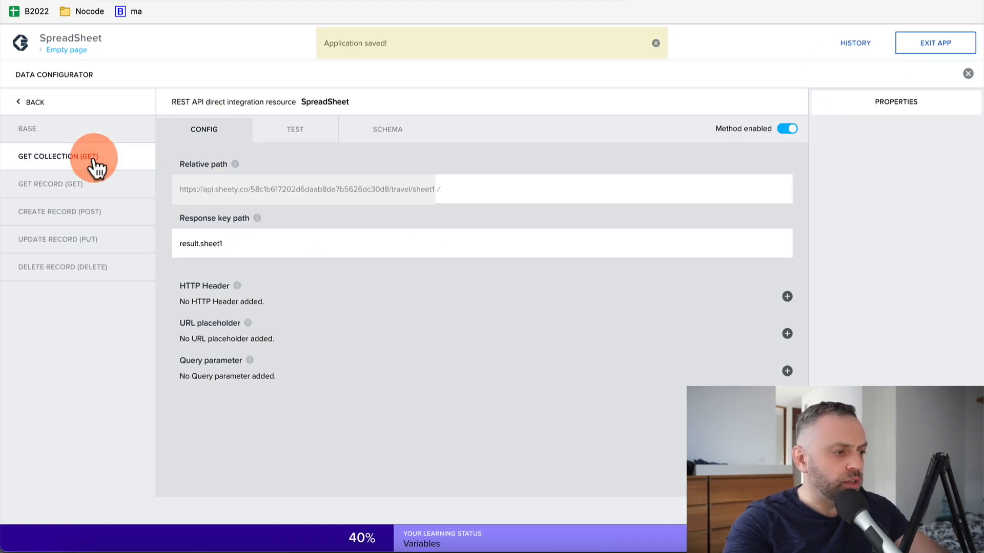
{"action": "left_click", "coordinate": [307, 137]}
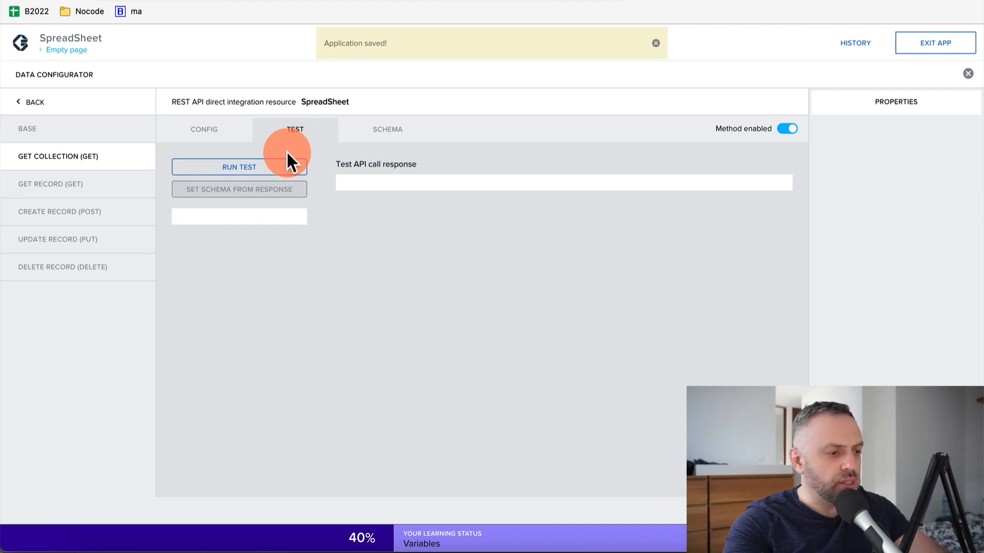
{"action": "left_click", "coordinate": [287, 154]}
{"action": "left_click", "coordinate": [211, 131]}
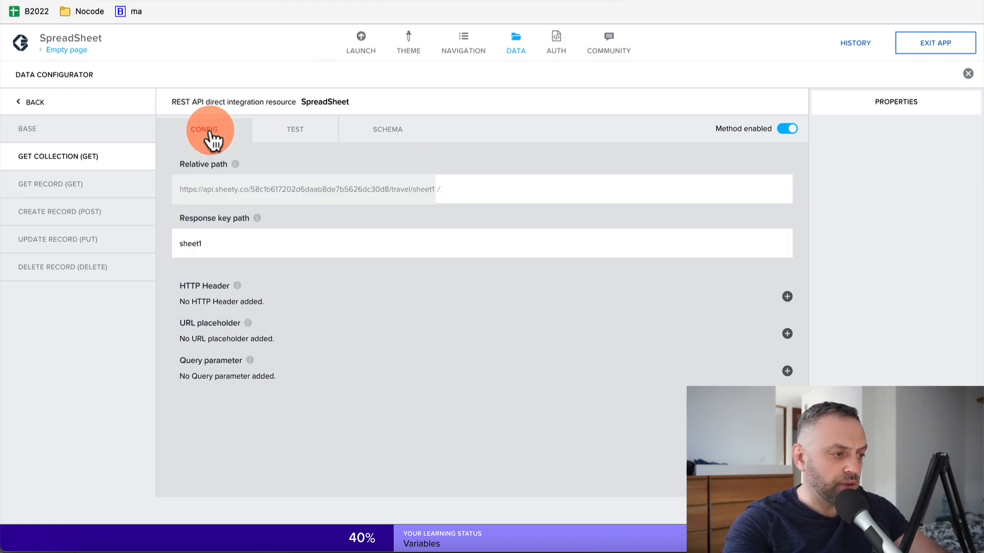
{"action": "left_click", "coordinate": [123, 130]}
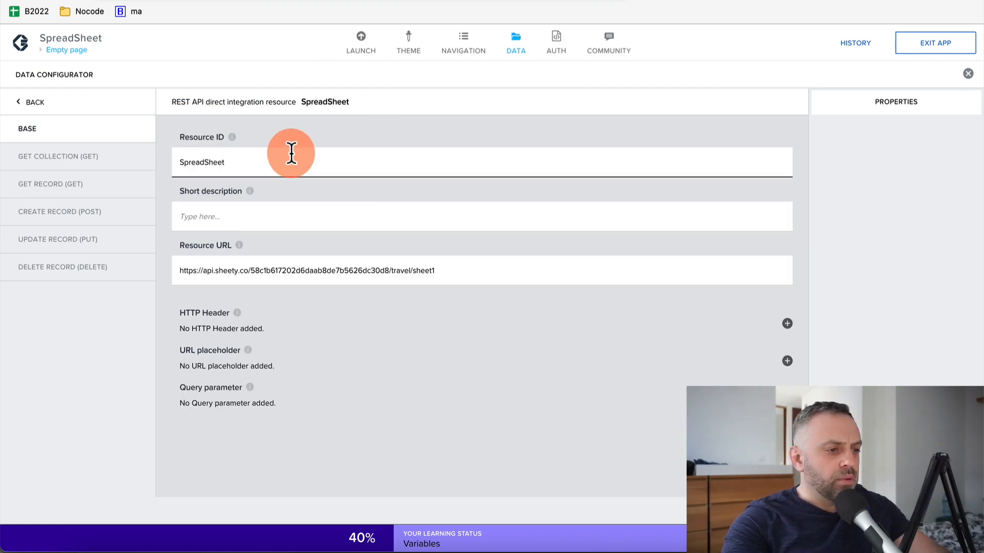
{"action": "left_click", "coordinate": [968, 74]}
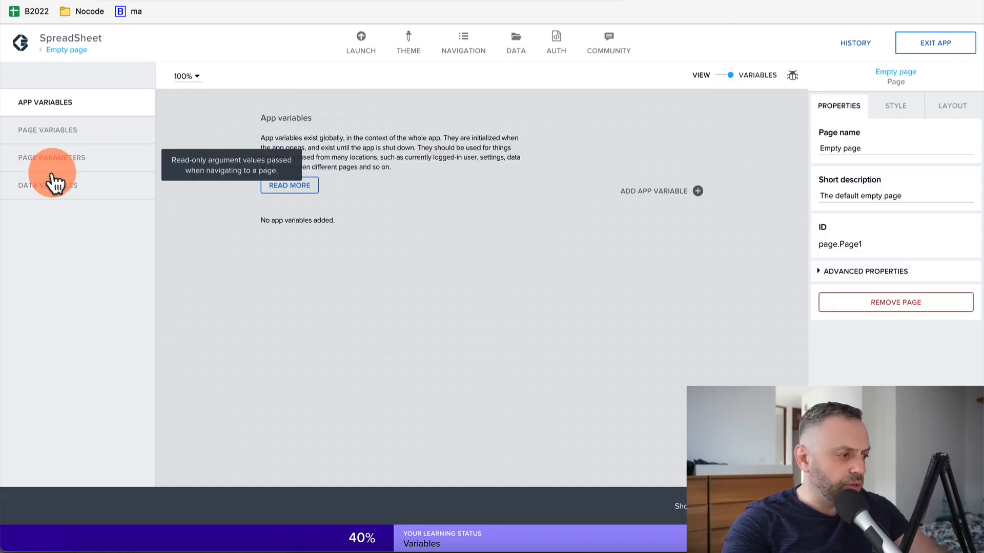
{"action": "left_click", "coordinate": [48, 187]}
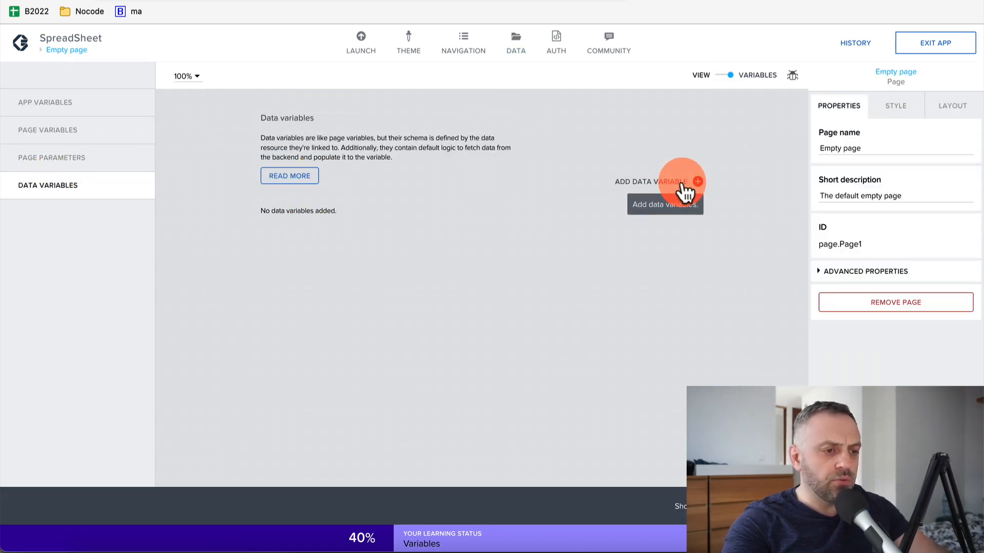
Add a SpreadSheet1 data variable from the SpreadSheet resource and save
{"action": "left_click", "coordinate": [683, 183]}
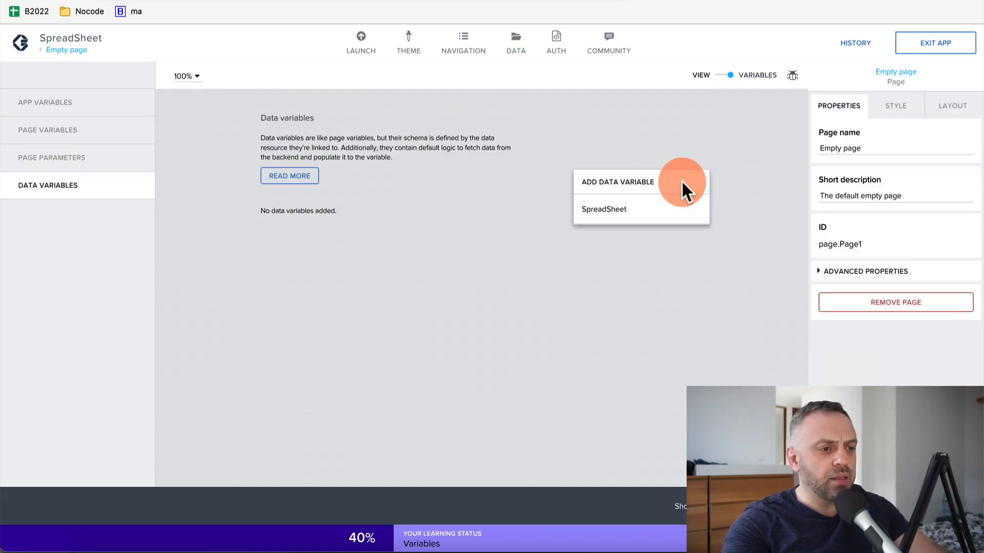
{"action": "left_click", "coordinate": [619, 211]}
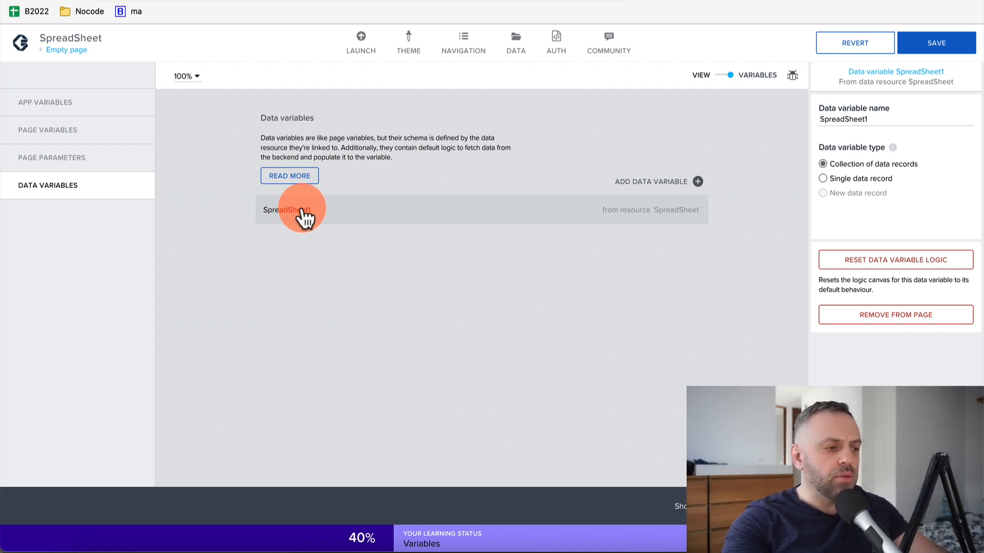
{"action": "left_click", "coordinate": [941, 45]}
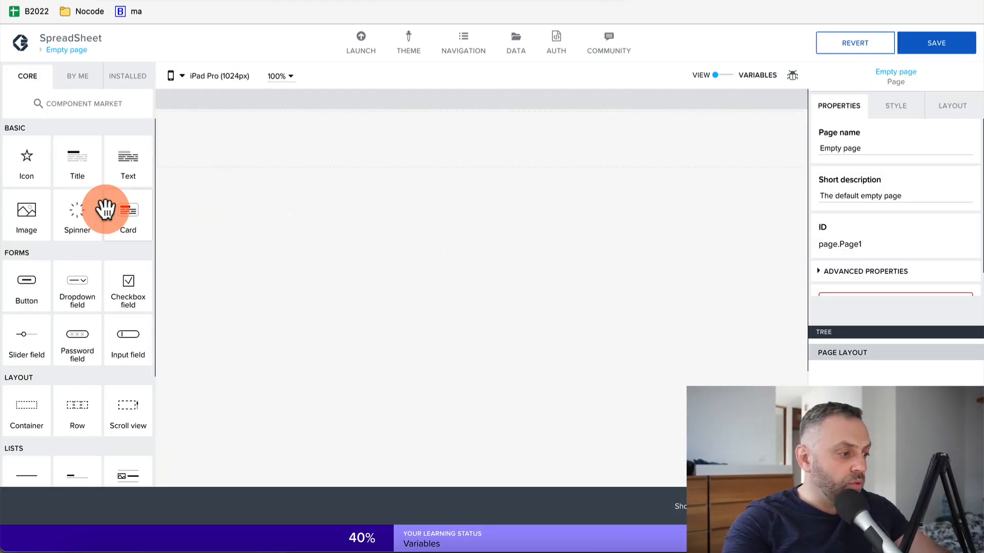
Drop a List item onto the page and make it repeat over data variable SpreadSheet1
{"action": "scroll", "coordinate": [89, 249], "scroll_direction": "down", "scroll_amount": 3}
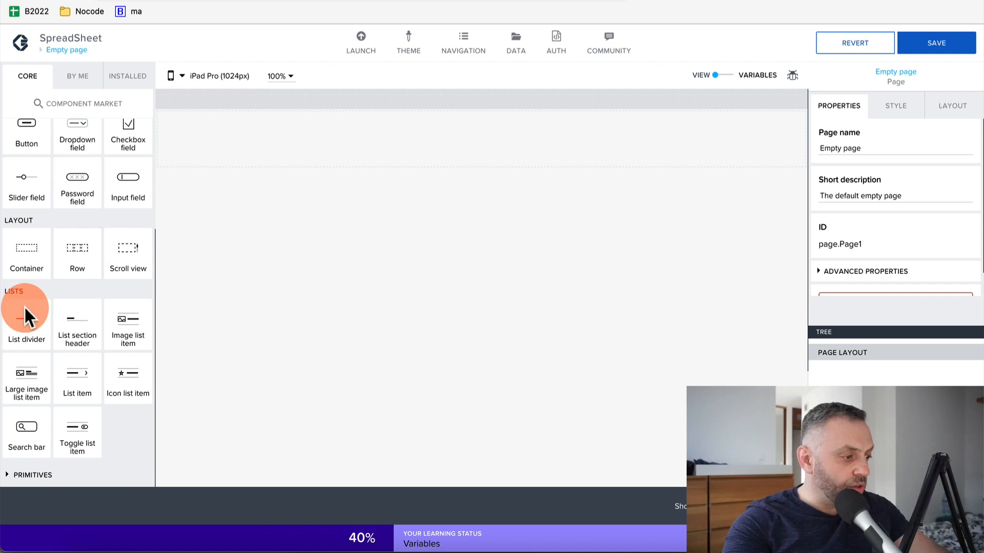
{"action": "mouse_move", "coordinate": [25, 307]}
{"action": "left_mouse_down"}
{"action": "mouse_move", "coordinate": [26, 386]}
{"action": "mouse_move", "coordinate": [94, 336]}
{"action": "mouse_move", "coordinate": [79, 325]}
{"action": "mouse_move", "coordinate": [26, 326]}
{"action": "left_mouse_up"}
{"action": "left_click_drag", "start_coordinate": [76, 382], "coordinate": [361, 189]}
{"action": "left_click", "coordinate": [463, 210]}
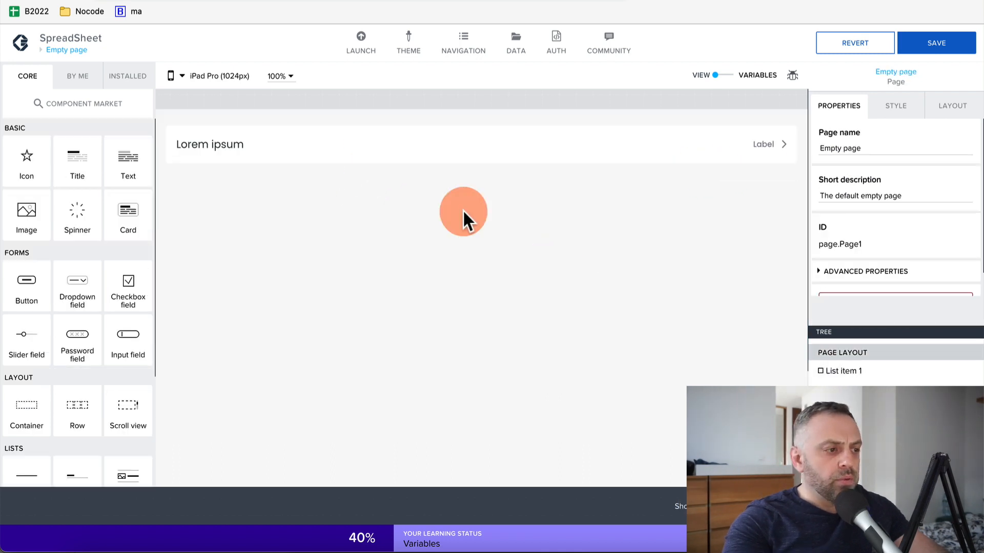
{"action": "left_click", "coordinate": [383, 142]}
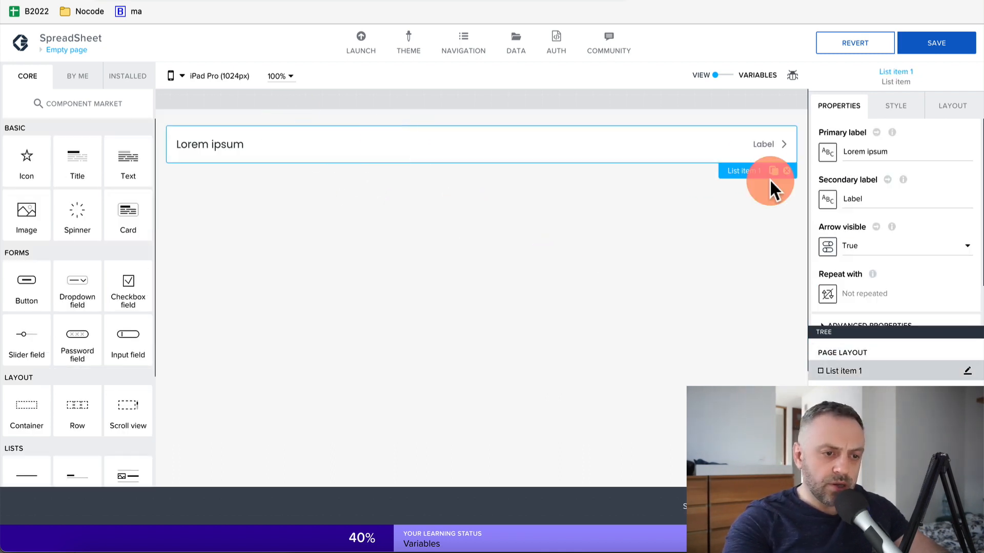
{"action": "left_click", "coordinate": [829, 293]}
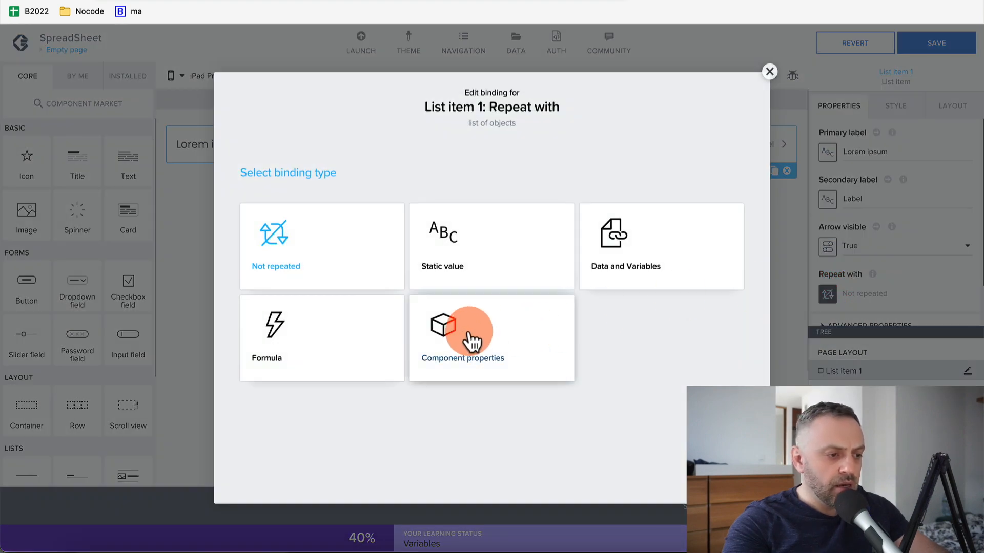
{"action": "left_click", "coordinate": [648, 246]}
{"action": "left_click", "coordinate": [354, 369]}
{"action": "left_click", "coordinate": [430, 284]}
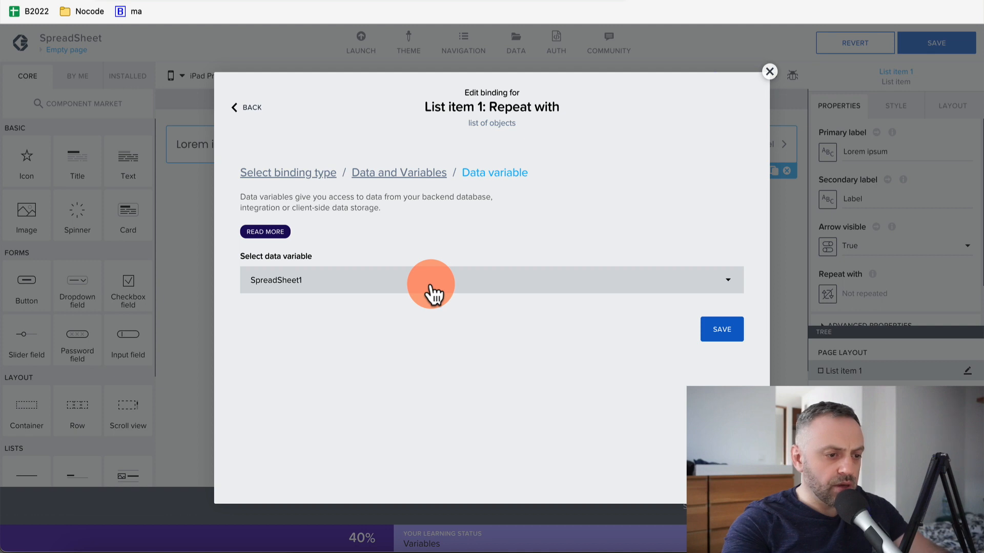
{"action": "left_click", "coordinate": [726, 281]}
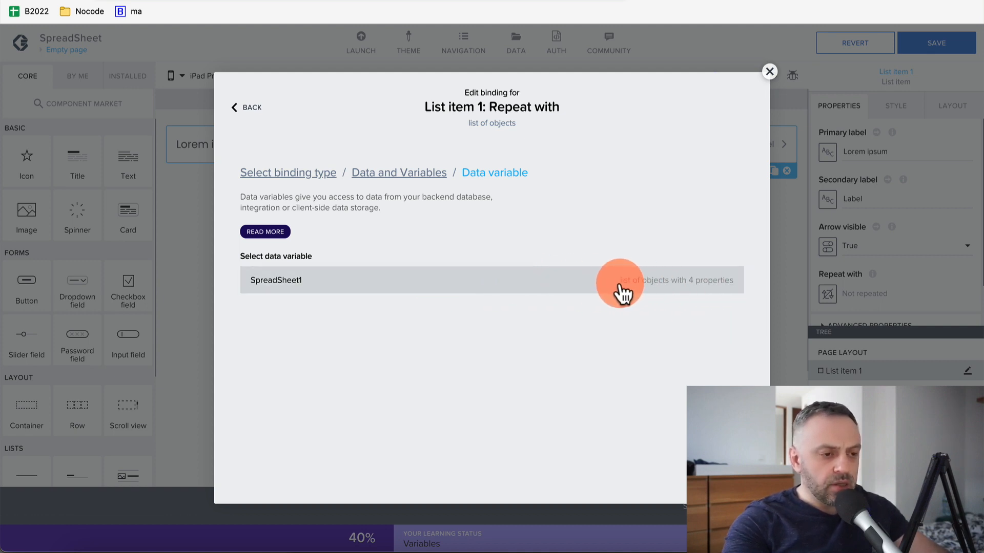
{"action": "left_click", "coordinate": [559, 281]}
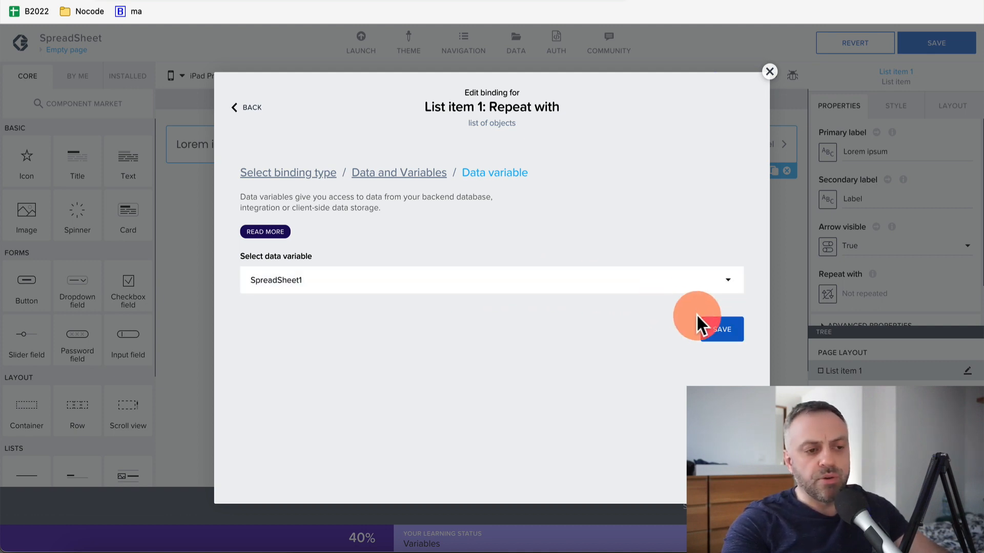
{"action": "left_click", "coordinate": [707, 334]}
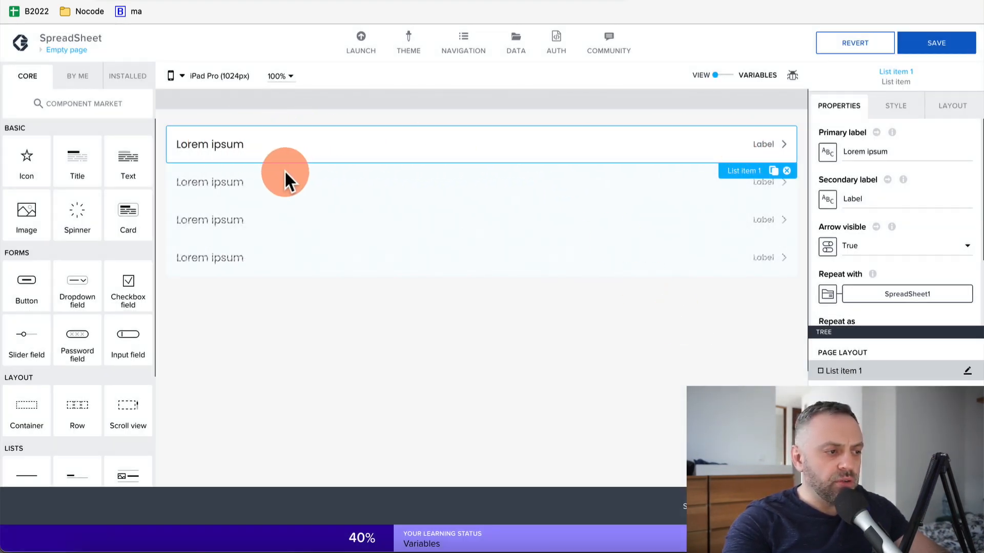
Bind the list item's primary label to current.country
{"action": "left_click", "coordinate": [826, 153]}
{"action": "left_click", "coordinate": [477, 328]}
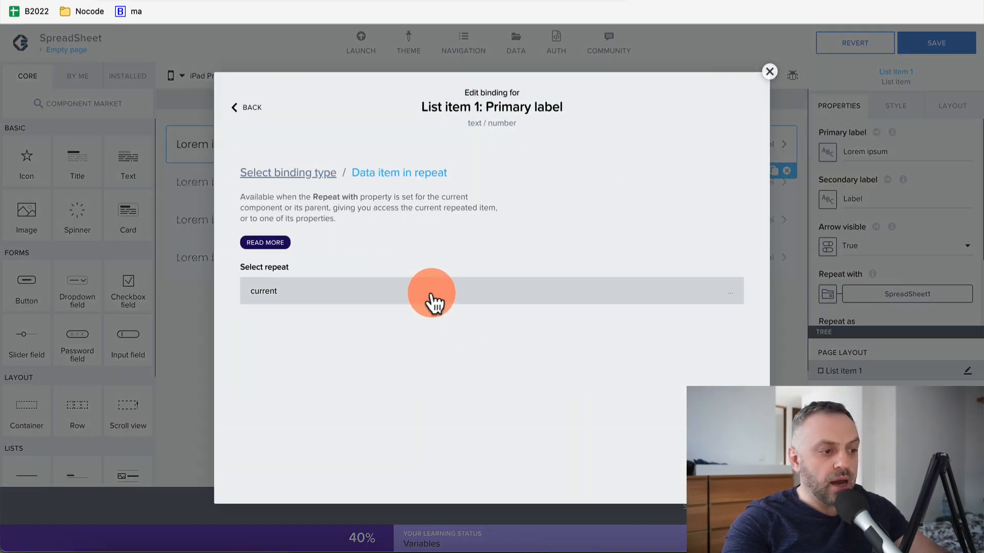
{"action": "left_click", "coordinate": [432, 294]}
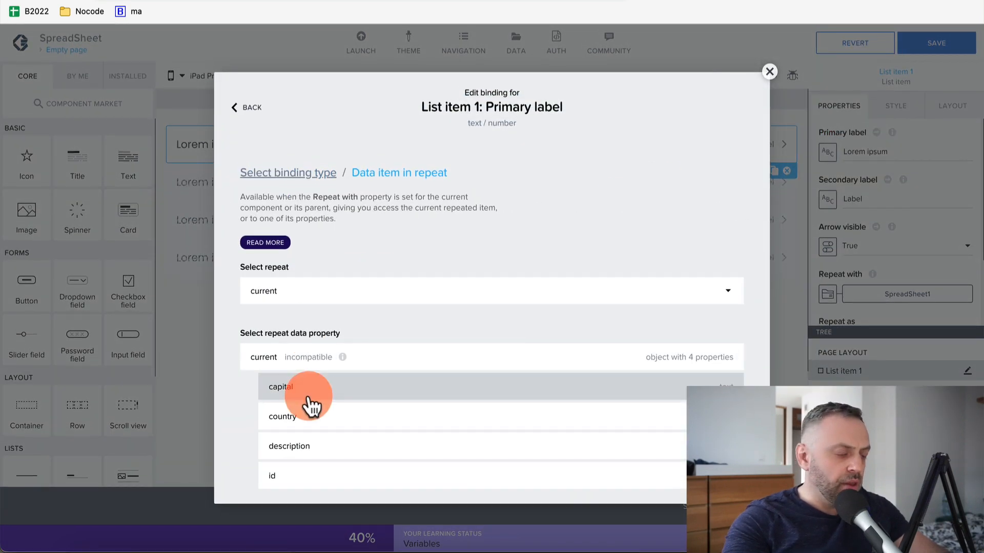
{"action": "left_click", "coordinate": [311, 418]}
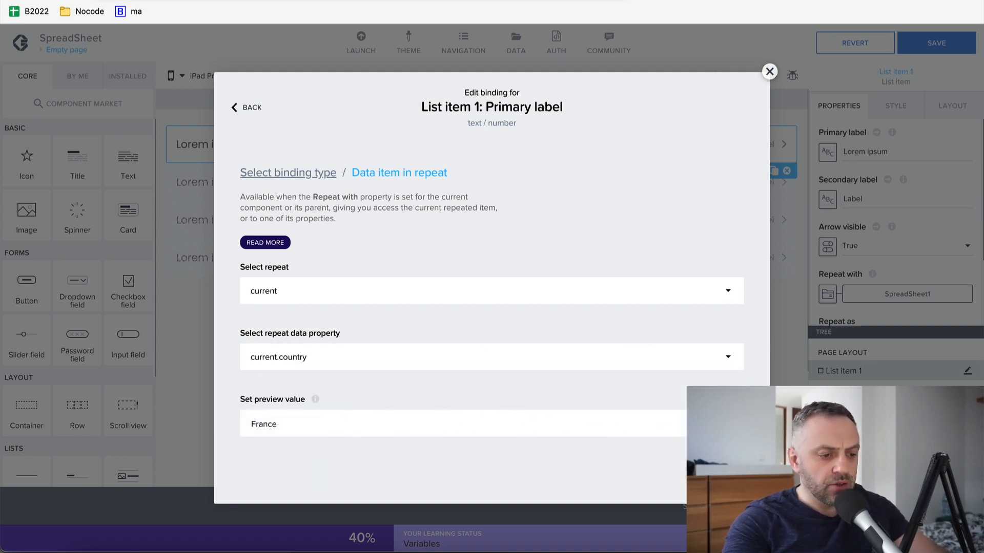
{"action": "left_click", "coordinate": [716, 470]}
Bind the secondary label to current.capital and save the app
{"action": "left_click", "coordinate": [562, 205]}
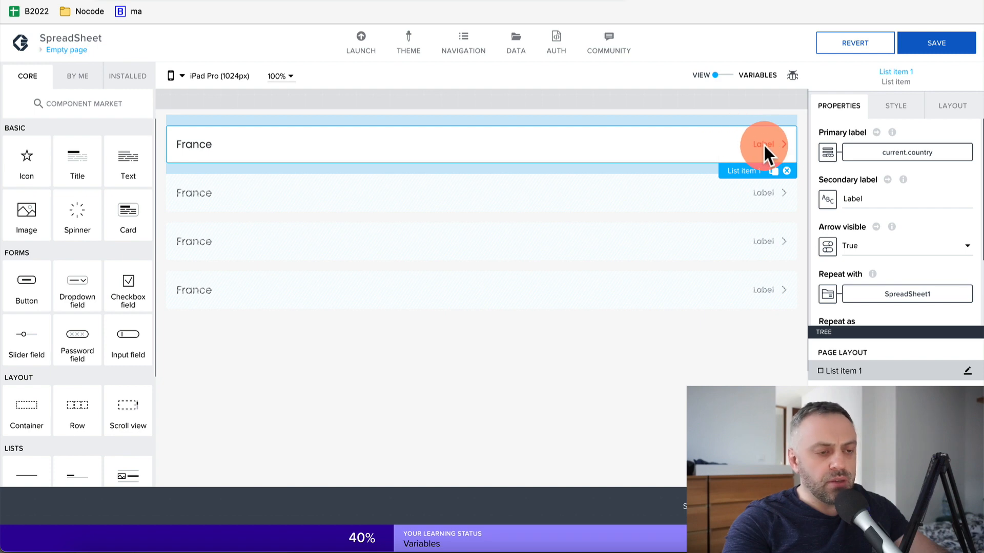
{"action": "left_click", "coordinate": [828, 201]}
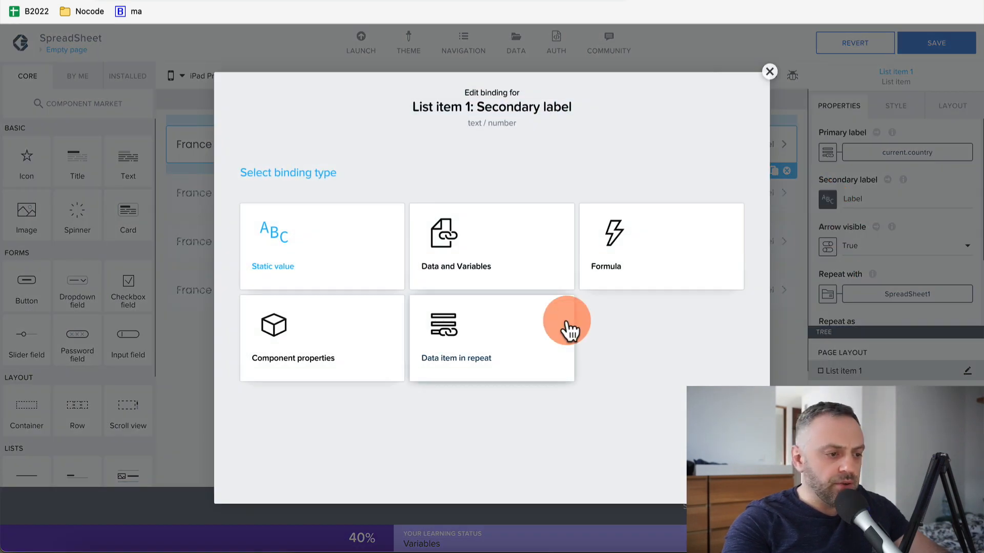
{"action": "left_click", "coordinate": [548, 333]}
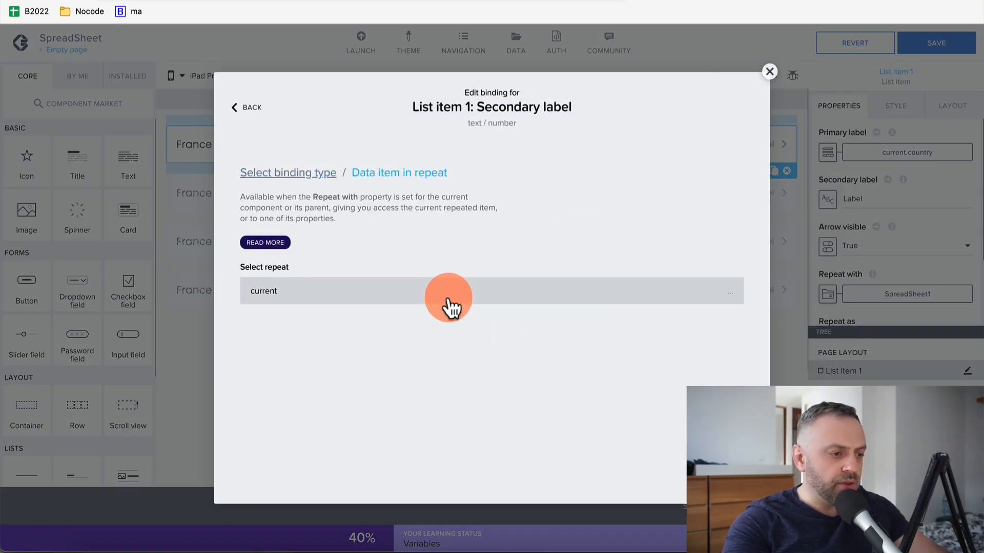
{"action": "left_click", "coordinate": [468, 300]}
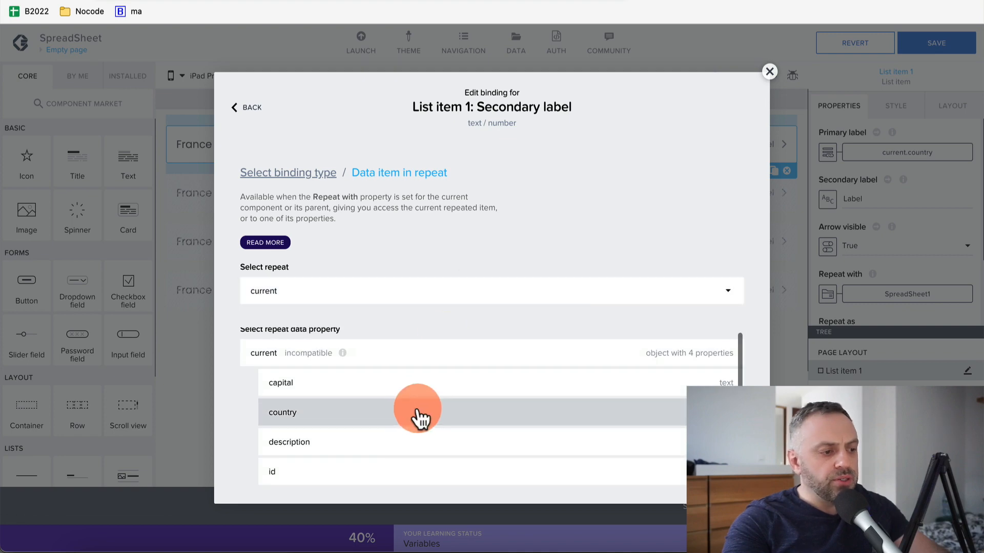
{"action": "left_click", "coordinate": [444, 384]}
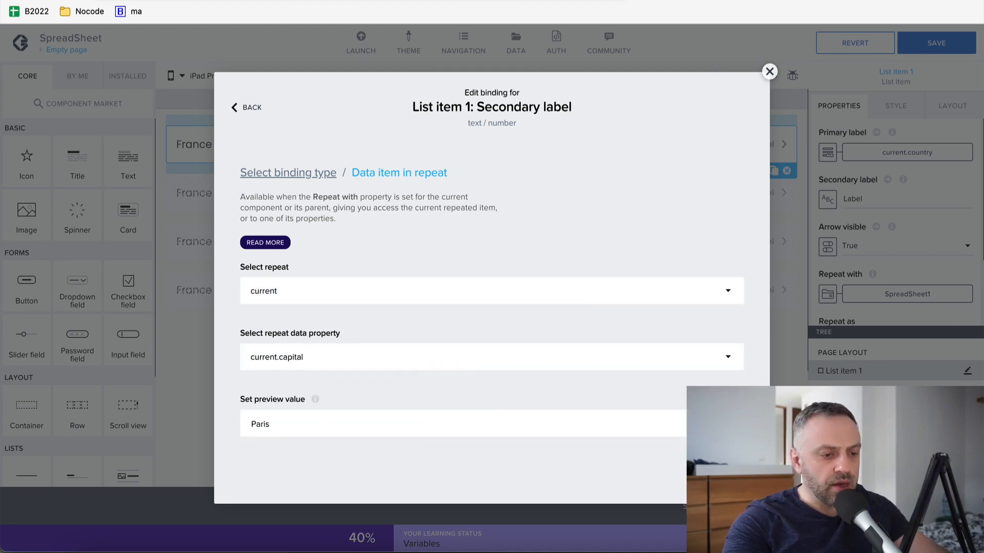
{"action": "left_click", "coordinate": [712, 470]}
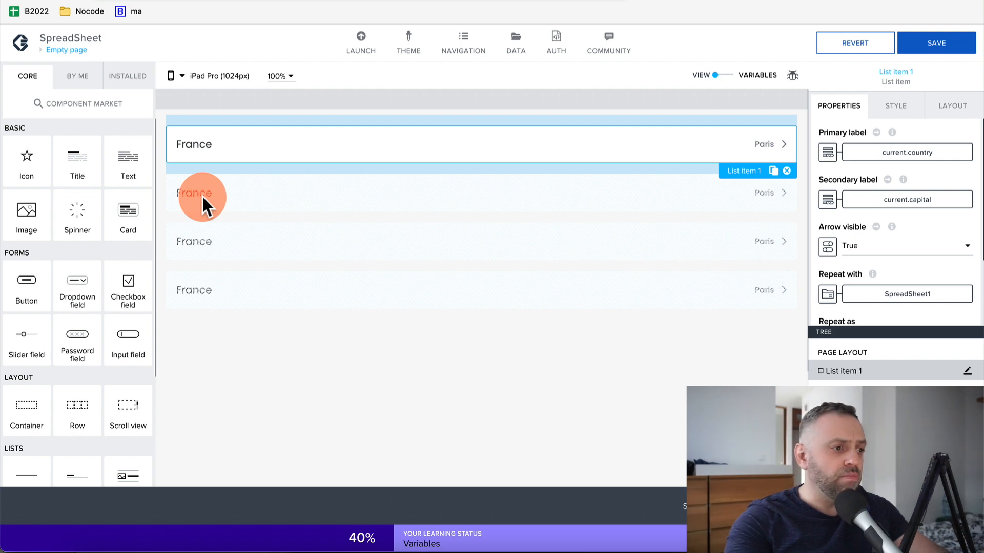
{"action": "left_click", "coordinate": [925, 39]}
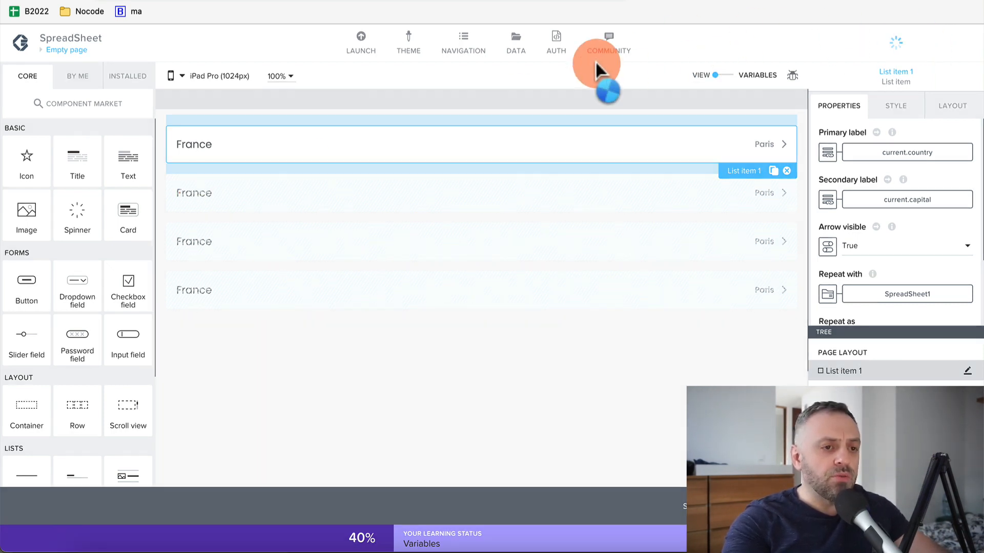
Open the SpreadSheet app in AppGyver's web preview portal and compare its country-capital list with the Travel sheet
{"action": "left_click", "coordinate": [376, 37]}
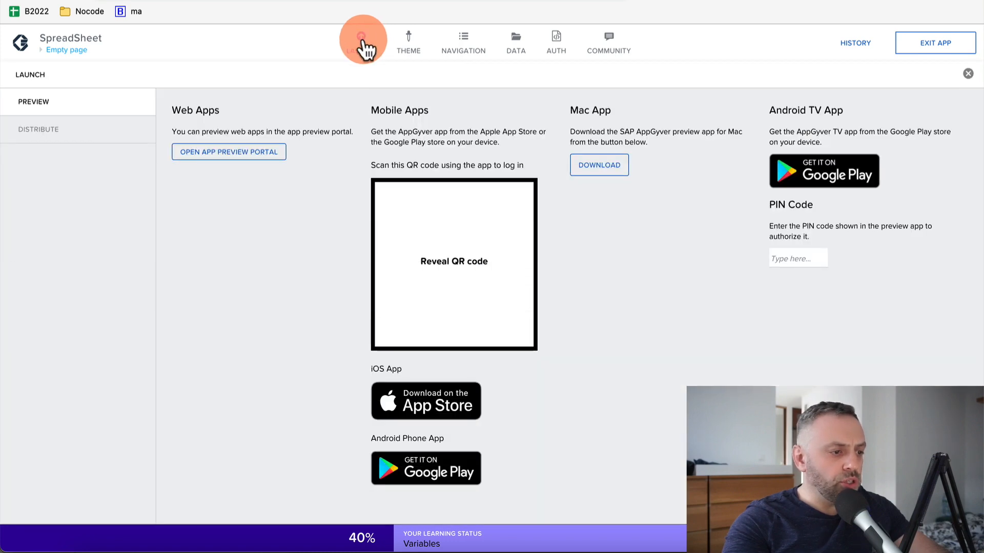
{"action": "left_click", "coordinate": [238, 153]}
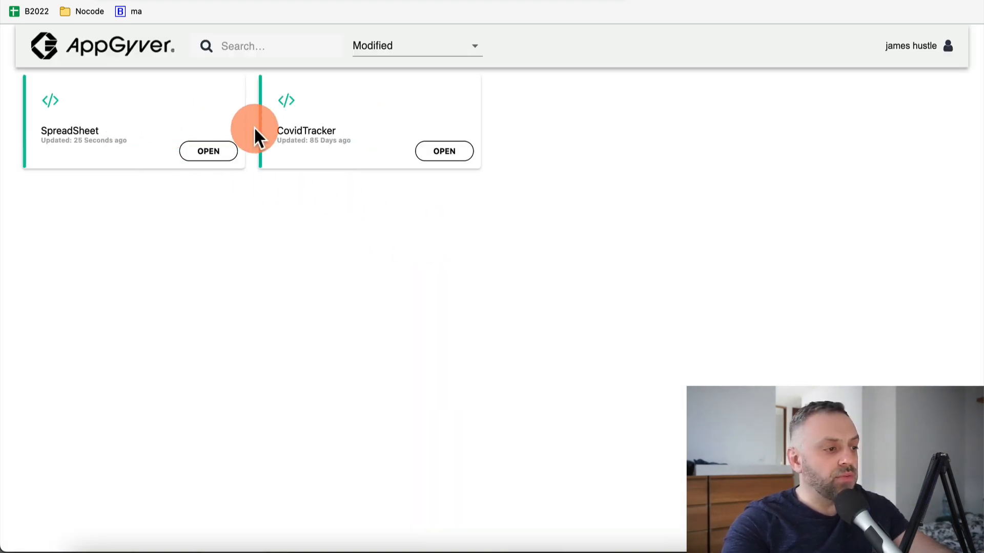
{"action": "left_click", "coordinate": [211, 153]}
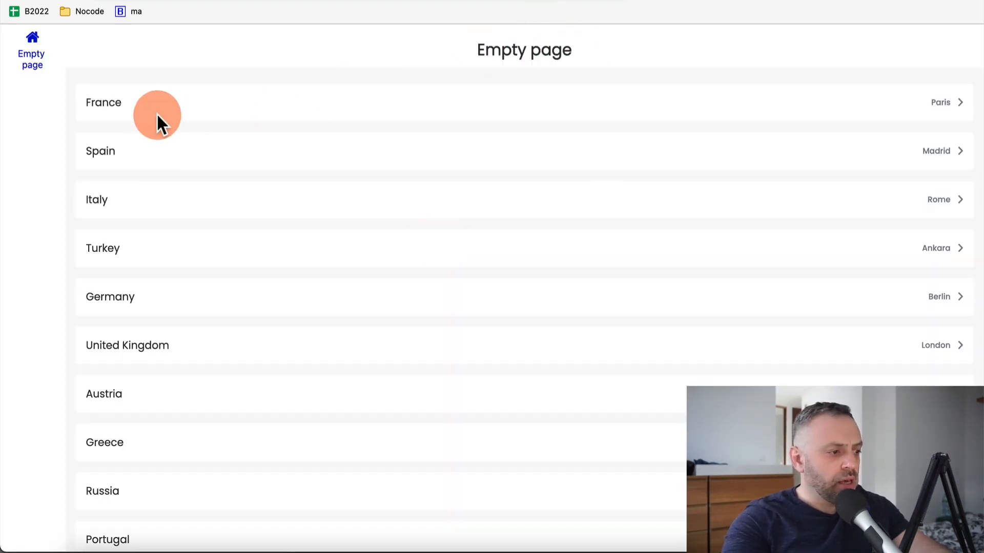
{"action": "scroll", "coordinate": [277, 381], "scroll_direction": "down", "scroll_amount": 2}
{"action": "scroll", "coordinate": [276, 382], "scroll_direction": "up", "scroll_amount": 3}
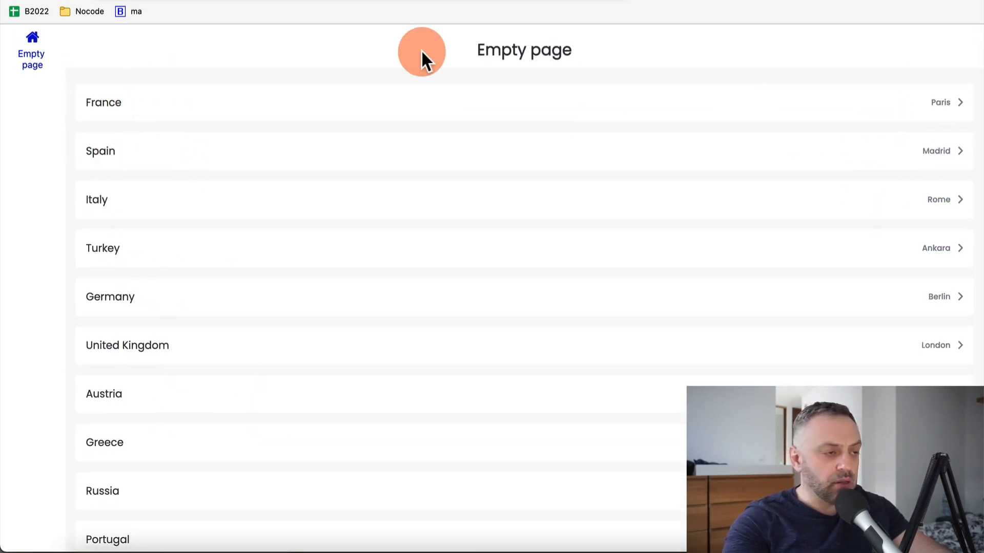
{"action": "key", "text": "ctrl+Tab"}
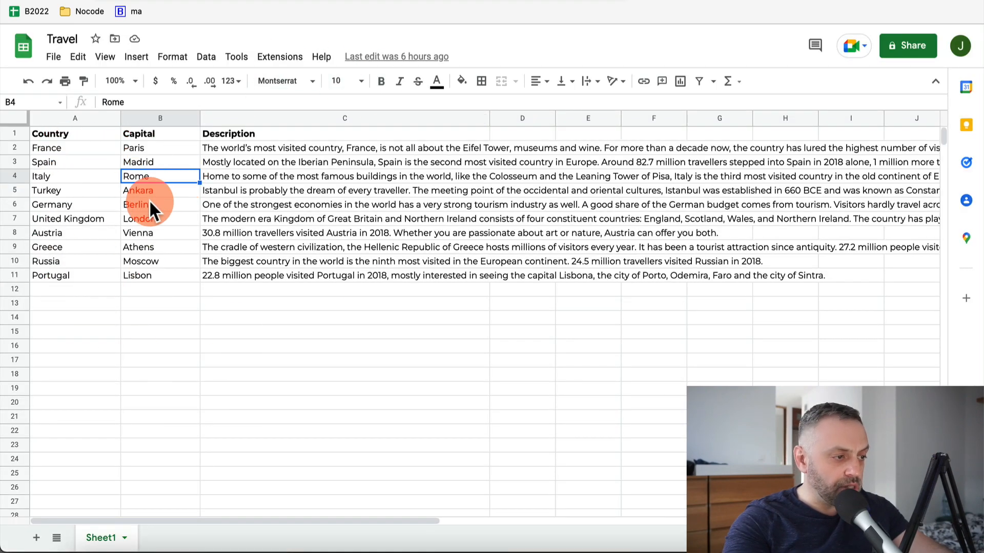
Switch back to the AppGyver app preview tab
{"action": "key", "text": "ctrl+shift+Tab"}
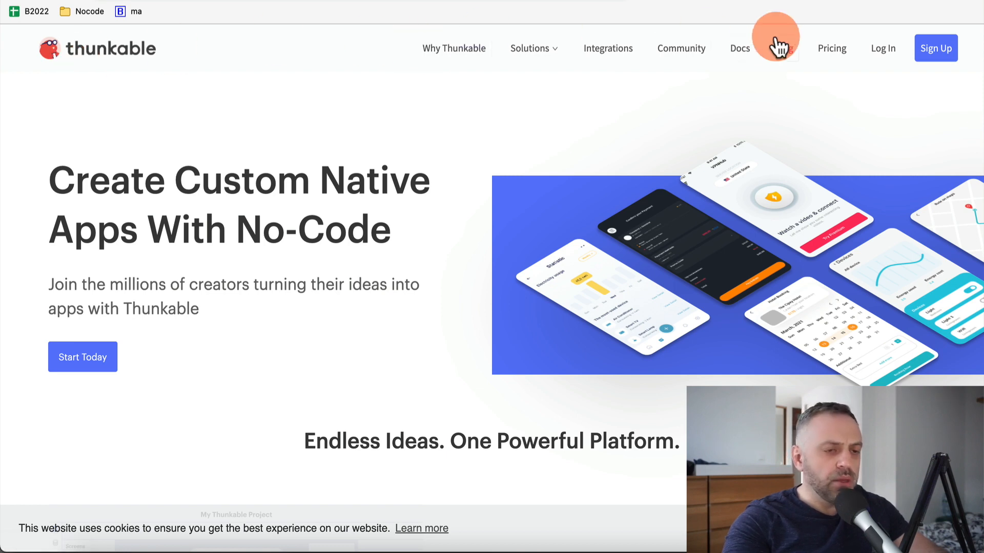
Log in and create a drag-and-drop project named SpreadSheetTest in the Business category
{"action": "left_click", "coordinate": [882, 49]}
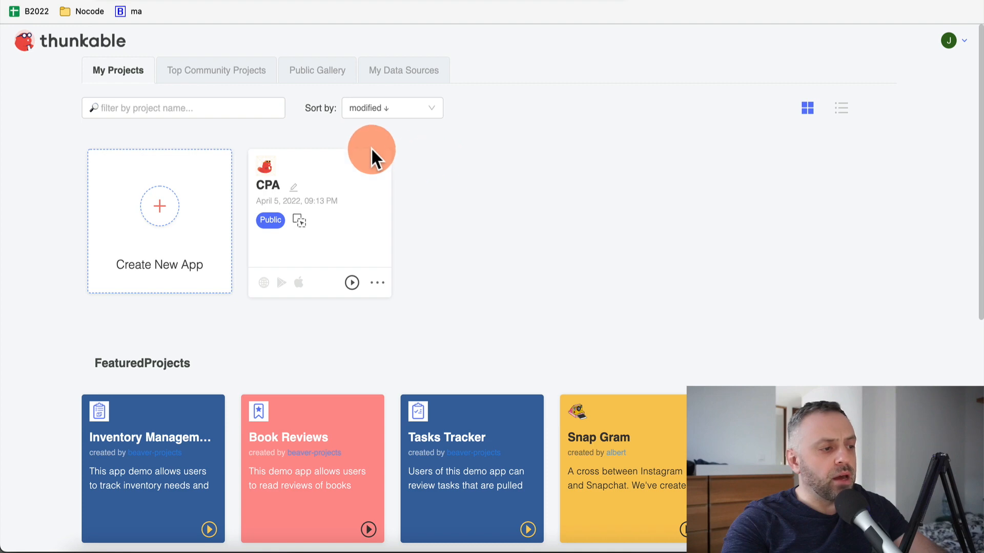
{"action": "left_click", "coordinate": [158, 204]}
{"action": "type", "text": "SpreadSheetTest"}
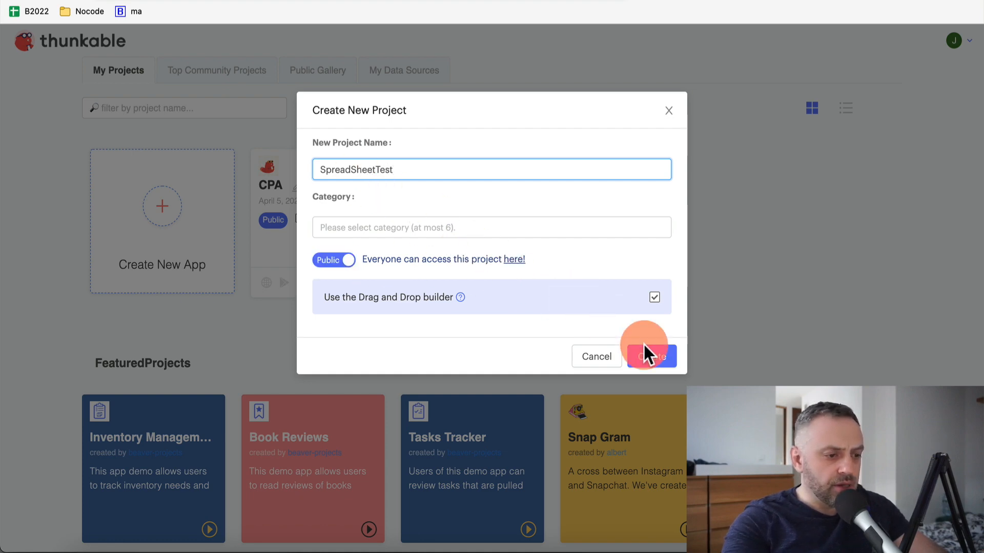
{"action": "left_click", "coordinate": [658, 355]}
{"action": "left_click", "coordinate": [444, 229]}
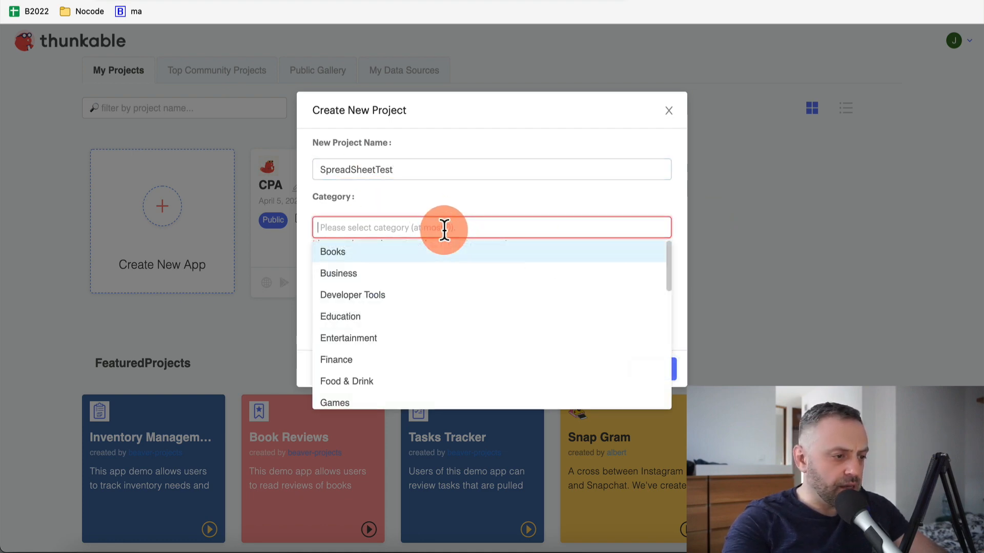
{"action": "left_click", "coordinate": [392, 278]}
{"action": "left_click", "coordinate": [677, 334]}
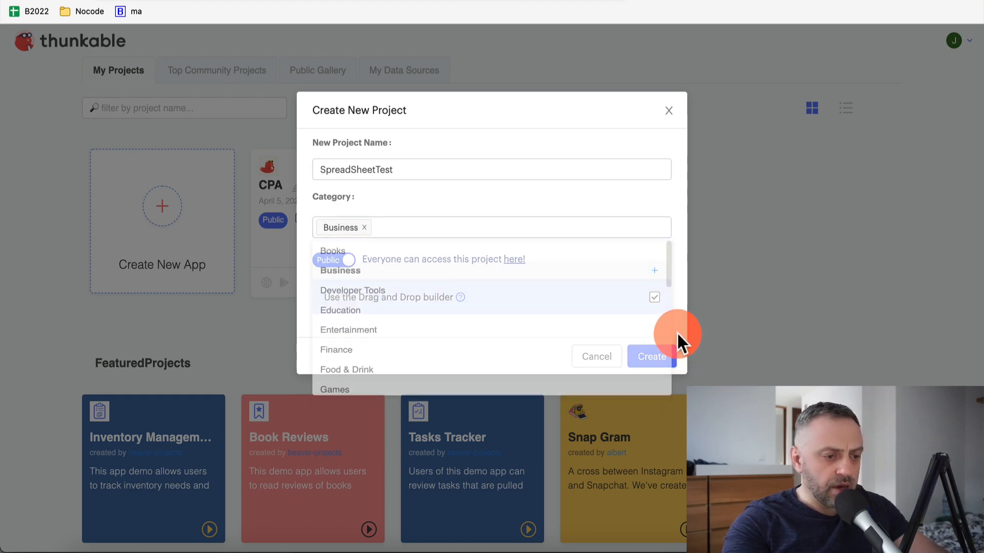
{"action": "left_click", "coordinate": [660, 358]}
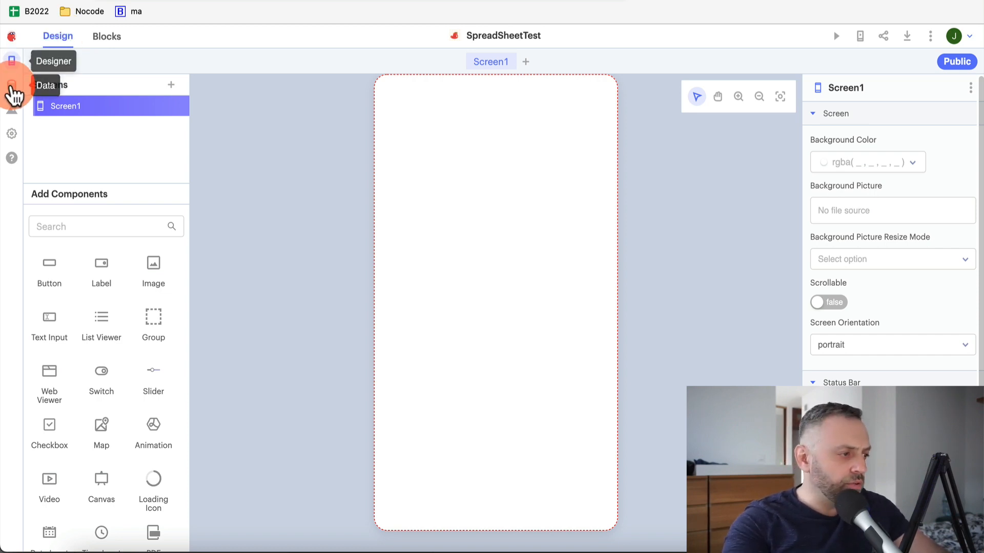
Add a Google Sheets data source named Travel, linked to the Travel spreadsheet
{"action": "left_click", "coordinate": [11, 85]}
{"action": "left_click", "coordinate": [79, 106]}
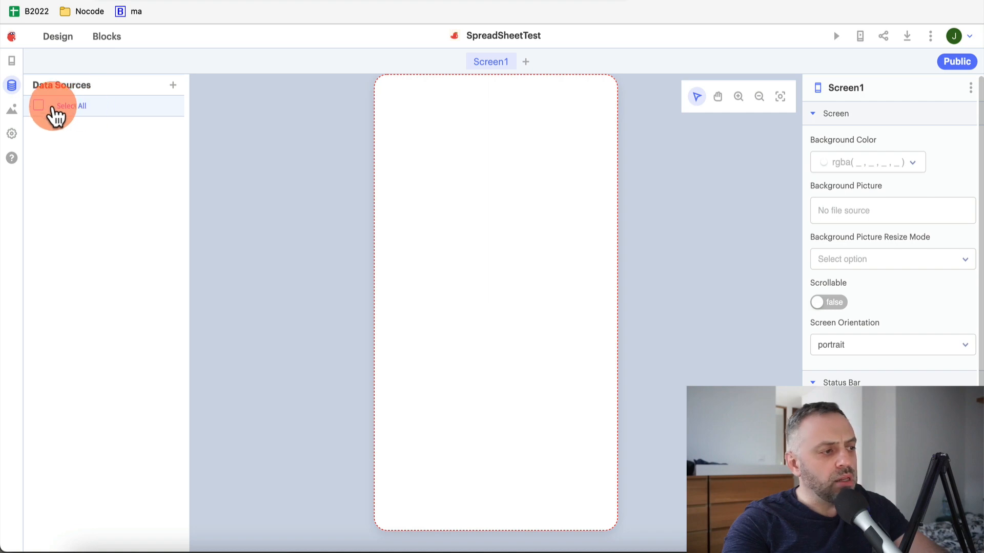
{"action": "left_click", "coordinate": [173, 86]}
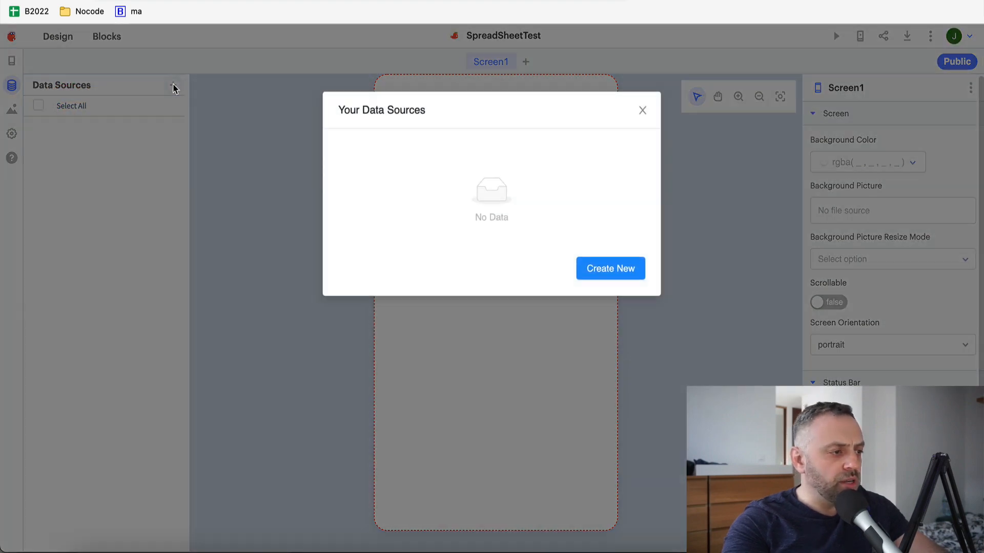
{"action": "left_click", "coordinate": [607, 198]}
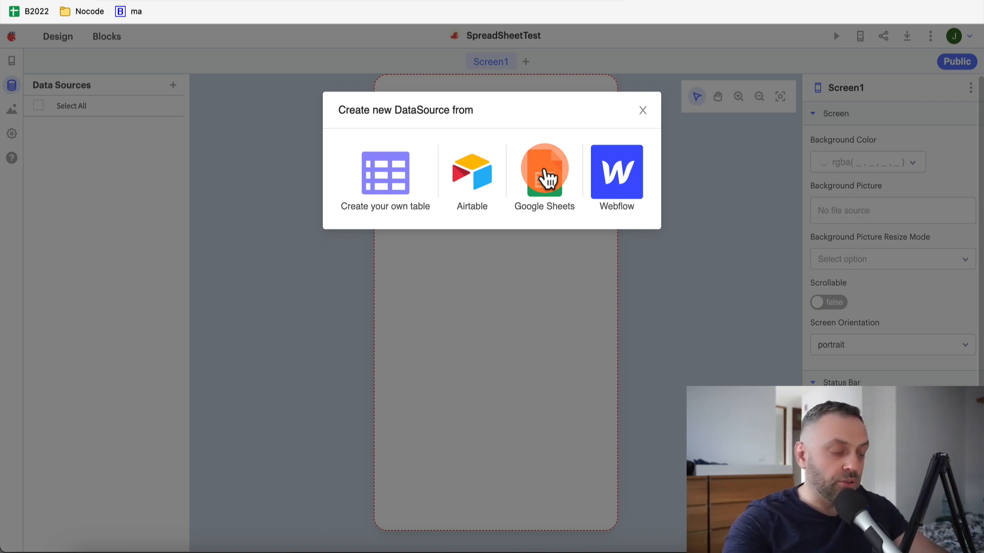
{"action": "left_click", "coordinate": [544, 178]}
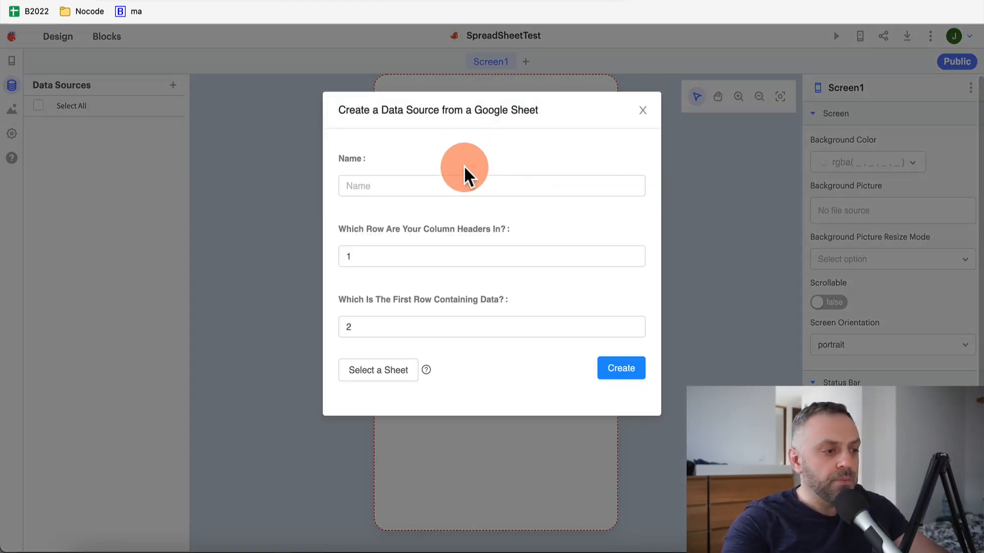
{"action": "left_click", "coordinate": [452, 186]}
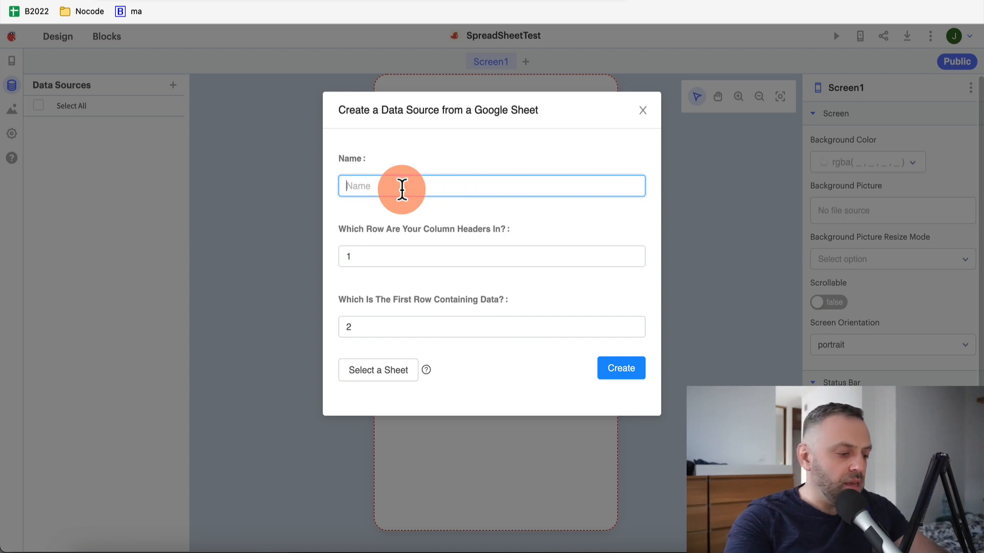
{"action": "type", "text": "Travel"}
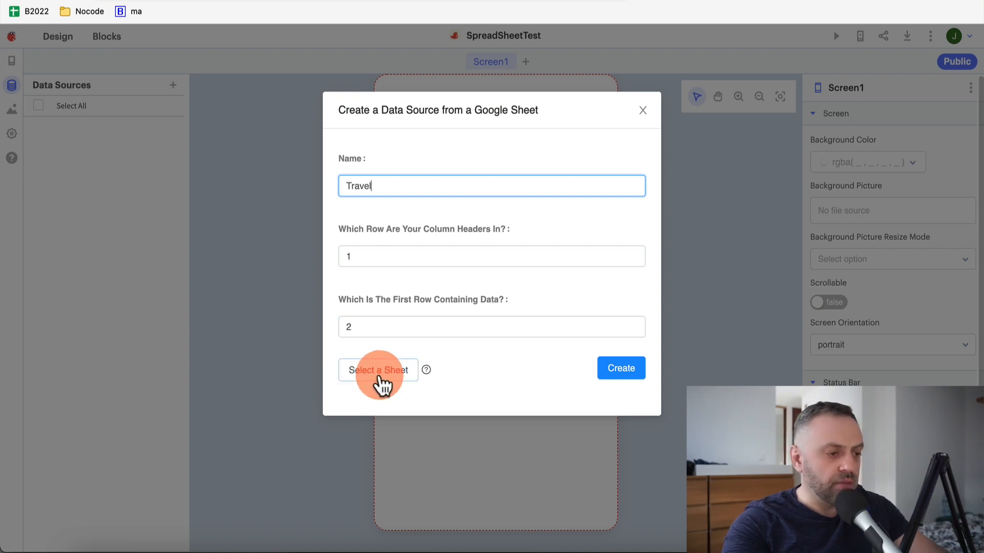
{"action": "left_click", "coordinate": [380, 380]}
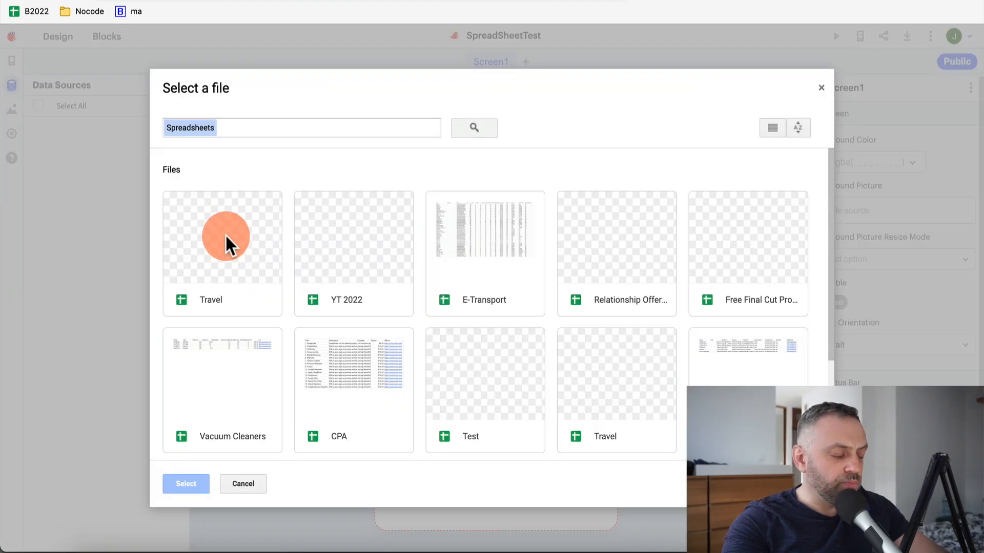
{"action": "left_click", "coordinate": [219, 237]}
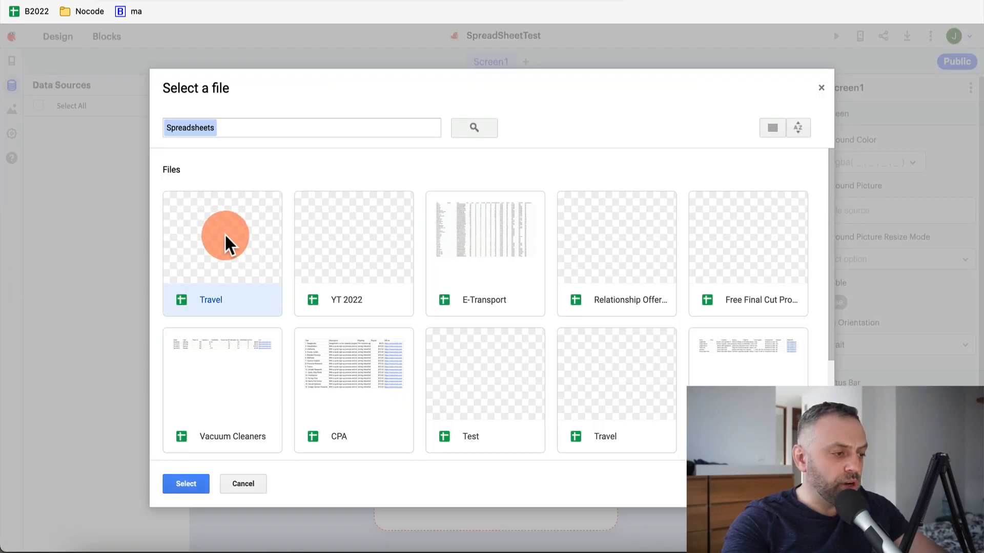
{"action": "left_click", "coordinate": [190, 486]}
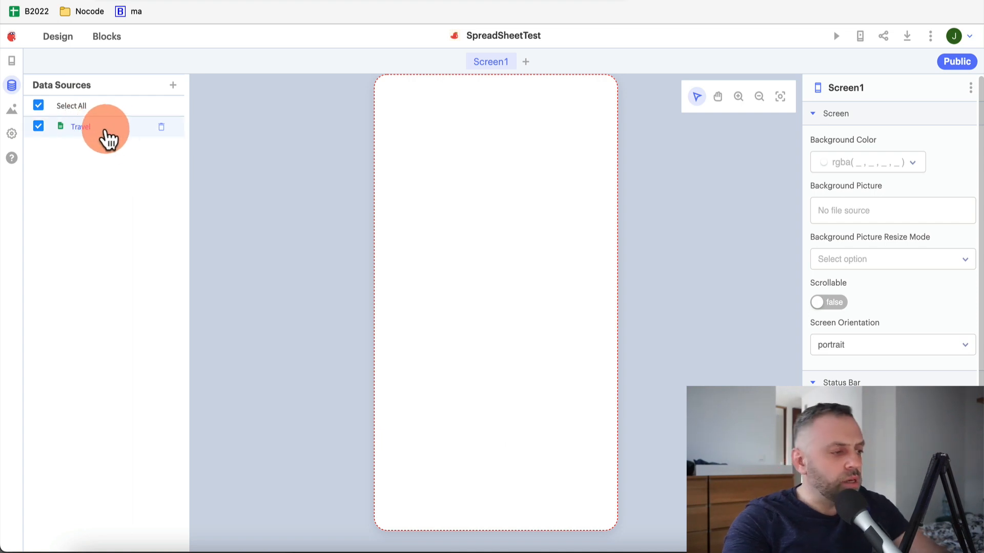
Preview the Travel sheet's rows, then return to Screen1's designer components
{"action": "left_click", "coordinate": [106, 132]}
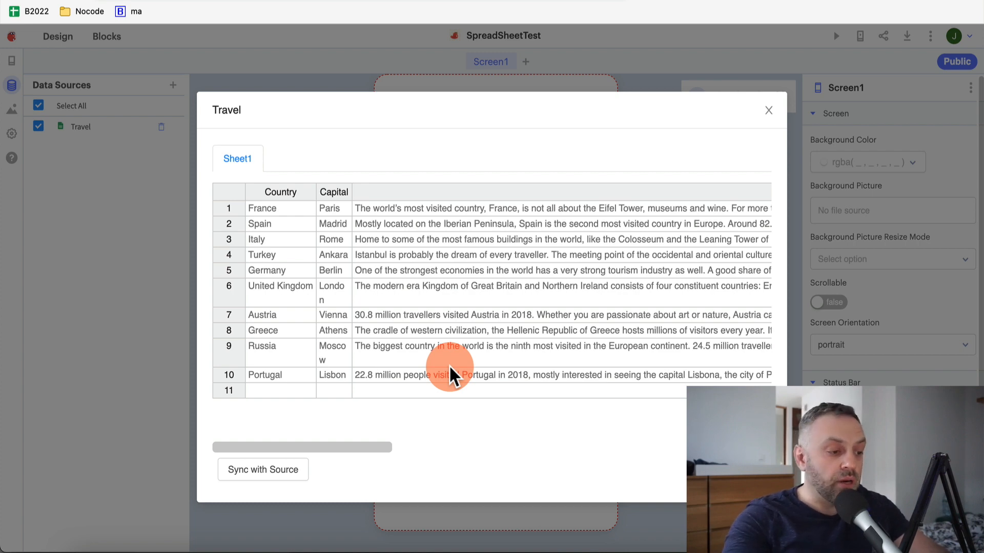
{"action": "left_click", "coordinate": [768, 110]}
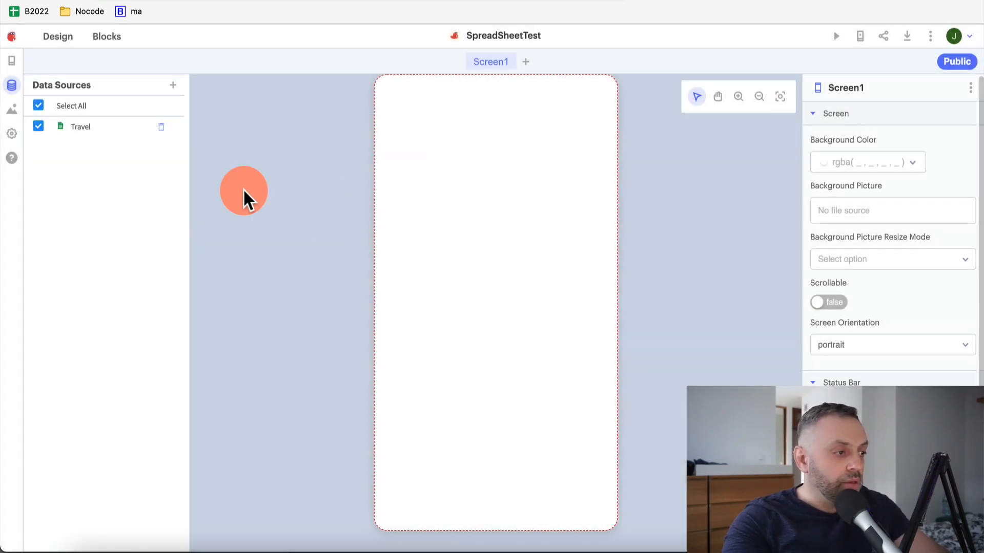
{"action": "left_click", "coordinate": [11, 60]}
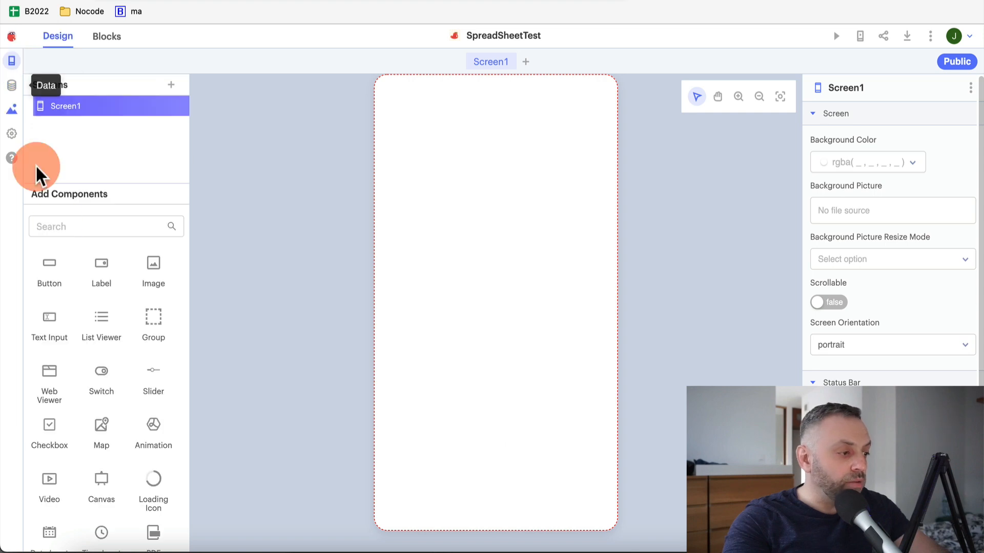
{"action": "scroll", "coordinate": [79, 263], "scroll_direction": "down", "scroll_amount": 3}
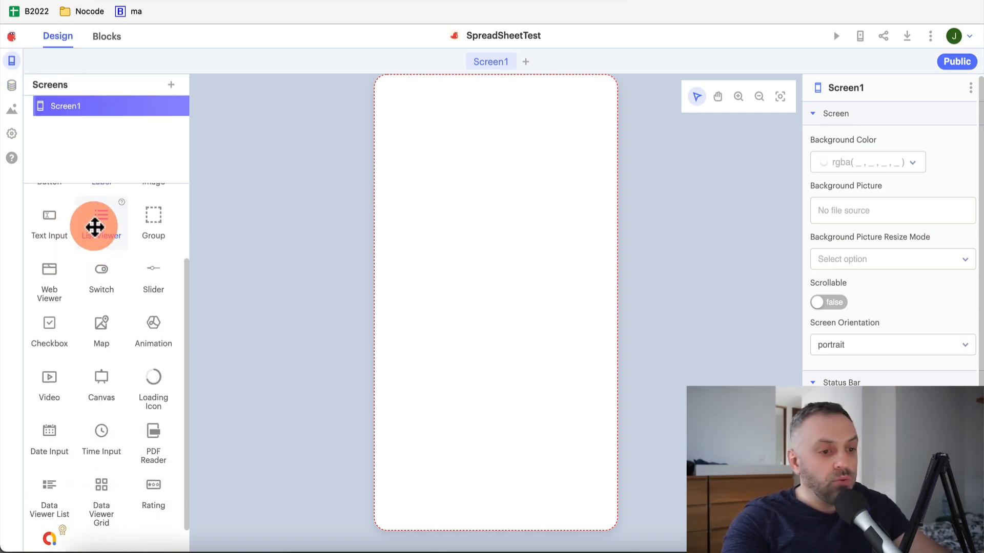
{"action": "scroll", "coordinate": [97, 347], "scroll_direction": "up", "scroll_amount": 1}
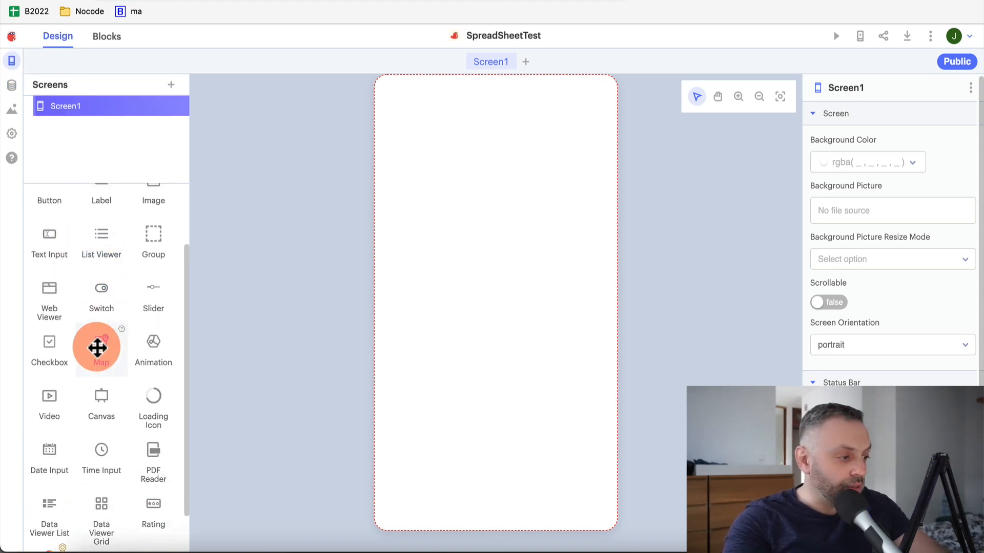
{"action": "scroll", "coordinate": [96, 347], "scroll_direction": "down", "scroll_amount": 2}
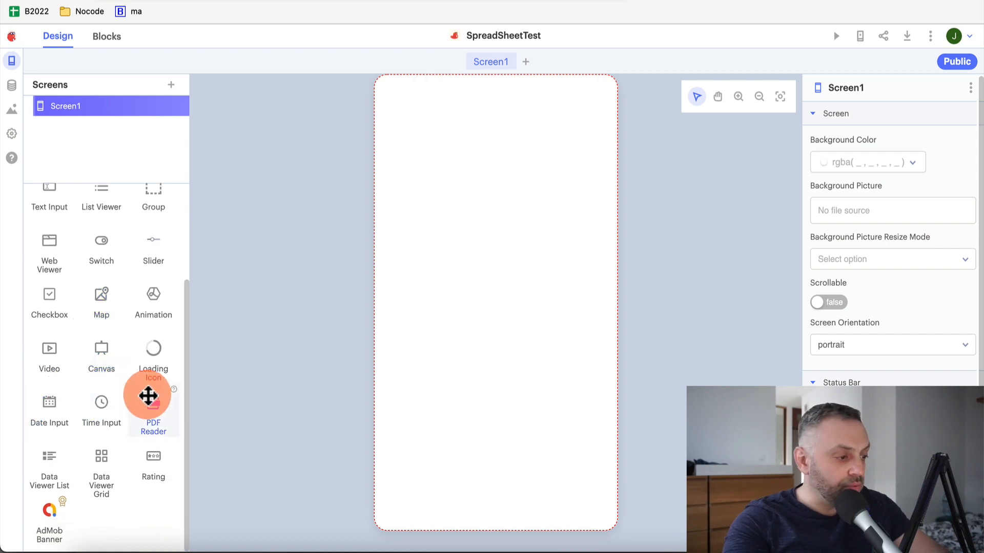
Drag a Data Viewer List onto Screen1 and enlarge it
{"action": "scroll", "coordinate": [125, 301], "scroll_direction": "up", "scroll_amount": 4}
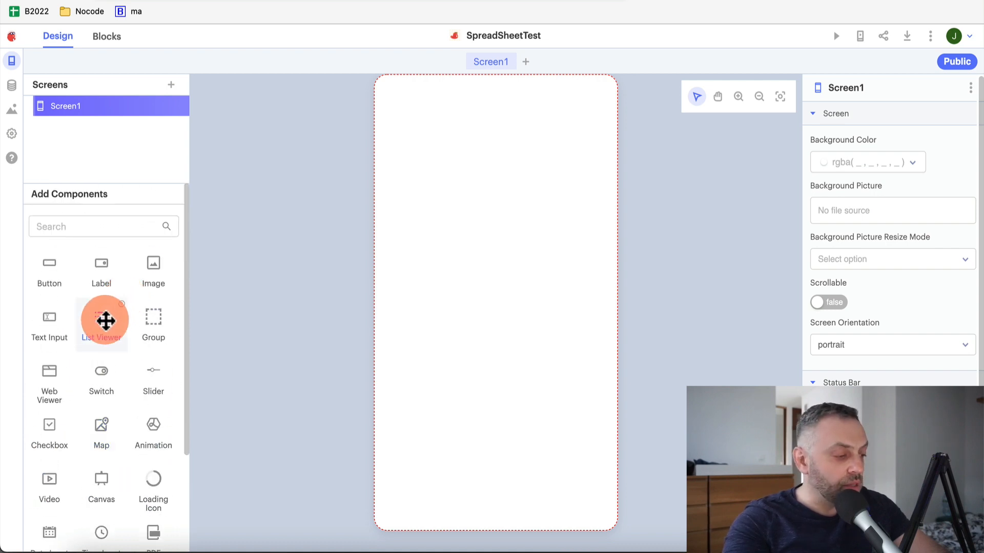
{"action": "scroll", "coordinate": [103, 321], "scroll_direction": "down", "scroll_amount": 4}
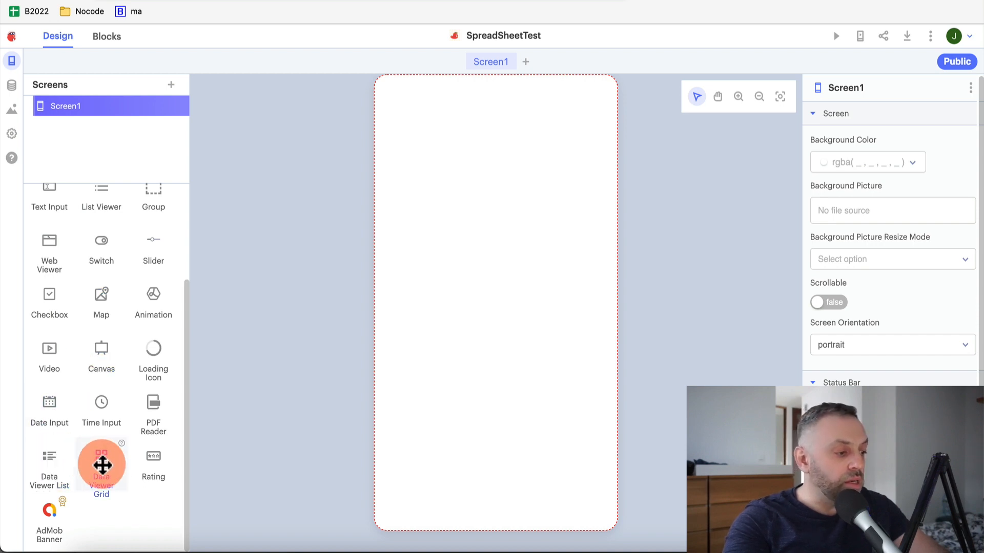
{"action": "left_click_drag", "start_coordinate": [104, 430], "coordinate": [451, 171]}
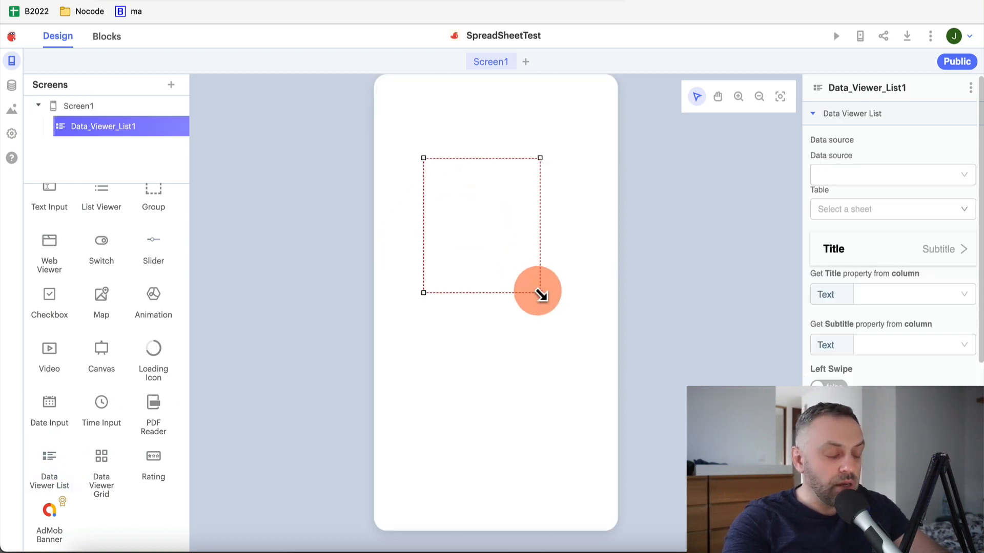
{"action": "left_click_drag", "start_coordinate": [540, 291], "coordinate": [619, 328]}
{"action": "left_click_drag", "start_coordinate": [542, 230], "coordinate": [519, 215]}
Bind the list to Travel's Sheet1, with Country as row title and Capital as subtitle
{"action": "left_click", "coordinate": [866, 176]}
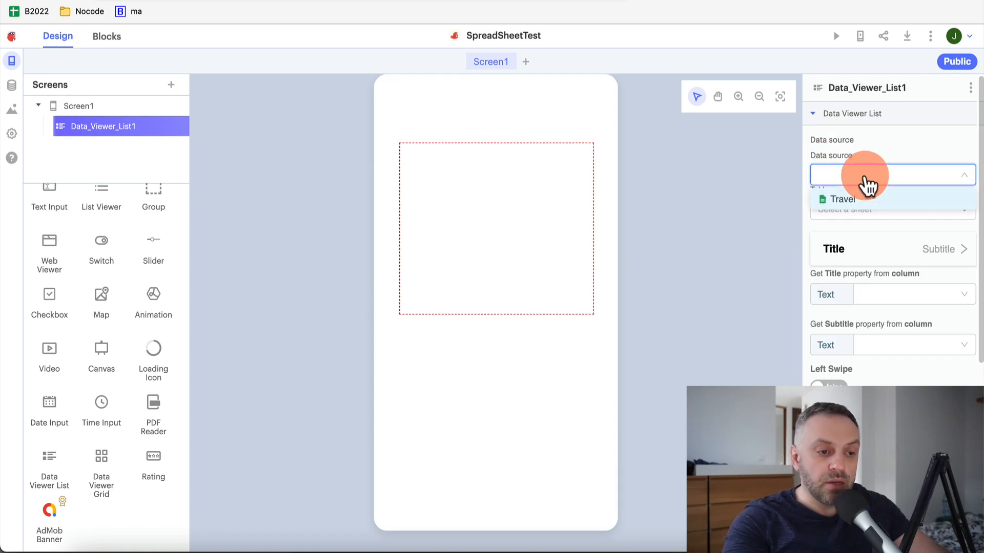
{"action": "left_click", "coordinate": [864, 201]}
{"action": "left_click", "coordinate": [883, 236]}
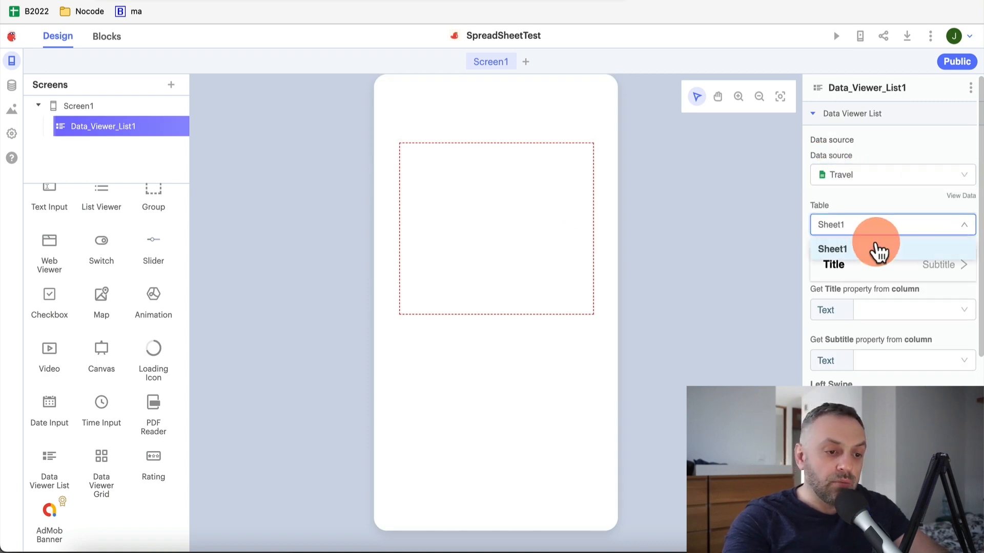
{"action": "left_click", "coordinate": [845, 270]}
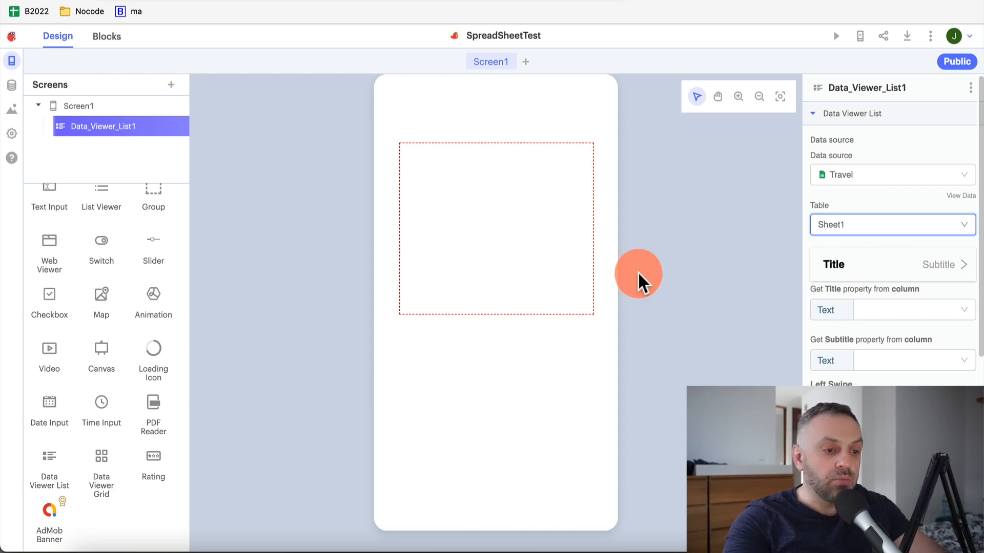
{"action": "left_click_drag", "start_coordinate": [523, 229], "coordinate": [530, 210]}
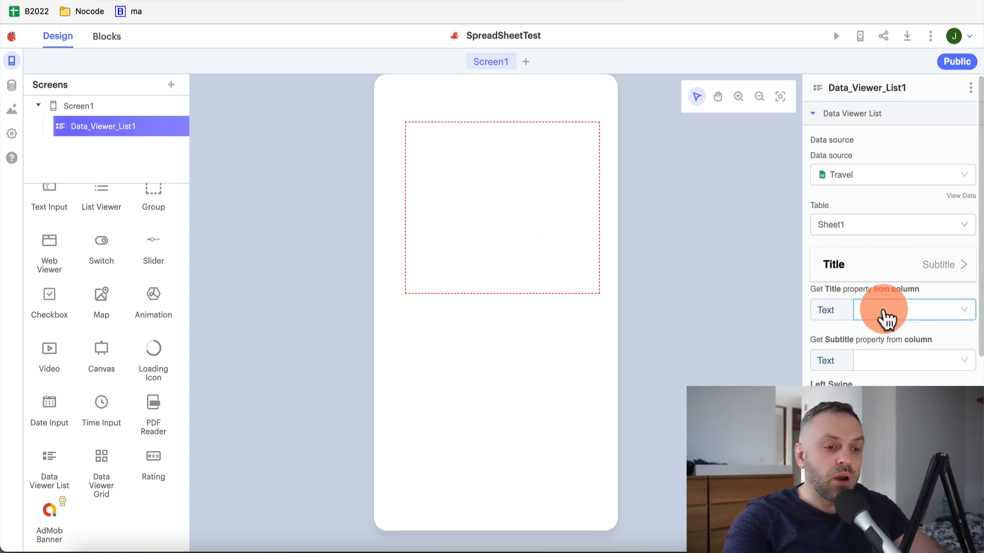
{"action": "left_click", "coordinate": [884, 313]}
{"action": "left_click", "coordinate": [894, 341]}
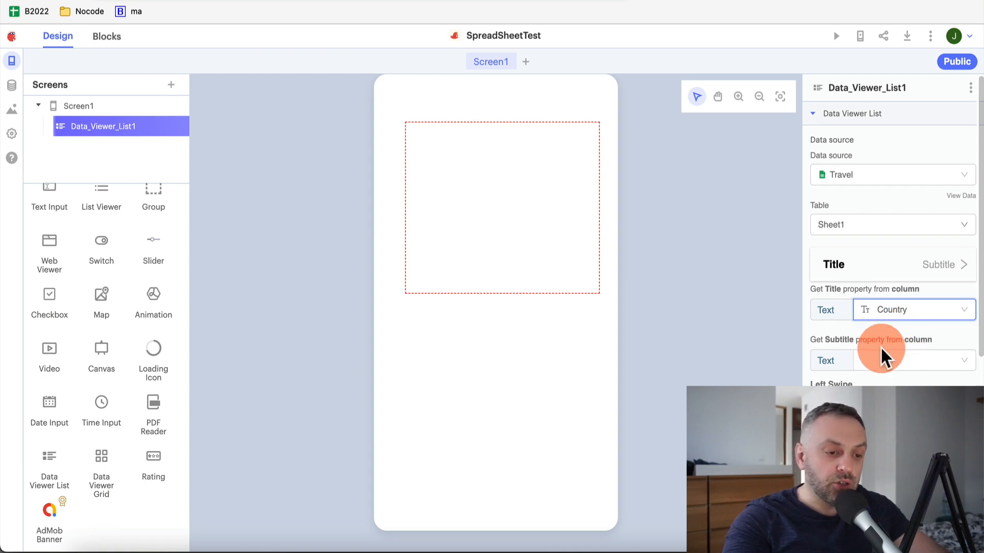
{"action": "left_click", "coordinate": [883, 364]}
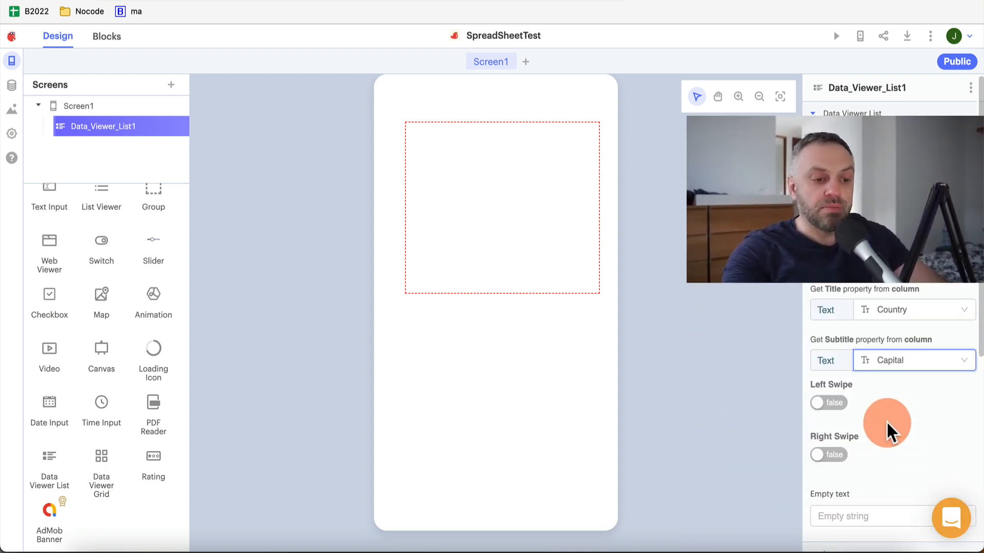
{"action": "scroll", "coordinate": [886, 430], "scroll_direction": "down", "scroll_amount": 5}
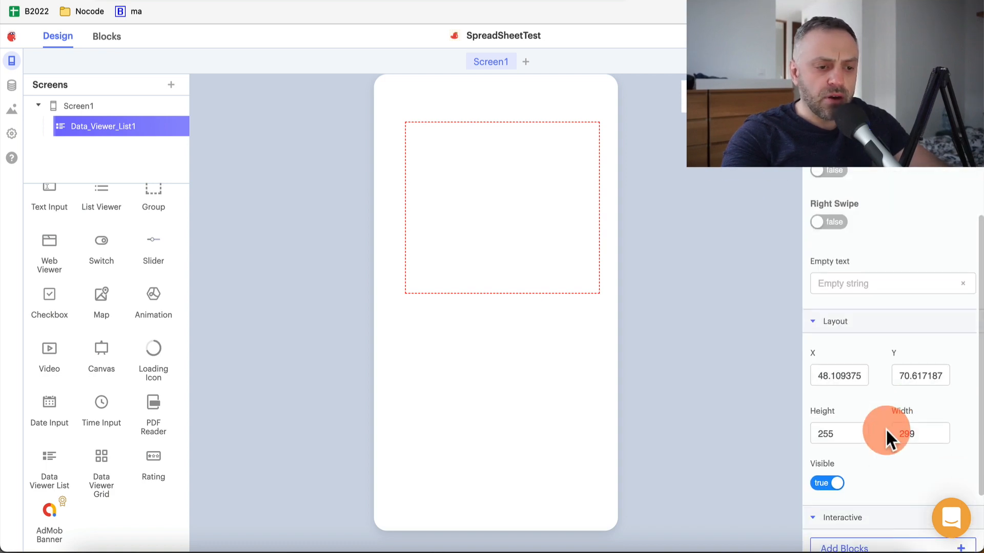
{"action": "scroll", "coordinate": [886, 429], "scroll_direction": "up", "scroll_amount": 5}
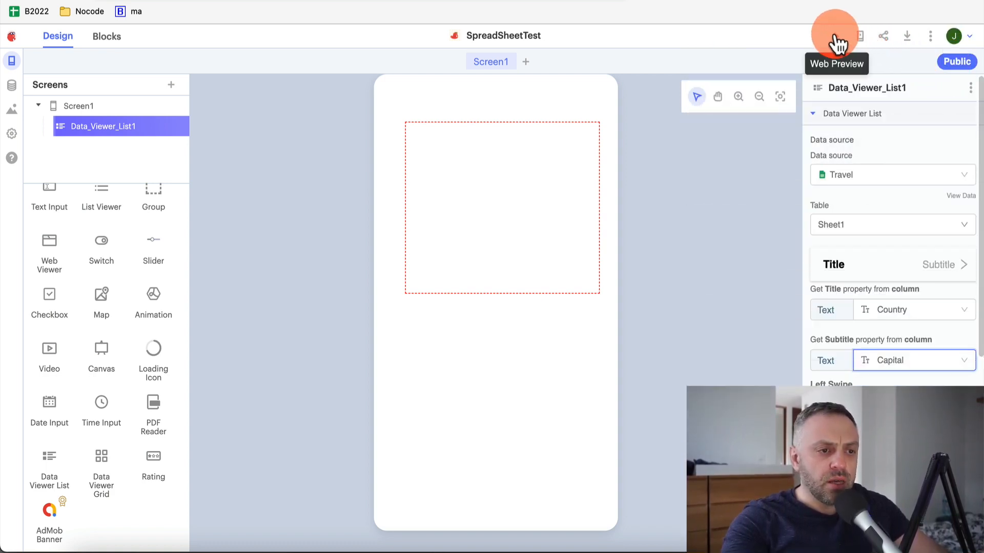
Preview the app, refresh it to see France through Germany with capitals, then close the preview
{"action": "left_click", "coordinate": [837, 39]}
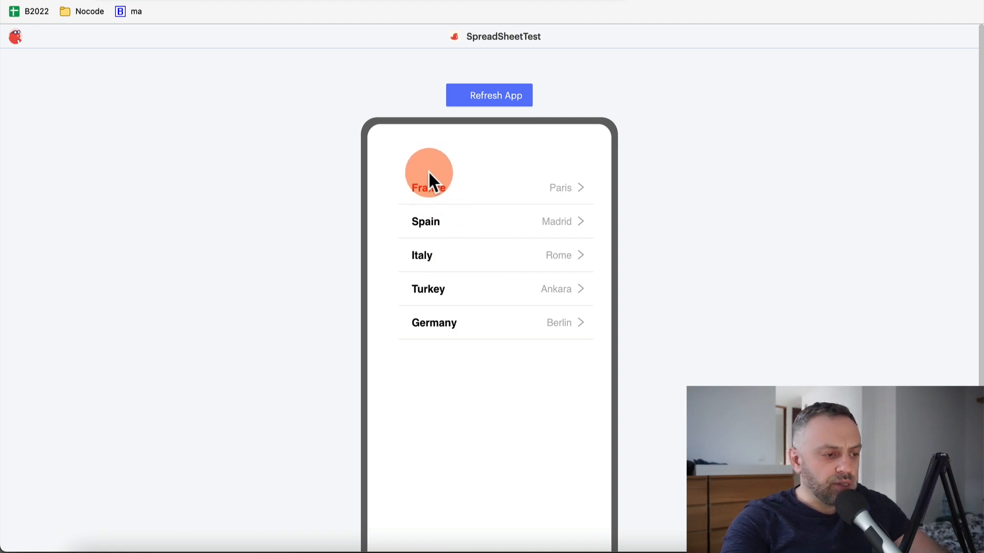
{"action": "left_click", "coordinate": [496, 102]}
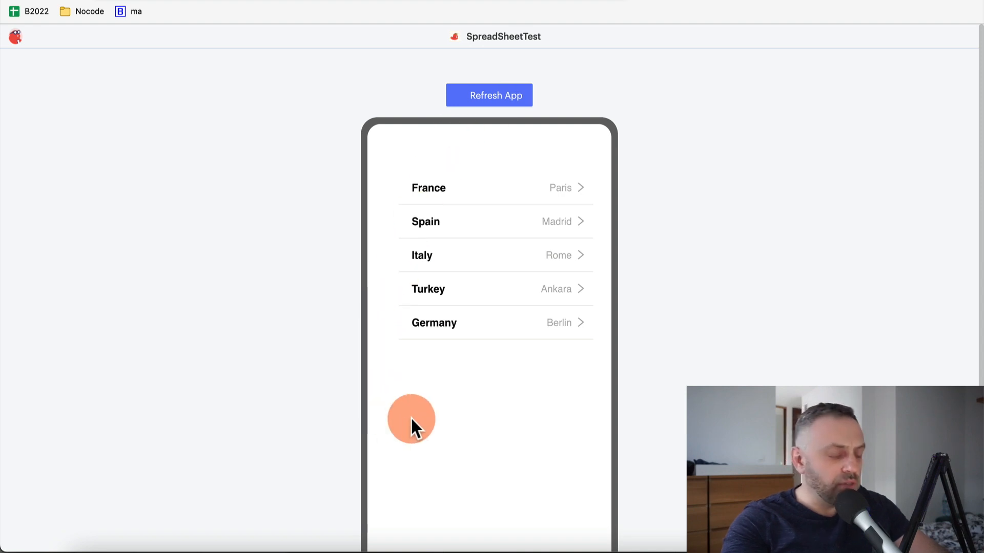
{"action": "key", "text": "super+w"}
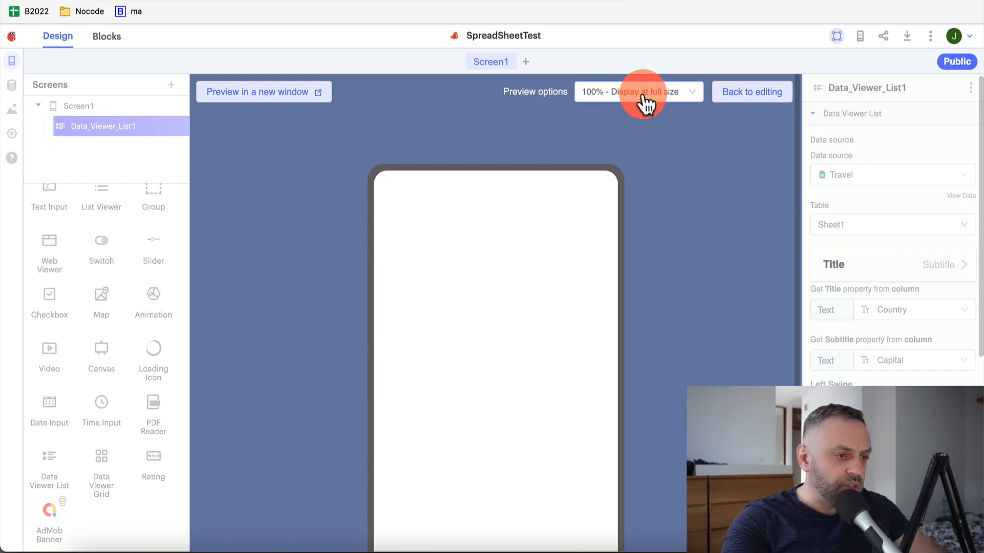
Back in the editor, try the image, title and subtitle row layout for the list
{"action": "left_click", "coordinate": [748, 95]}
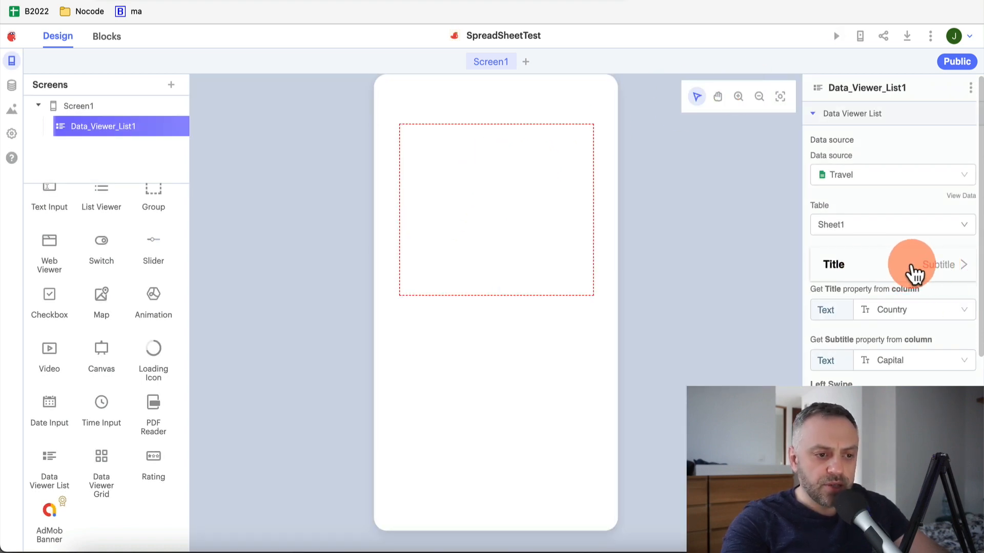
{"action": "left_click", "coordinate": [959, 267]}
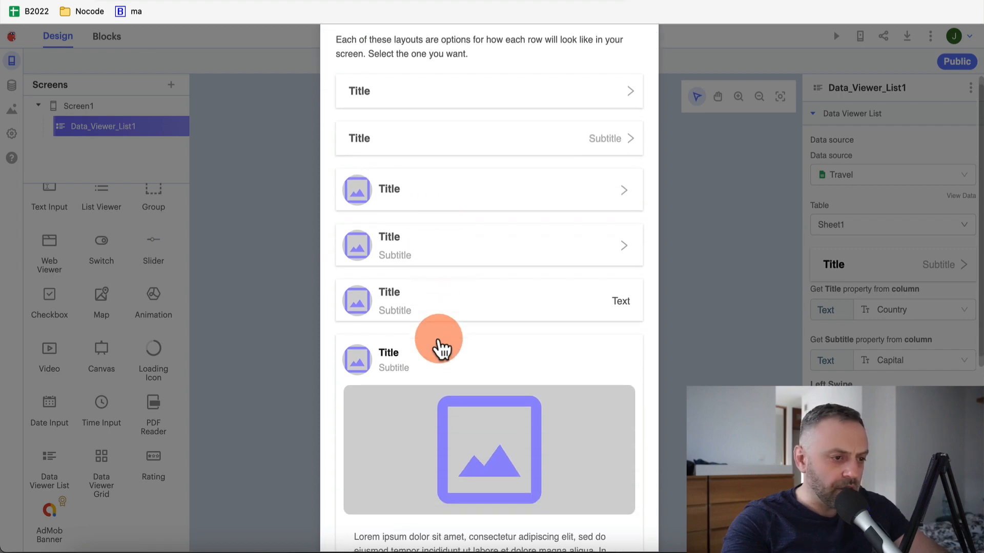
{"action": "scroll", "coordinate": [426, 162], "scroll_direction": "down", "scroll_amount": 5}
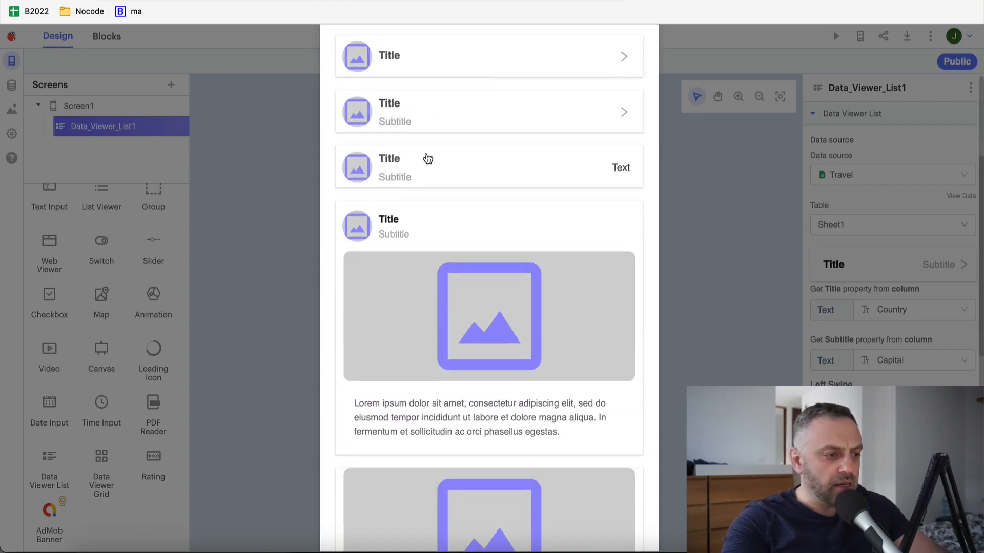
{"action": "scroll", "coordinate": [404, 292], "scroll_direction": "up", "scroll_amount": 6}
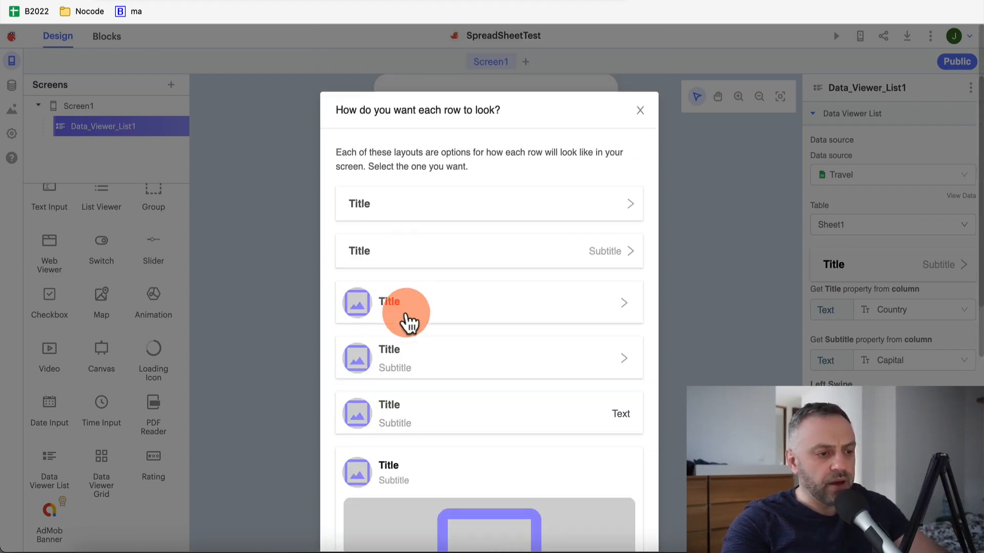
{"action": "left_click", "coordinate": [408, 428]}
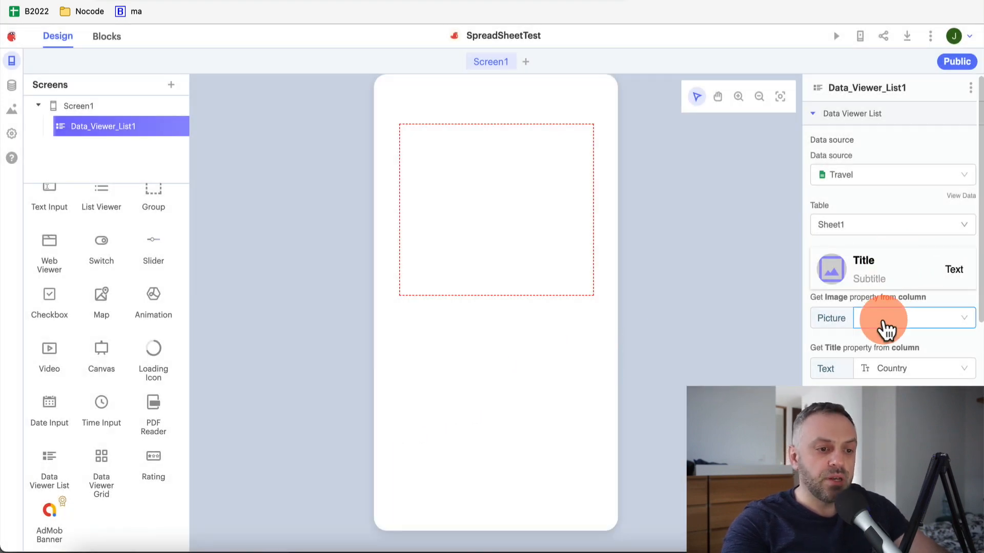
{"action": "left_click", "coordinate": [892, 323]}
{"action": "left_click", "coordinate": [890, 326]}
Restore the plain Title/Subtitle row layout and reopen the web preview
{"action": "left_click", "coordinate": [889, 281]}
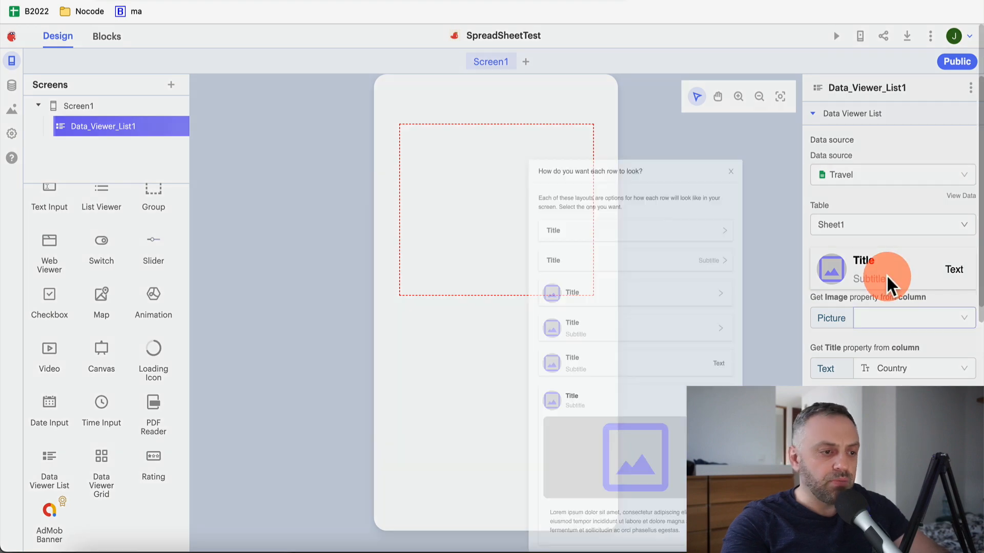
{"action": "left_click", "coordinate": [408, 259]}
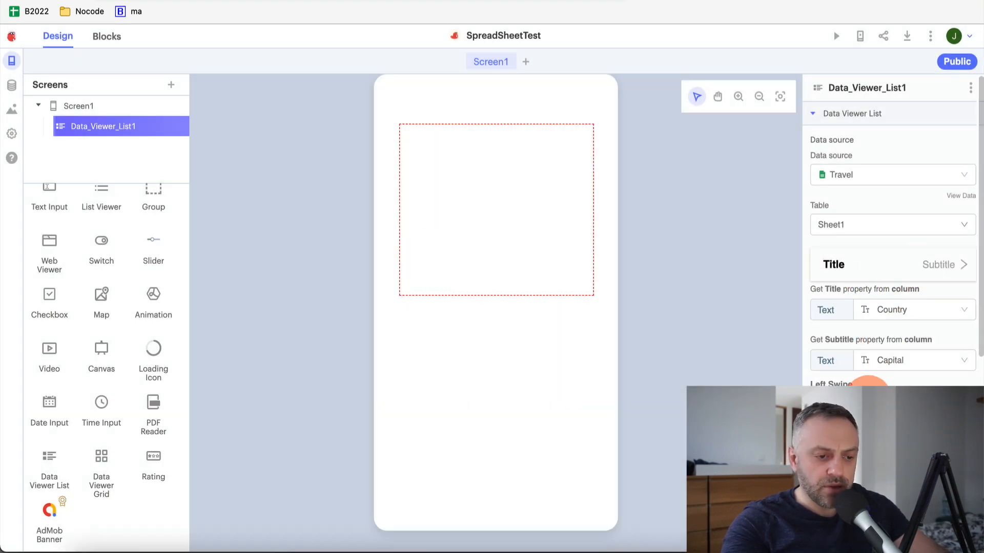
{"action": "scroll", "coordinate": [881, 359], "scroll_direction": "down", "scroll_amount": 5}
{"action": "scroll", "coordinate": [850, 307], "scroll_direction": "up", "scroll_amount": 5}
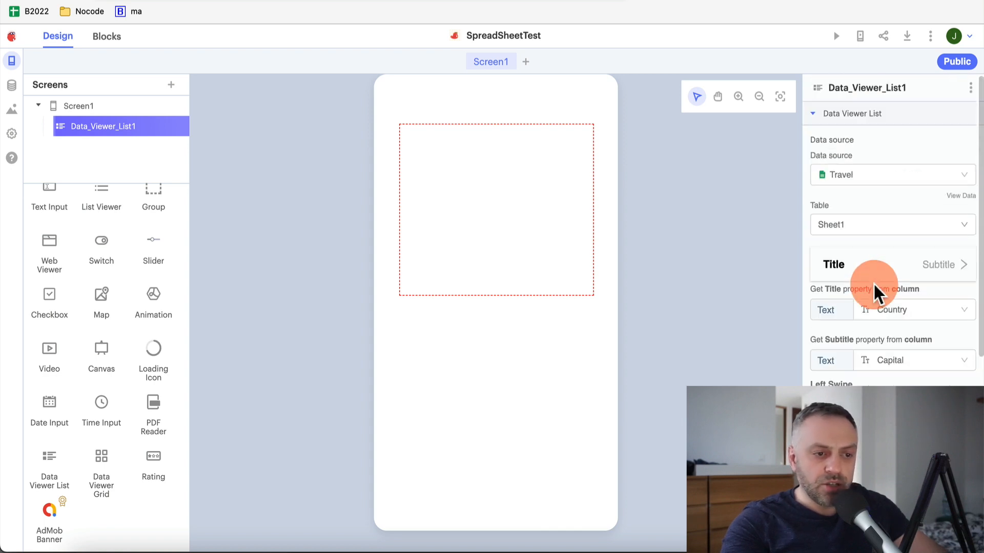
{"action": "scroll", "coordinate": [854, 225], "scroll_direction": "down", "scroll_amount": 5}
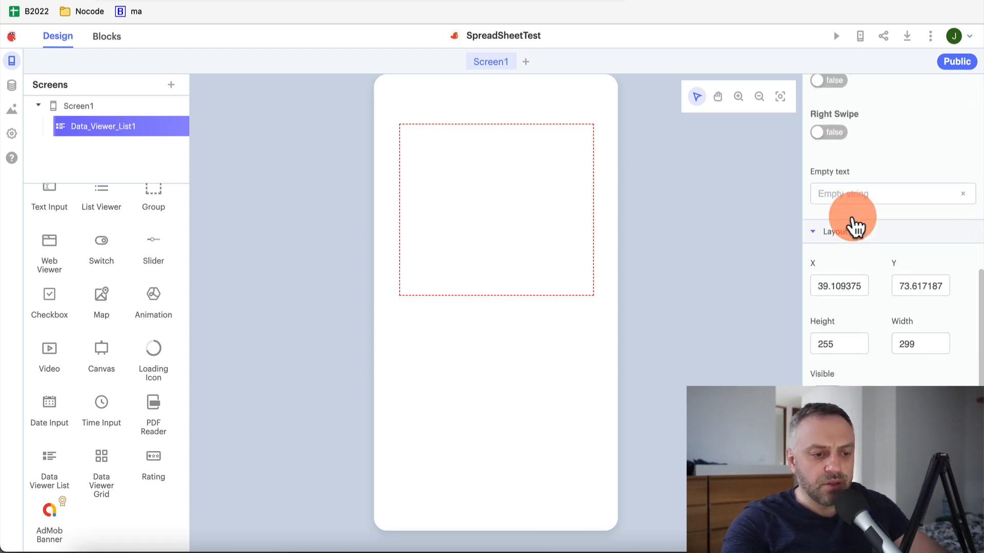
{"action": "scroll", "coordinate": [960, 208], "scroll_direction": "up", "scroll_amount": 5}
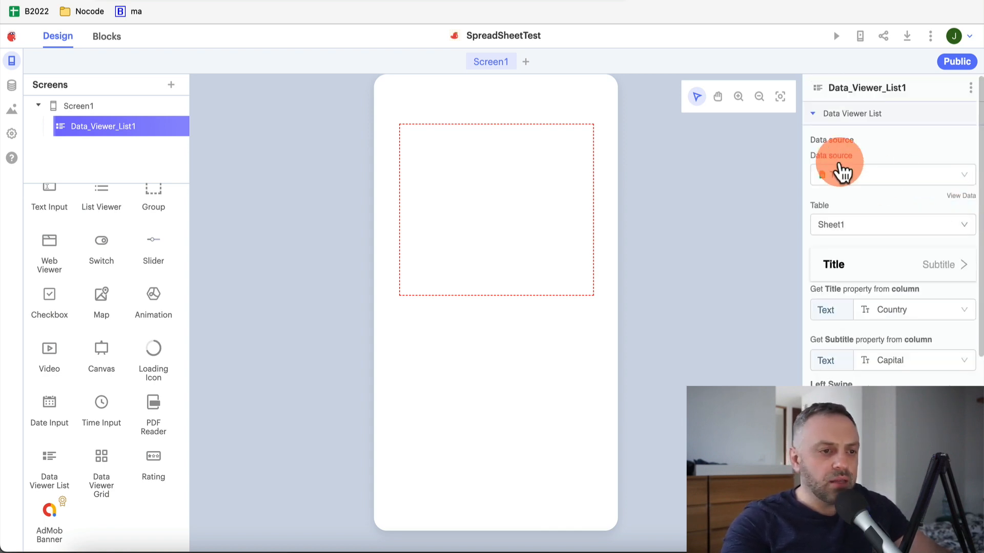
{"action": "left_click", "coordinate": [836, 37]}
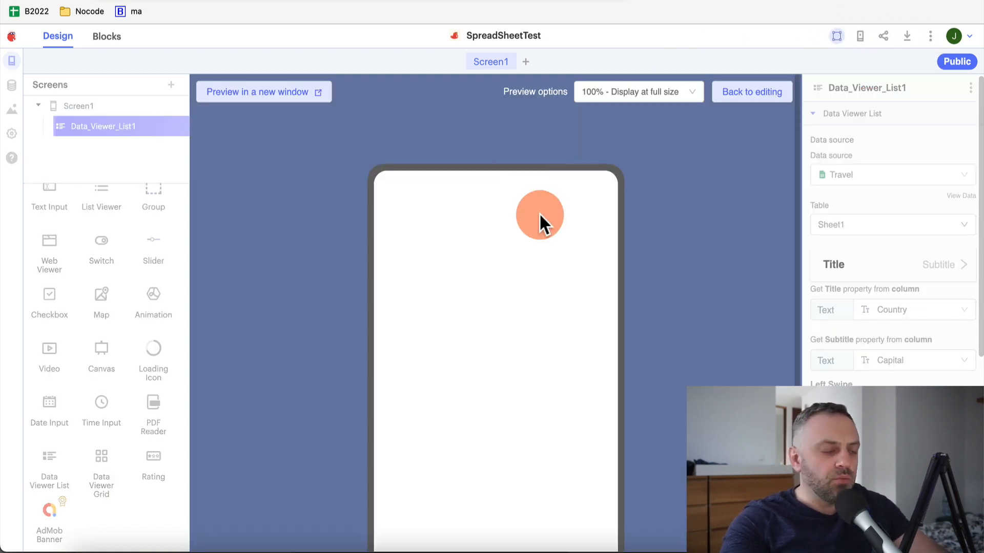
Open the Thunkable app preview in a separate browser window
{"action": "left_click", "coordinate": [283, 94]}
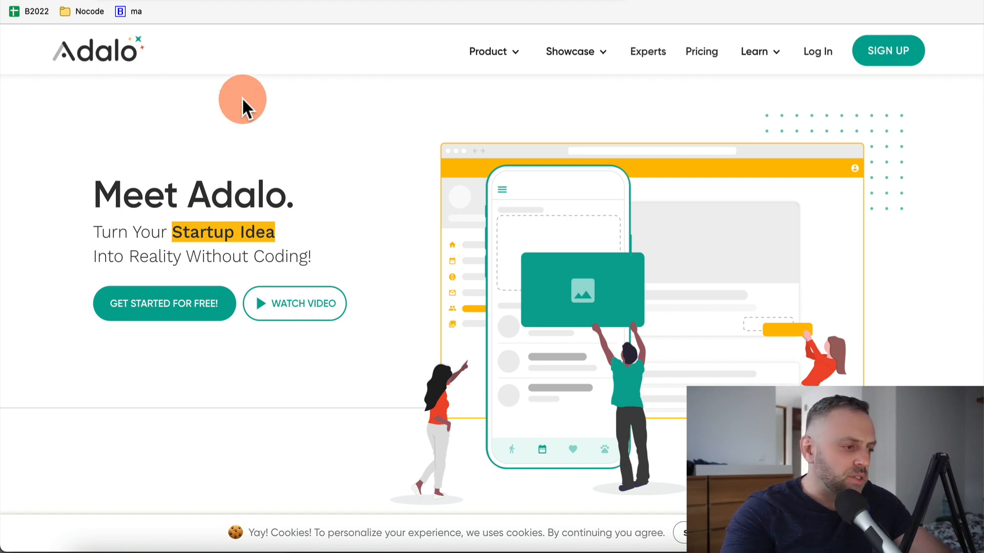
Create a Native Mobile App from the Blank template named SpreadSheetTest, keeping the default colours
{"action": "mouse_move", "coordinate": [730, 71]}
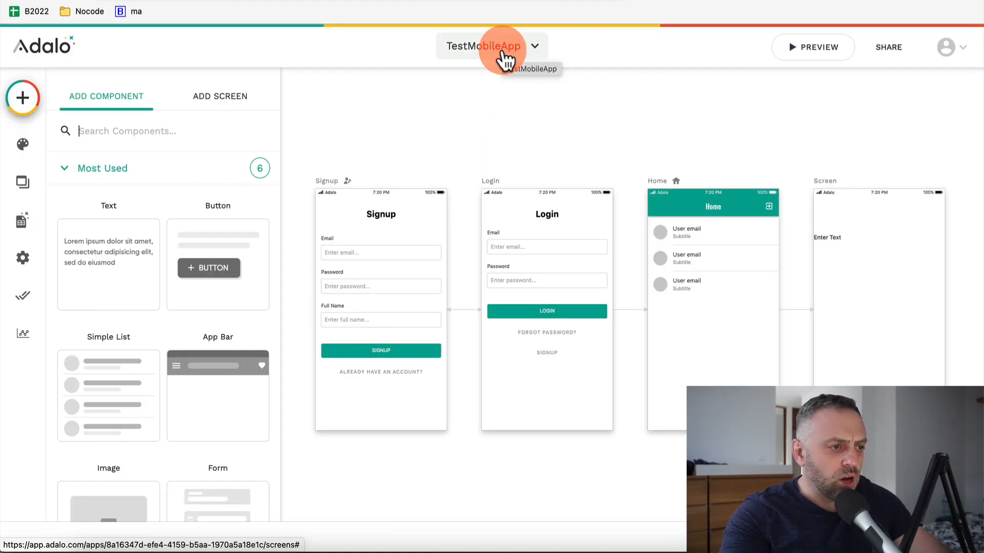
{"action": "left_click", "coordinate": [502, 54]}
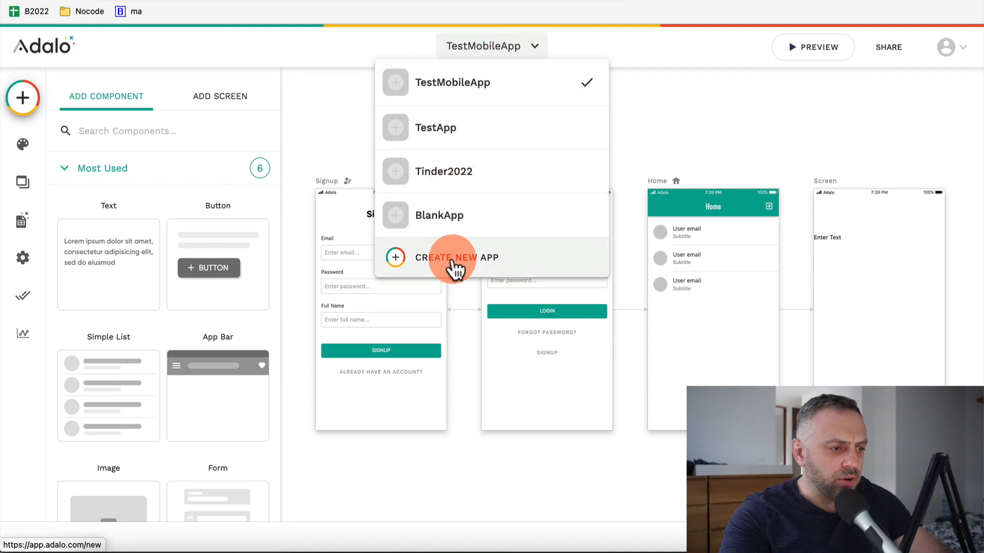
{"action": "left_click", "coordinate": [454, 257]}
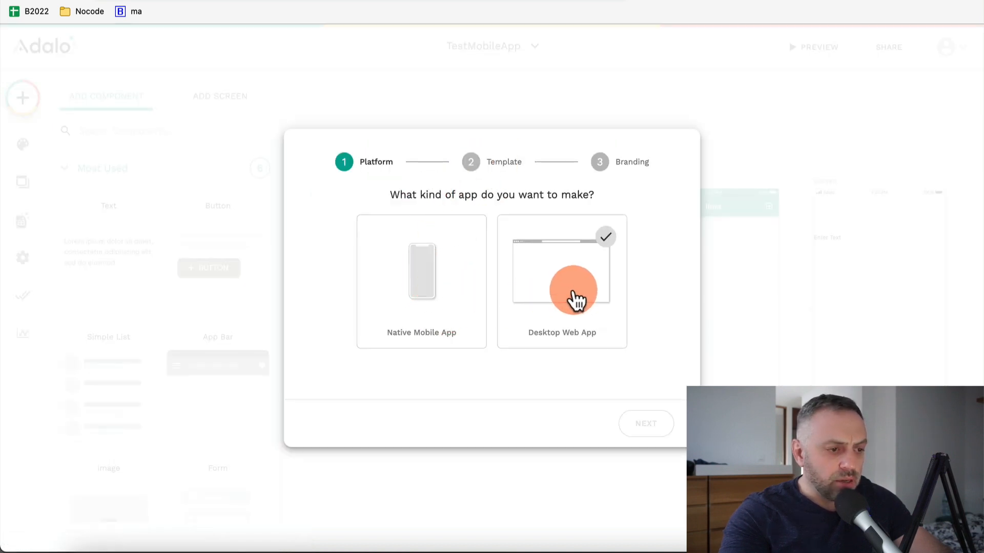
{"action": "left_click", "coordinate": [434, 272]}
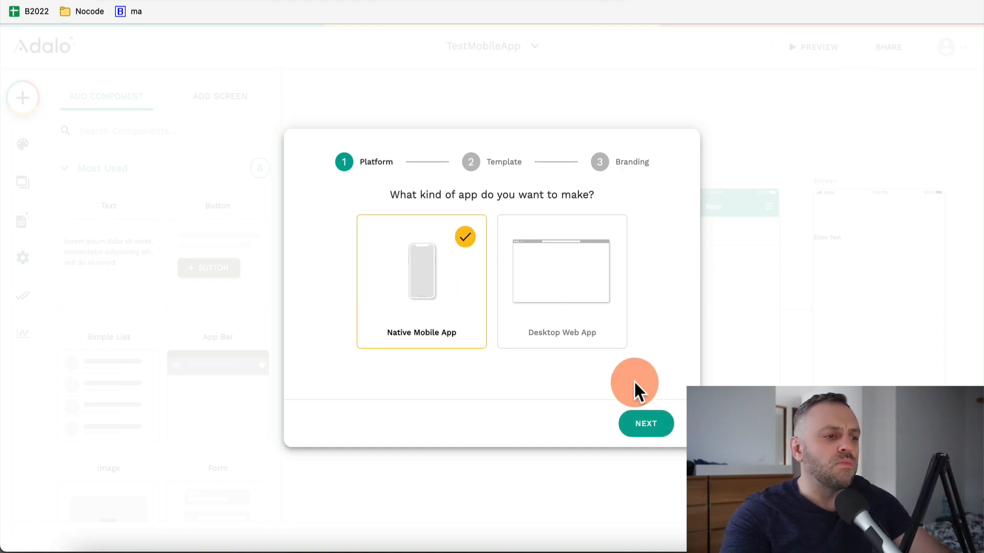
{"action": "left_click", "coordinate": [646, 425]}
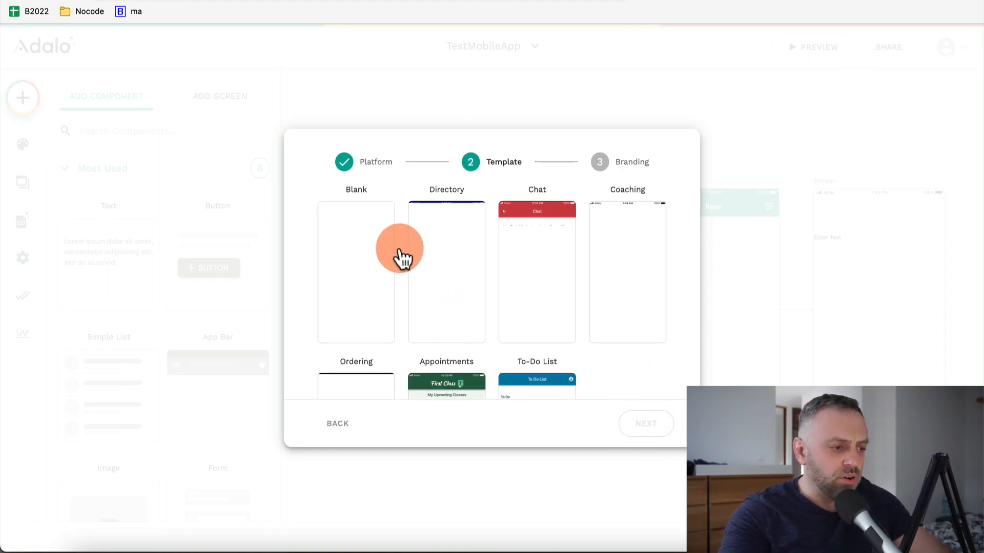
{"action": "left_click", "coordinate": [362, 264]}
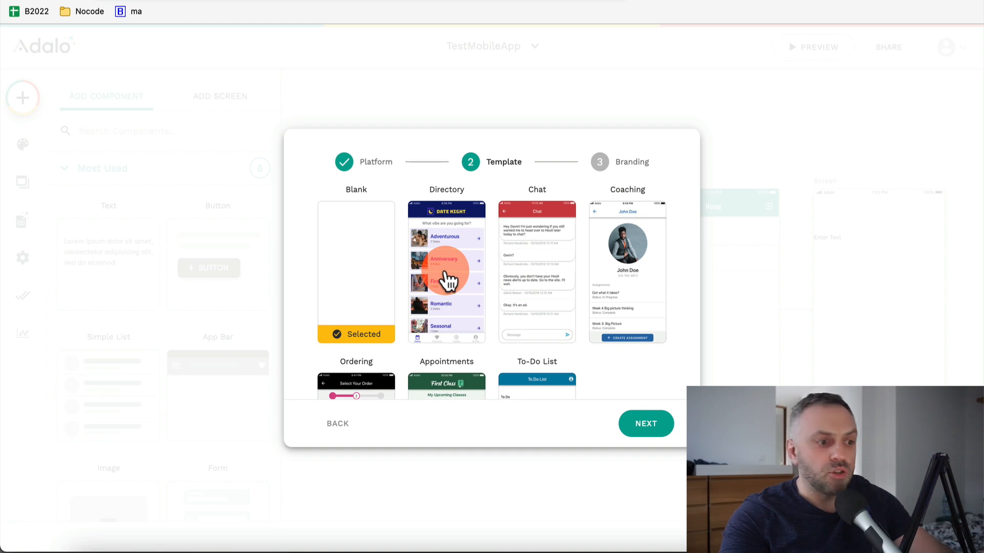
{"action": "left_click", "coordinate": [648, 425]}
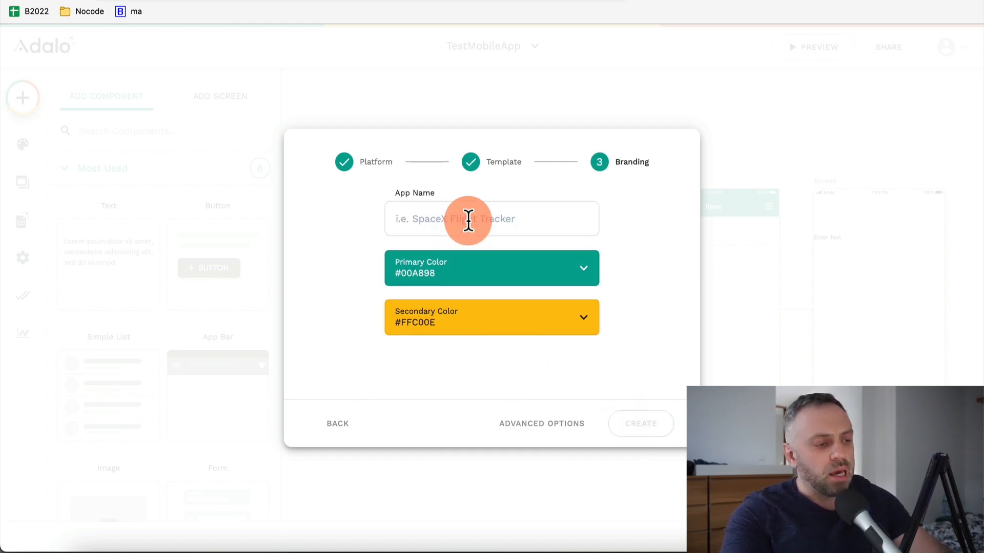
{"action": "left_click", "coordinate": [468, 220]}
{"action": "type", "text": "Sp"}
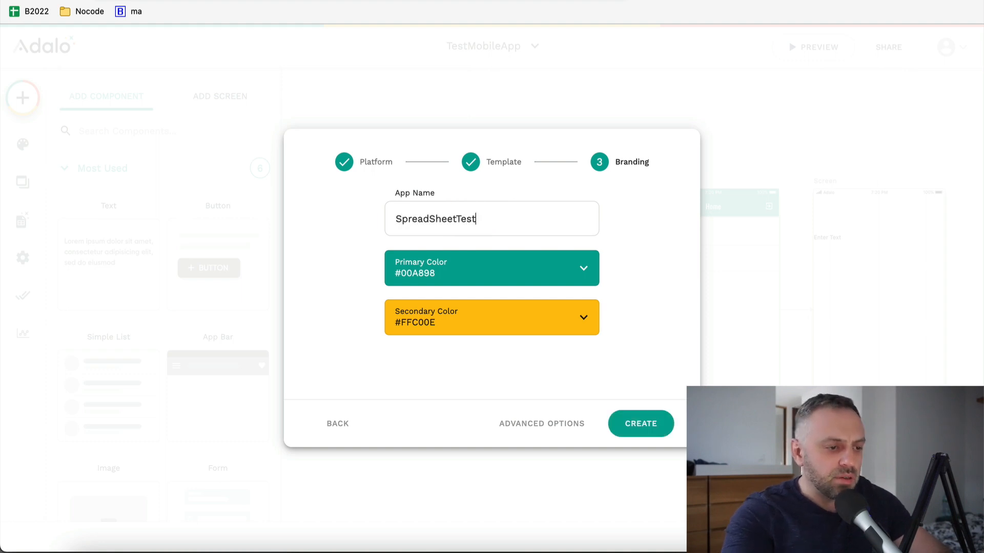
{"action": "type", "text": "readSheetTest"}
{"action": "left_click", "coordinate": [645, 410]}
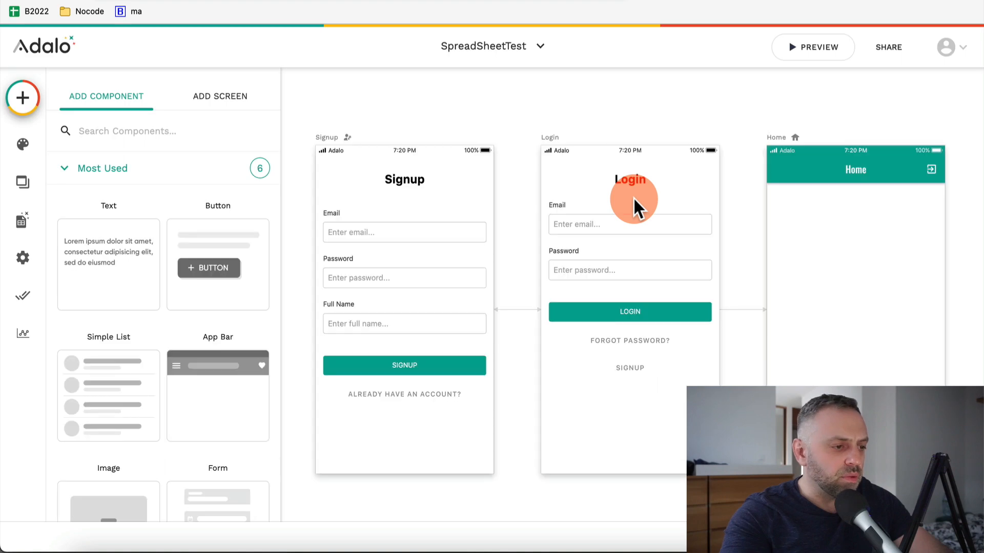
Delete the Signup and Login screens, leaving only Home on the canvas
{"action": "left_click", "coordinate": [335, 143]}
{"action": "left_click", "coordinate": [558, 139]}
{"action": "left_click", "coordinate": [344, 137]}
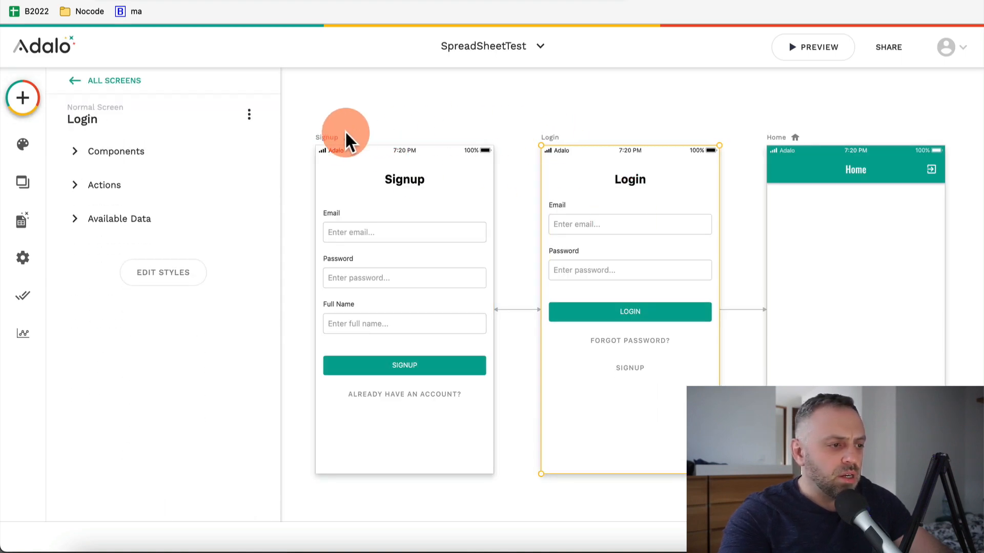
{"action": "key", "text": "Delete"}
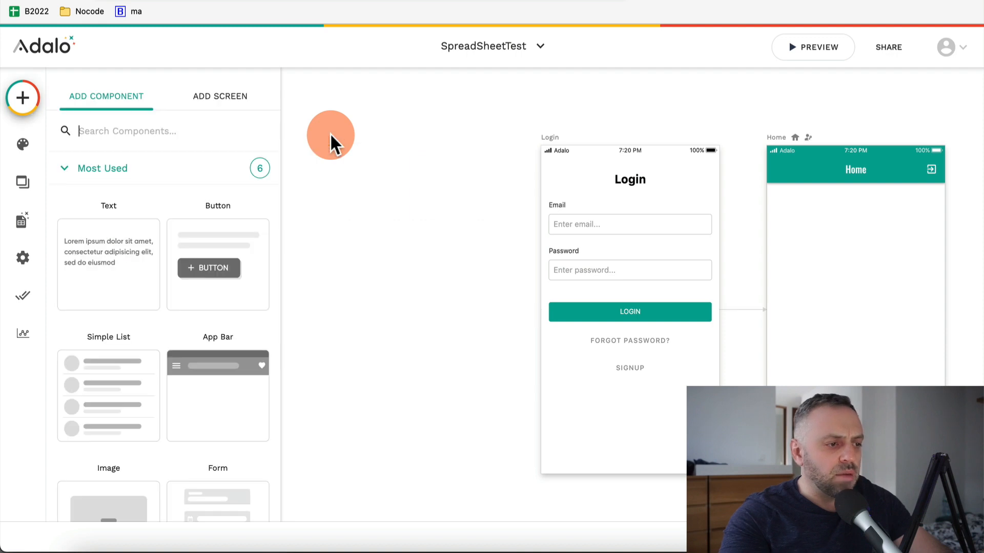
{"action": "left_click", "coordinate": [560, 146]}
{"action": "key", "text": "Delete"}
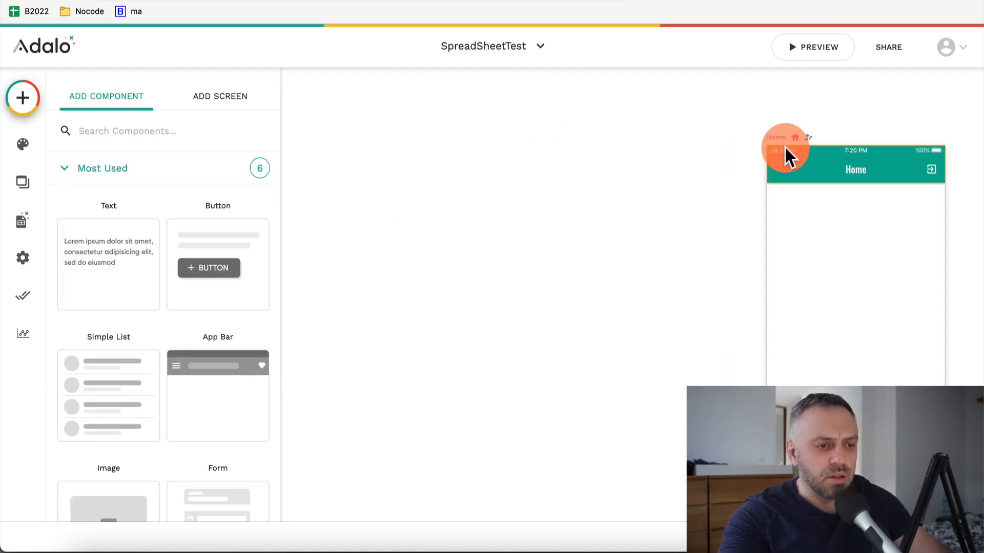
{"action": "left_click_drag", "start_coordinate": [785, 149], "coordinate": [534, 125]}
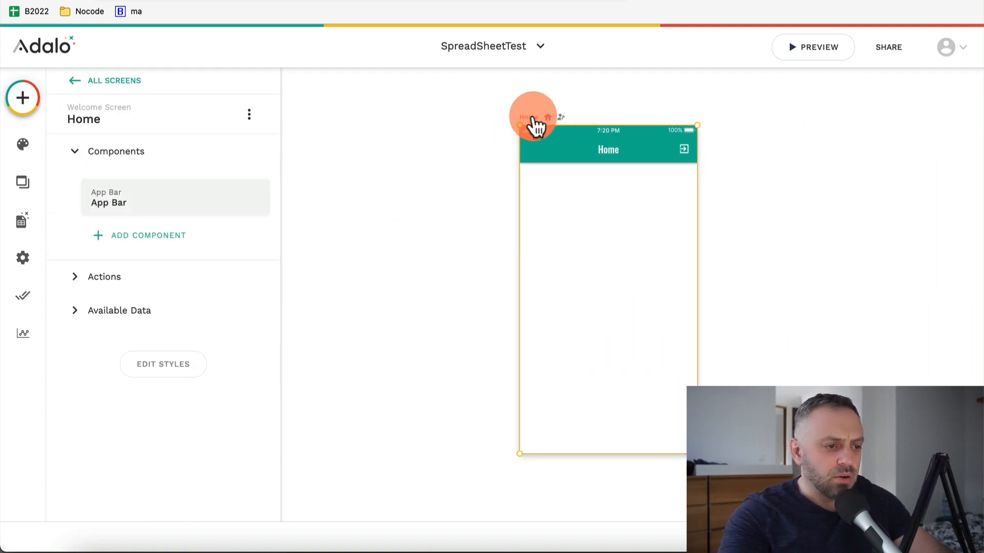
{"action": "left_click", "coordinate": [397, 254]}
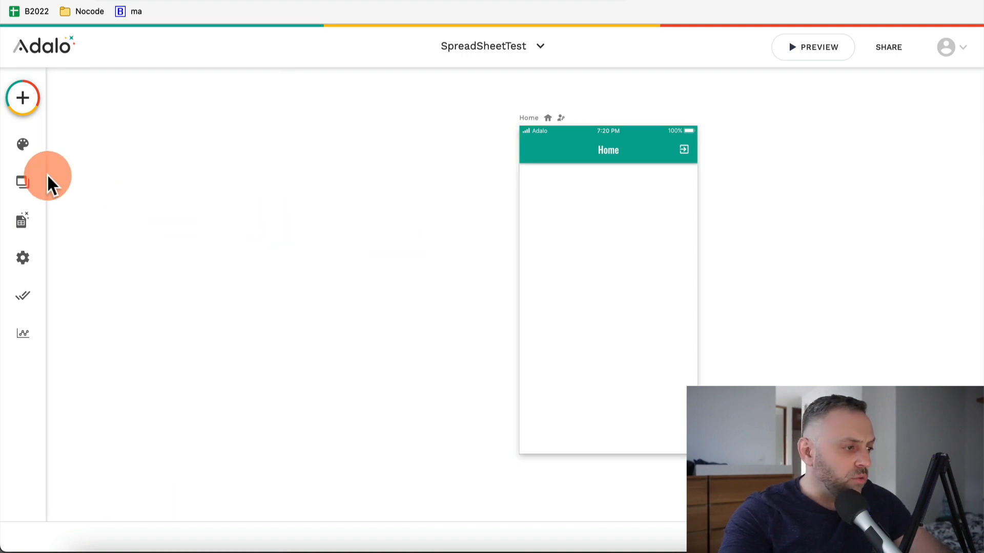
Place a Simple List on the Home screen and open the Database panel
{"action": "left_click", "coordinate": [26, 107]}
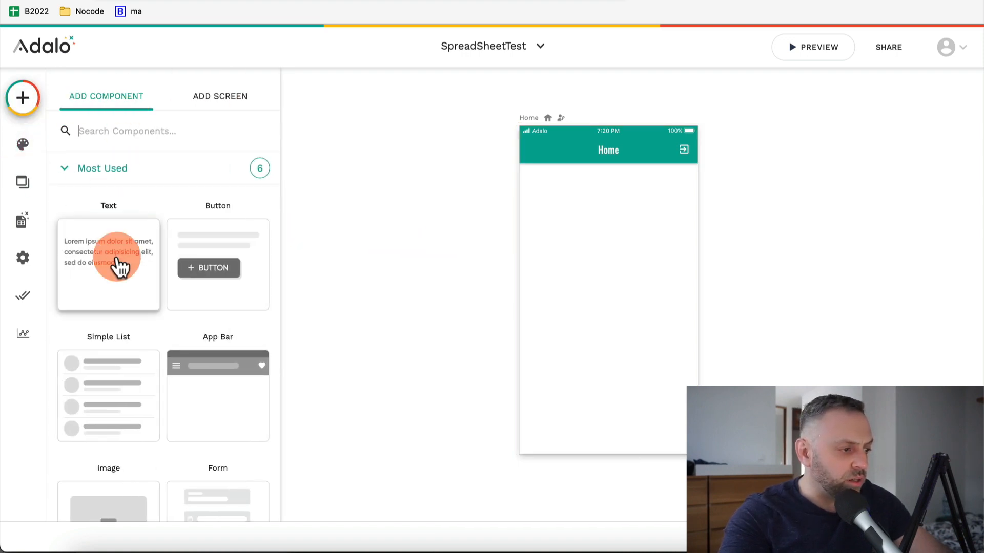
{"action": "left_click", "coordinate": [146, 387]}
{"action": "left_click_drag", "start_coordinate": [142, 385], "coordinate": [614, 236]}
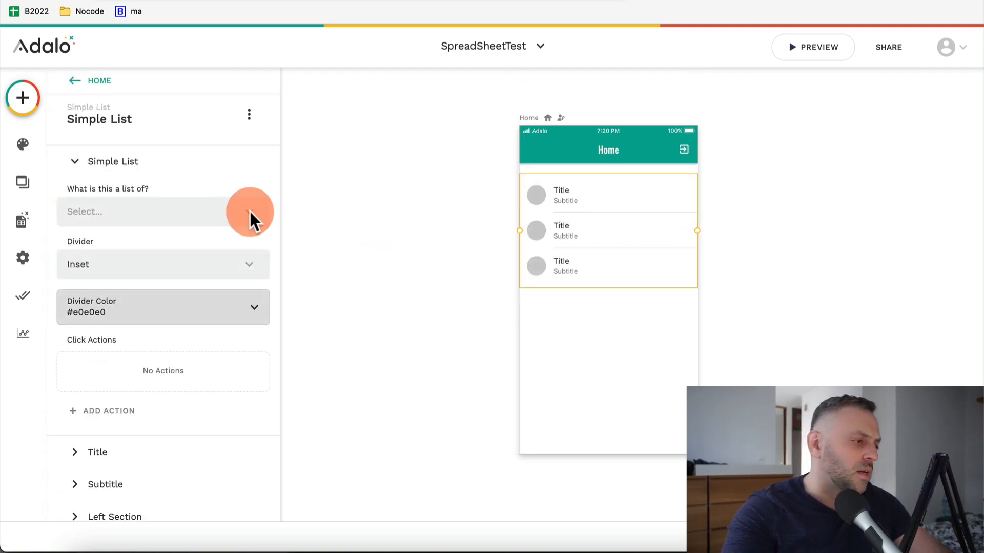
{"action": "left_click", "coordinate": [22, 224]}
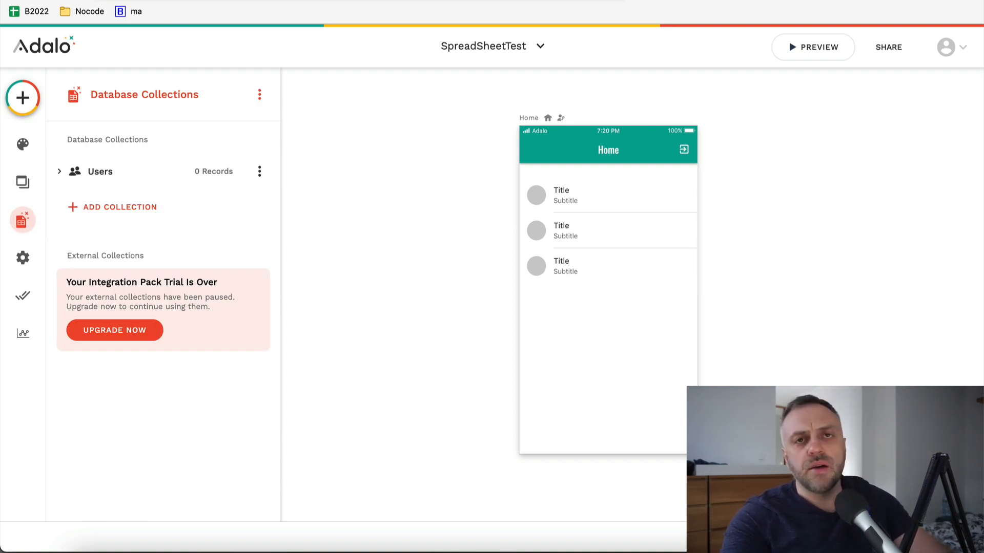
In the Travel Google Sheet, show the File > Download format options
{"action": "left_click", "coordinate": [32, 11]}
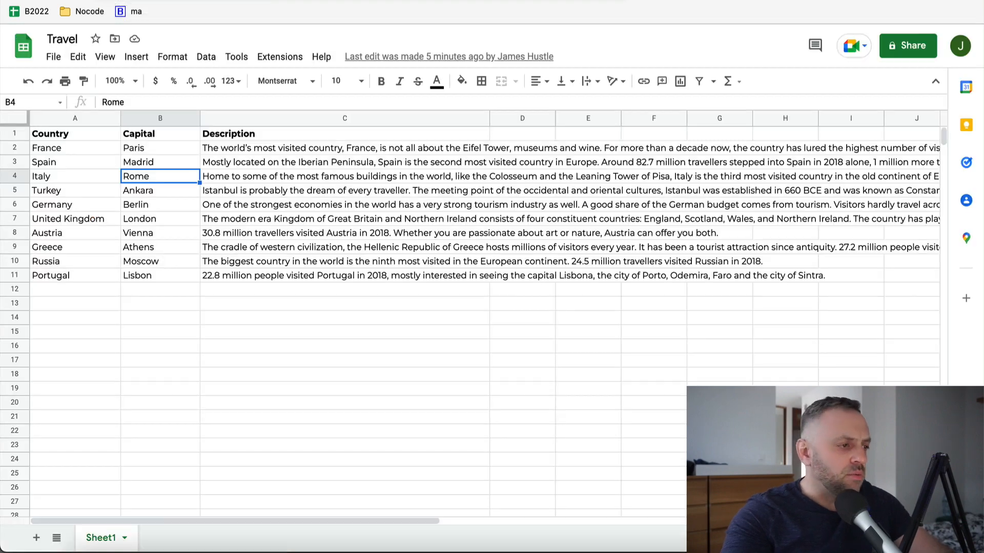
{"action": "left_click", "coordinate": [53, 56]}
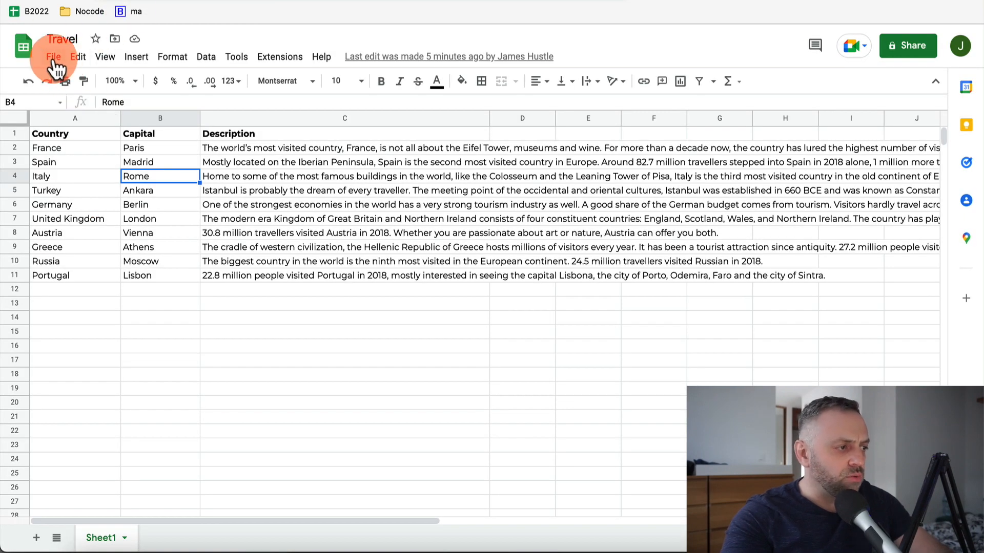
{"action": "left_click", "coordinate": [101, 222]}
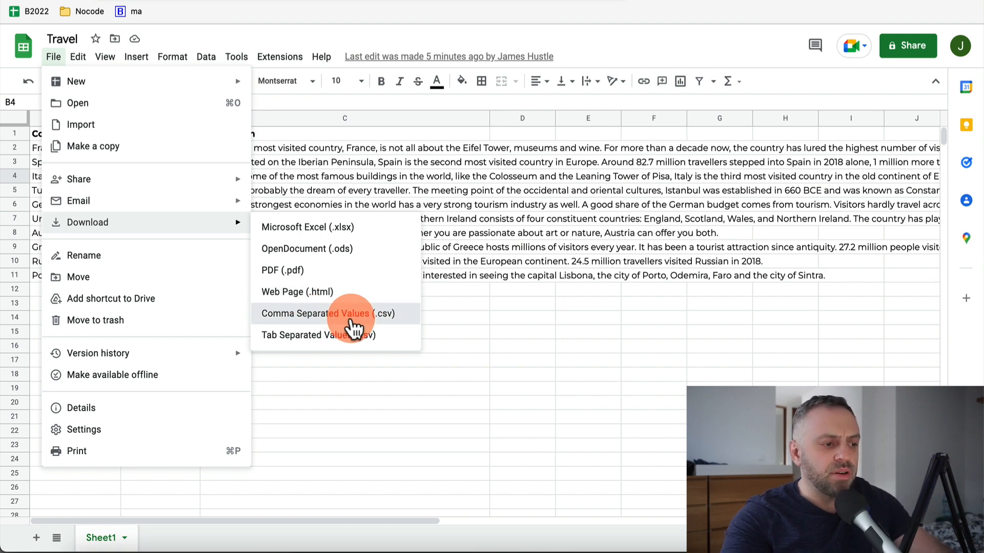
Download the Travel sheet as a Comma Separated Values (.csv) file
{"action": "left_click", "coordinate": [351, 313]}
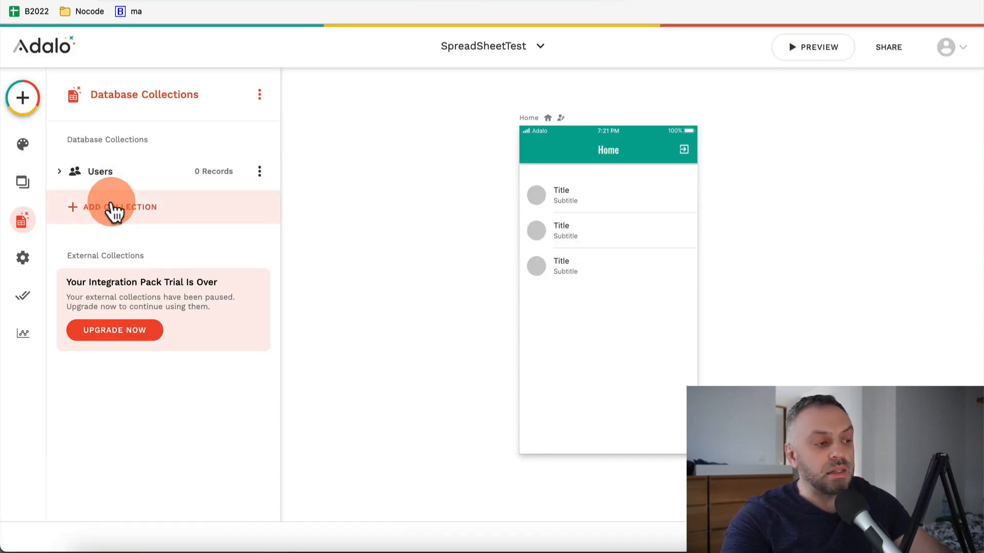
Create a Travel collection and give it a Capital text property
{"action": "left_click", "coordinate": [114, 210]}
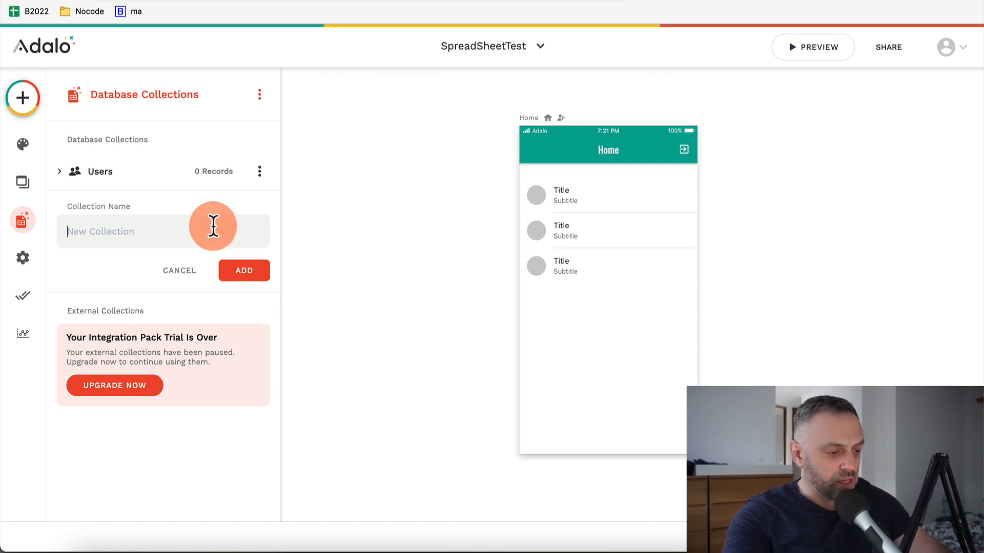
{"action": "left_click", "coordinate": [213, 226]}
{"action": "type", "text": "Travel"}
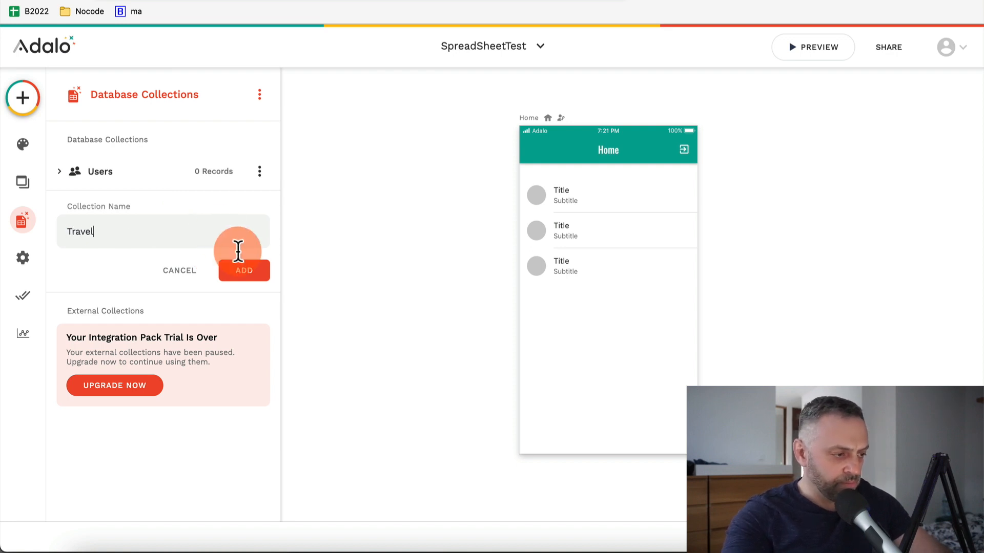
{"action": "left_click", "coordinate": [251, 274]}
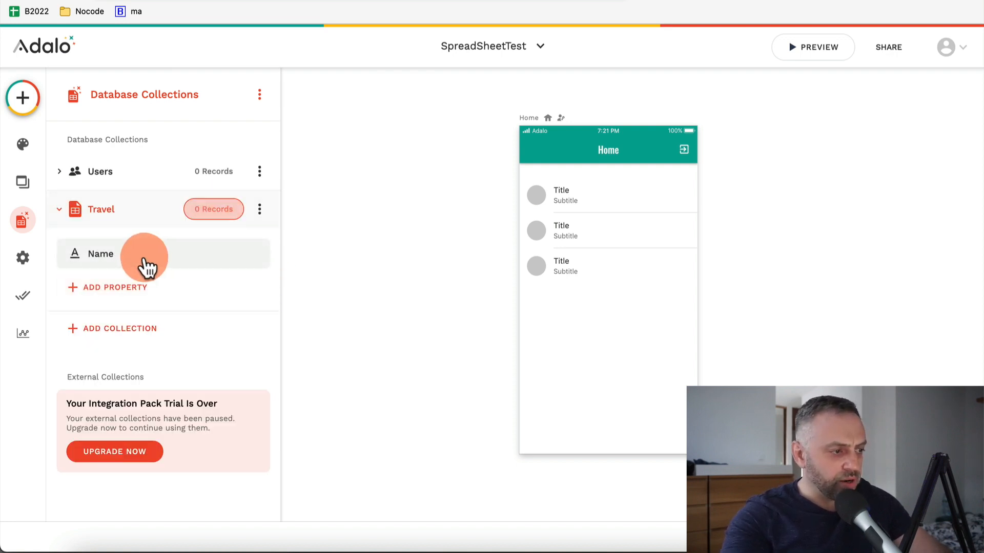
{"action": "left_click", "coordinate": [130, 286]}
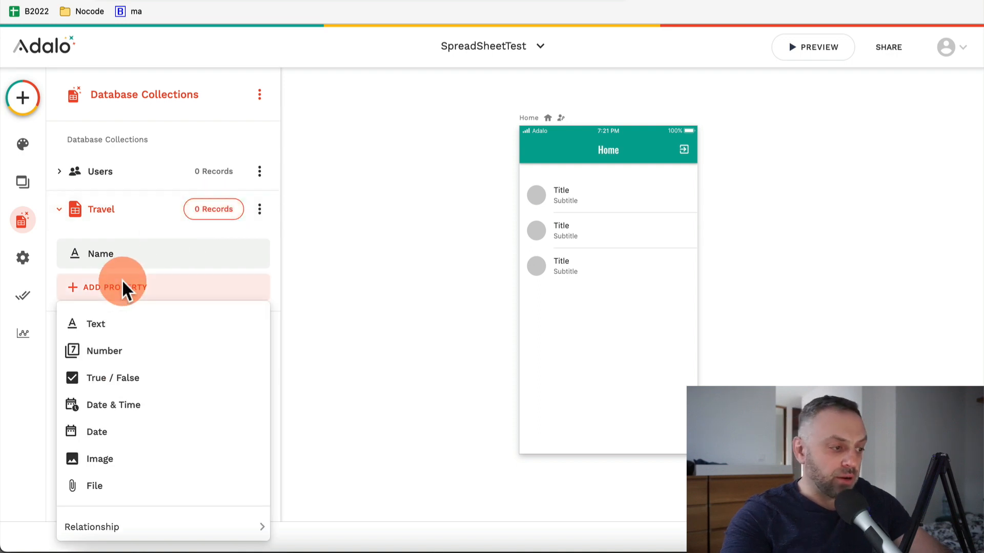
{"action": "left_click", "coordinate": [125, 330]}
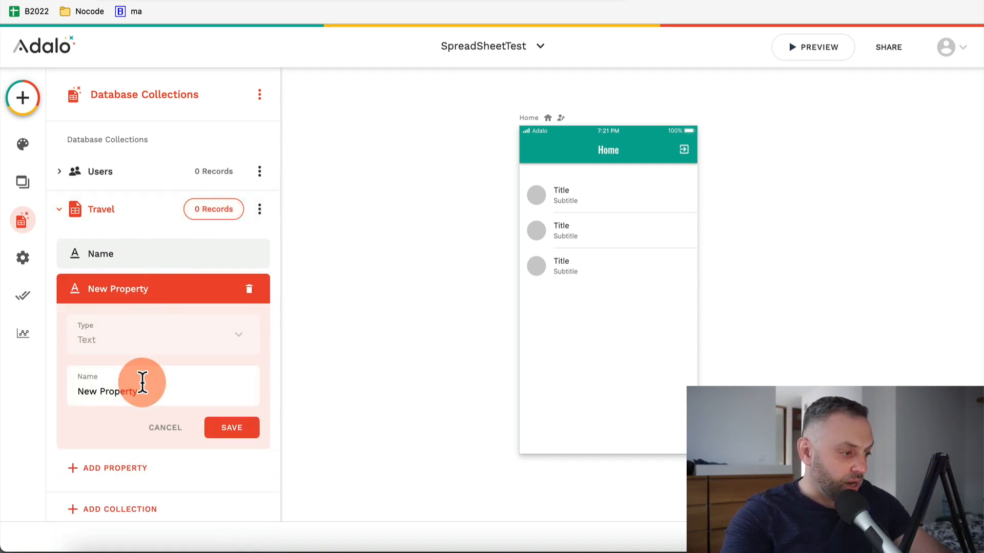
{"action": "left_click", "coordinate": [152, 391]}
{"action": "type", "text": "Ca"}
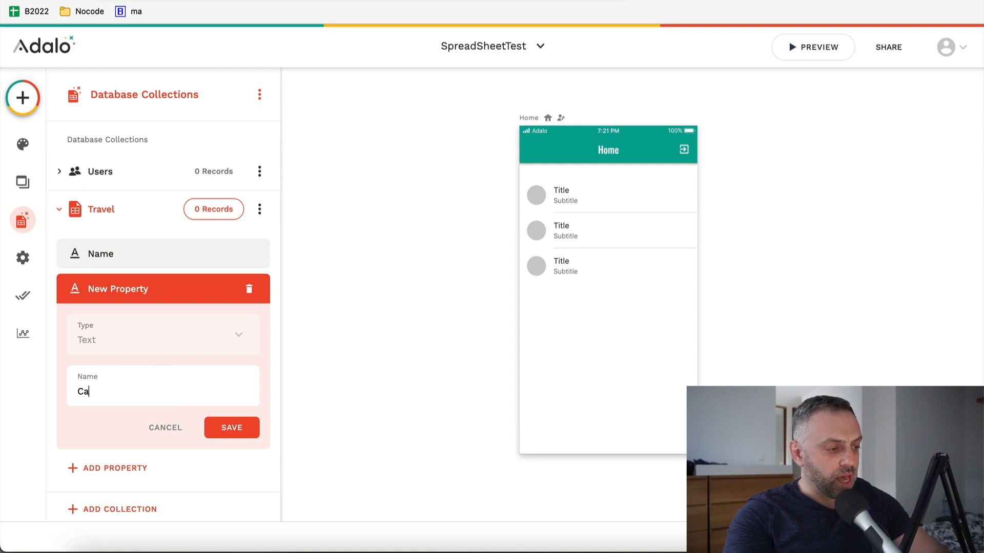
{"action": "type", "text": "pital"}
{"action": "left_click", "coordinate": [246, 430]}
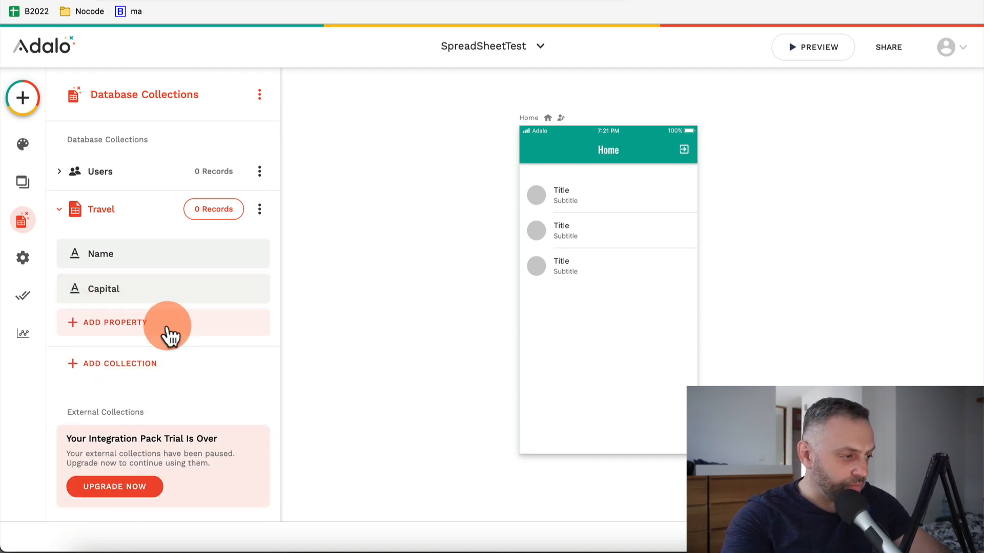
Add Country and Description text properties to Travel
{"action": "left_click", "coordinate": [135, 328]}
{"action": "left_click", "coordinate": [146, 84]}
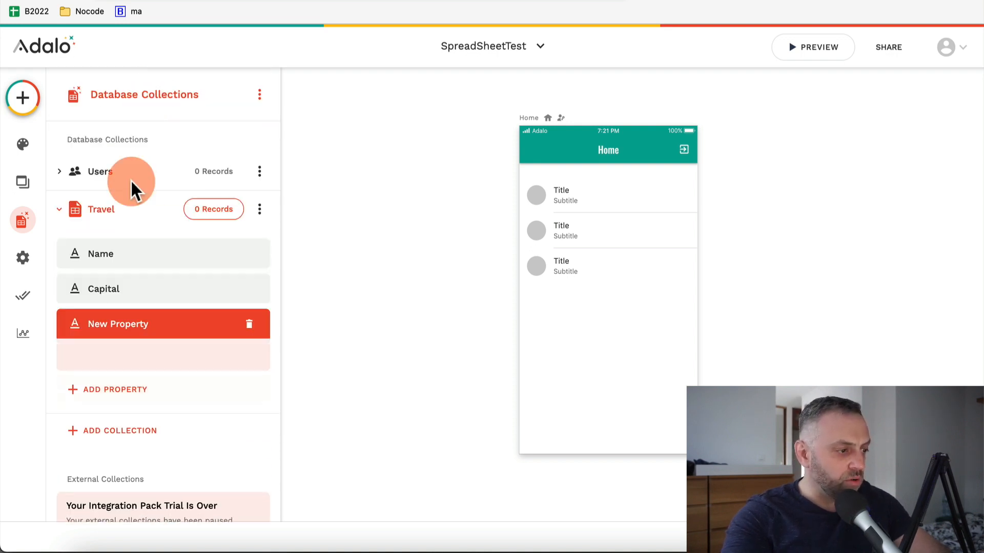
{"action": "left_click", "coordinate": [131, 419]}
{"action": "type", "text": "City"}
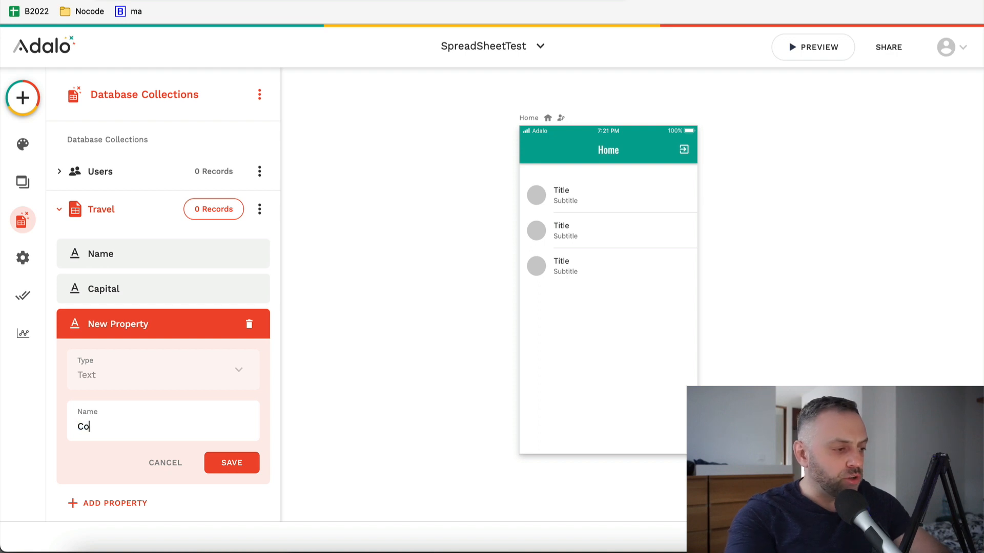
{"action": "type", "text": "untry"}
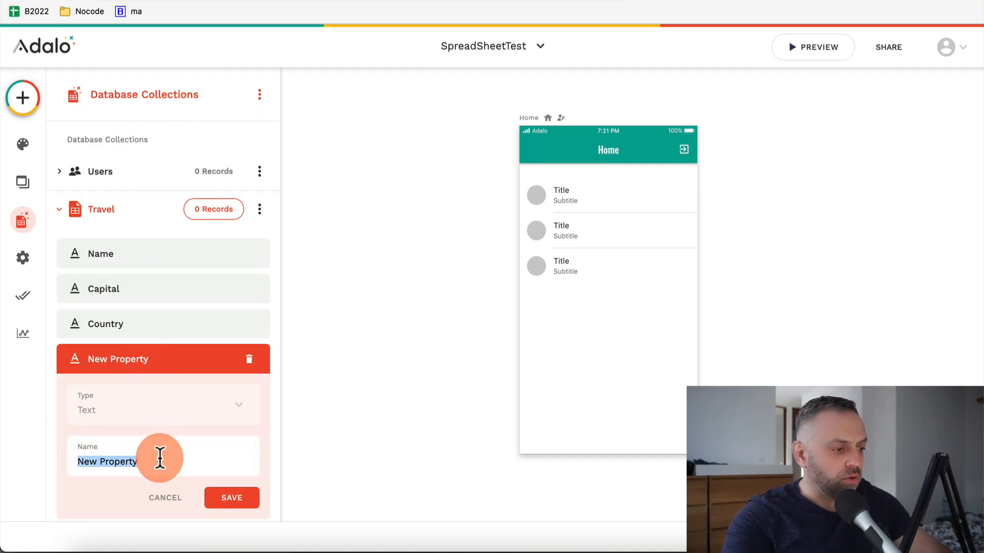
{"action": "type", "text": "Description"}
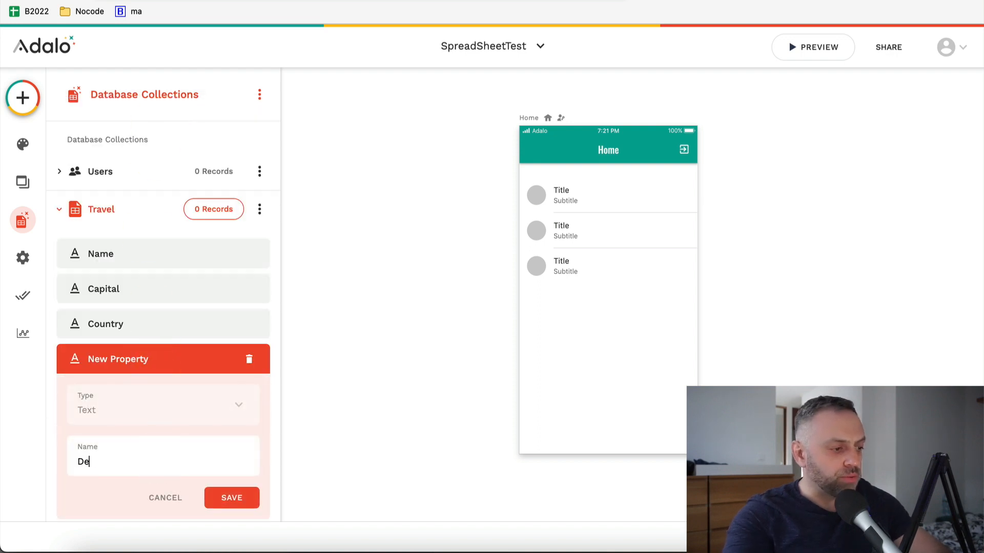
{"action": "key", "text": "Return"}
Rename the Name property to Capital and delete the duplicate Capital property
{"action": "left_click", "coordinate": [148, 259]}
{"action": "double_click", "coordinate": [129, 359]}
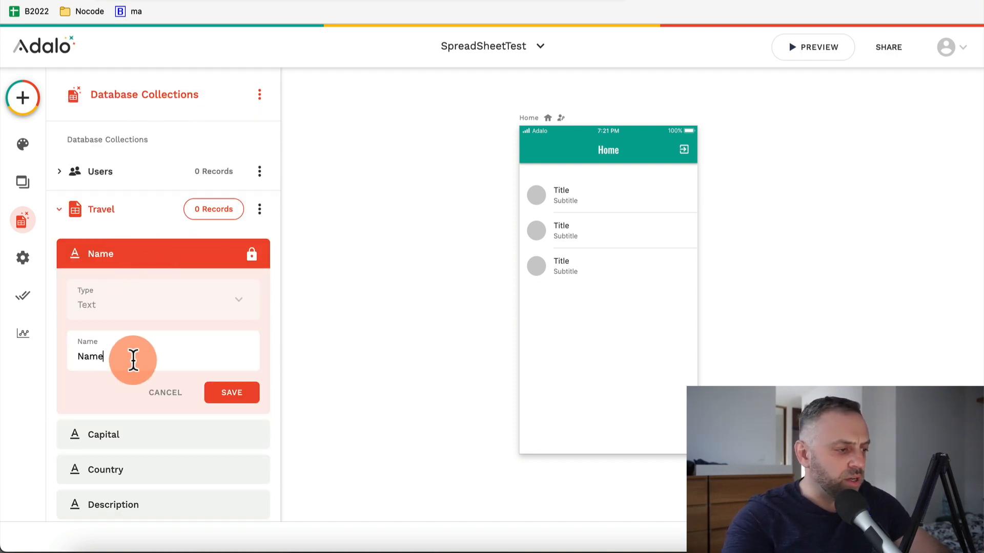
{"action": "type", "text": "Capital"}
{"action": "left_click", "coordinate": [232, 393]}
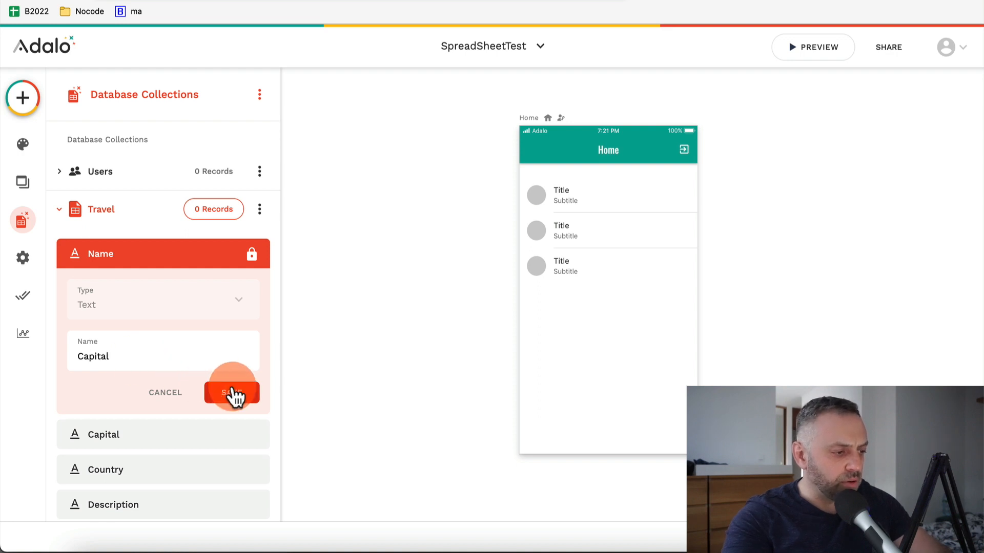
{"action": "left_click", "coordinate": [169, 290]}
{"action": "left_click", "coordinate": [251, 291]}
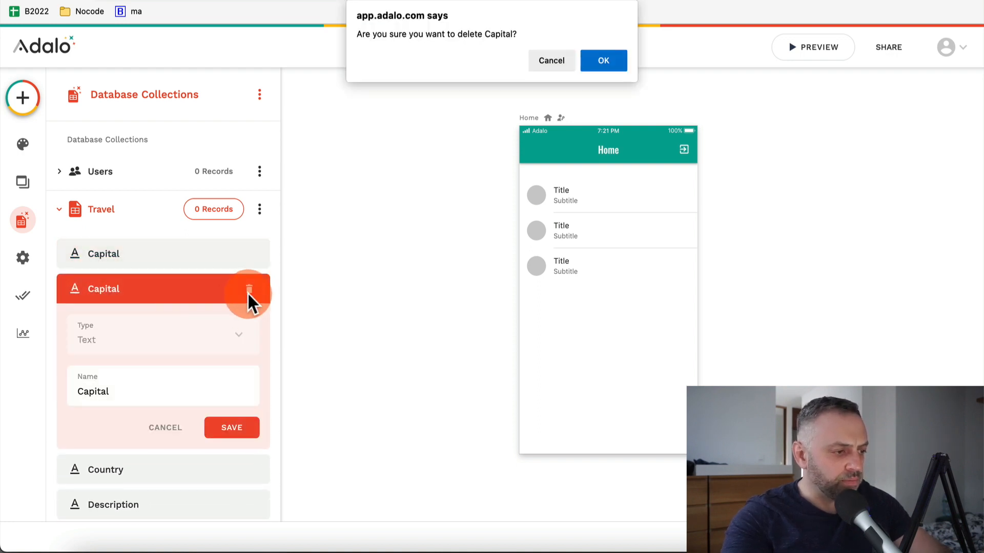
{"action": "left_click", "coordinate": [600, 61]}
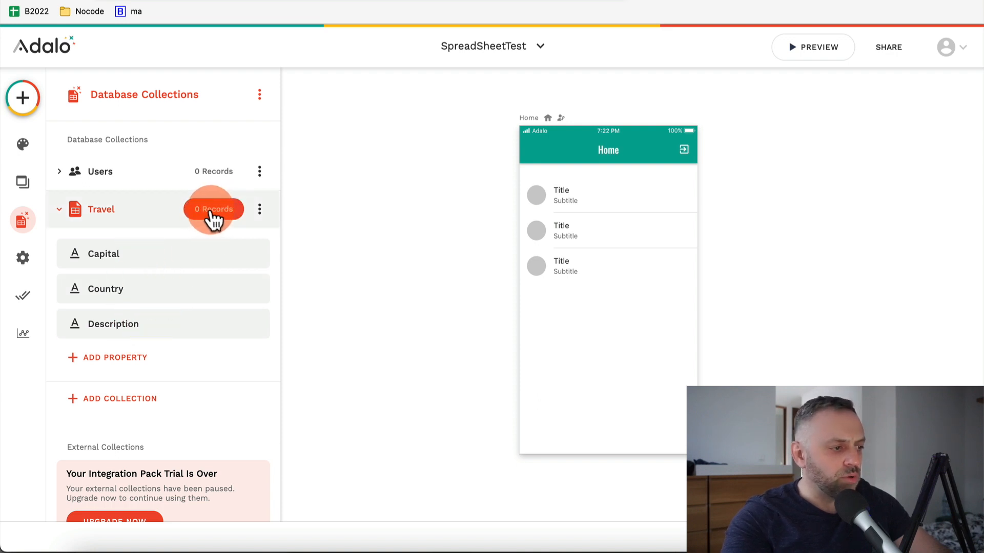
Import the CSV's 10 capital, country and description rows into Travel, then review the table
{"action": "left_click", "coordinate": [219, 210]}
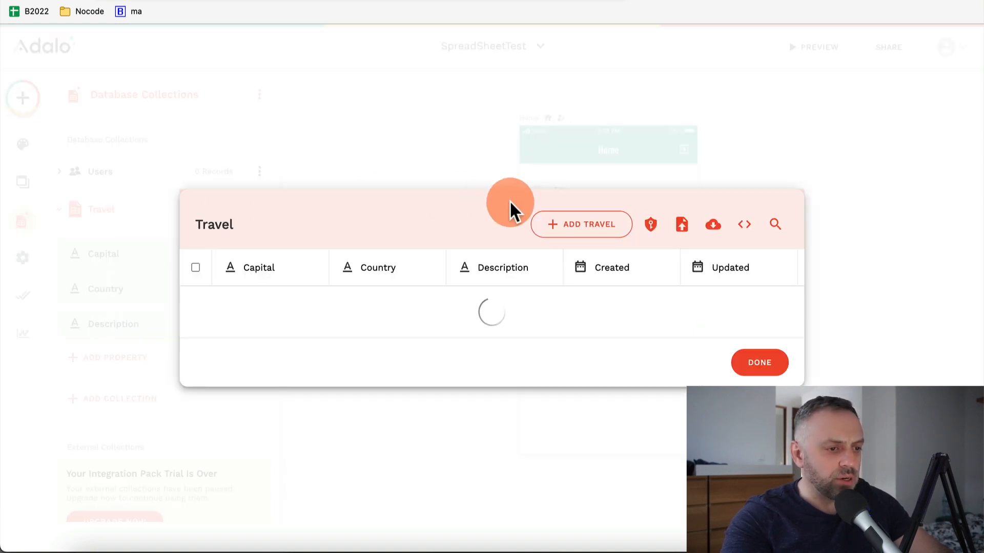
{"action": "left_click", "coordinate": [683, 235]}
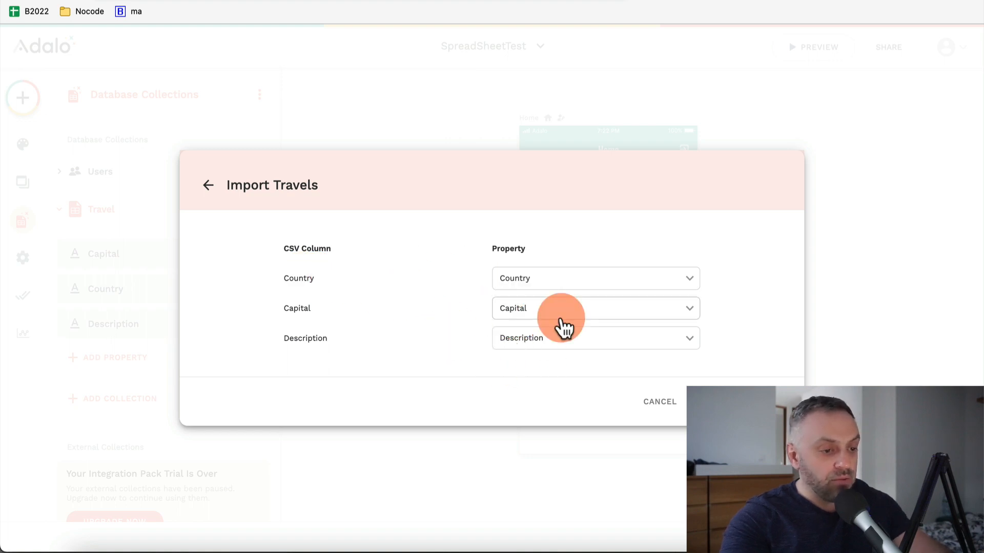
{"action": "left_click", "coordinate": [760, 402]}
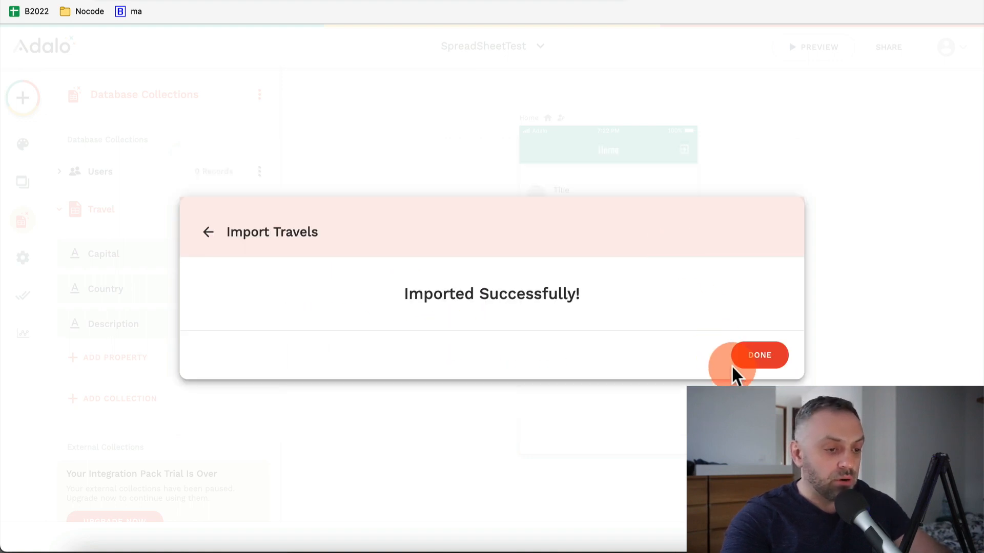
{"action": "left_click", "coordinate": [763, 357]}
{"action": "scroll", "coordinate": [484, 255], "scroll_direction": "down", "scroll_amount": 5}
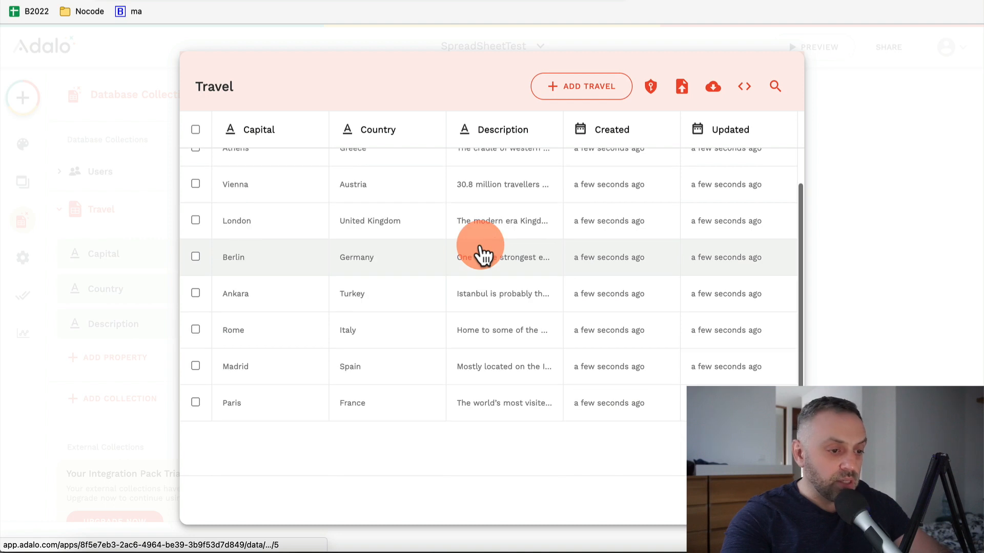
{"action": "scroll", "coordinate": [500, 270], "scroll_direction": "up", "scroll_amount": 5}
{"action": "scroll", "coordinate": [500, 270], "scroll_direction": "right", "scroll_amount": 2}
{"action": "key", "text": "Escape"}
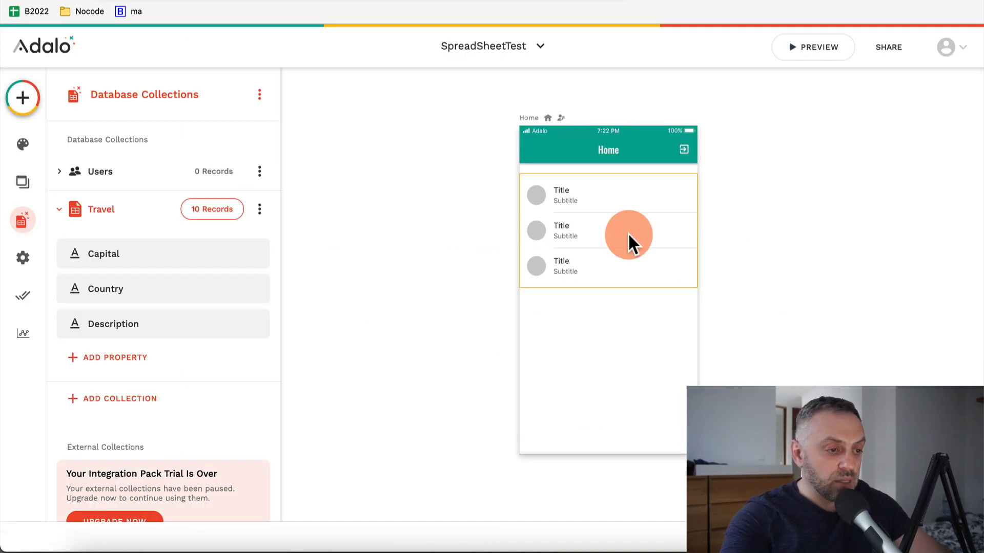
Point the Home Simple List at Travel, with Capital as title and Country replacing the 'Subtitle' text
{"action": "left_click", "coordinate": [599, 226]}
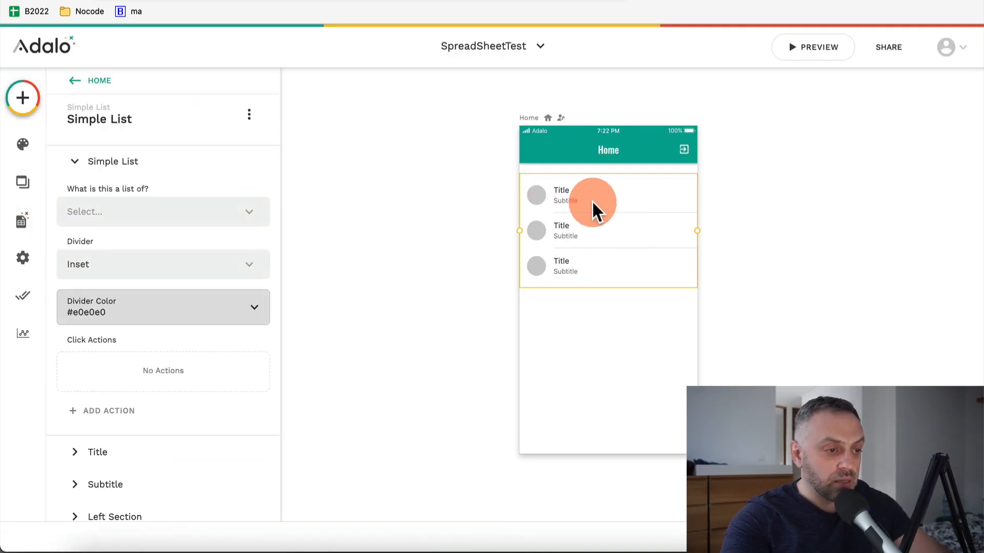
{"action": "left_click", "coordinate": [158, 216]}
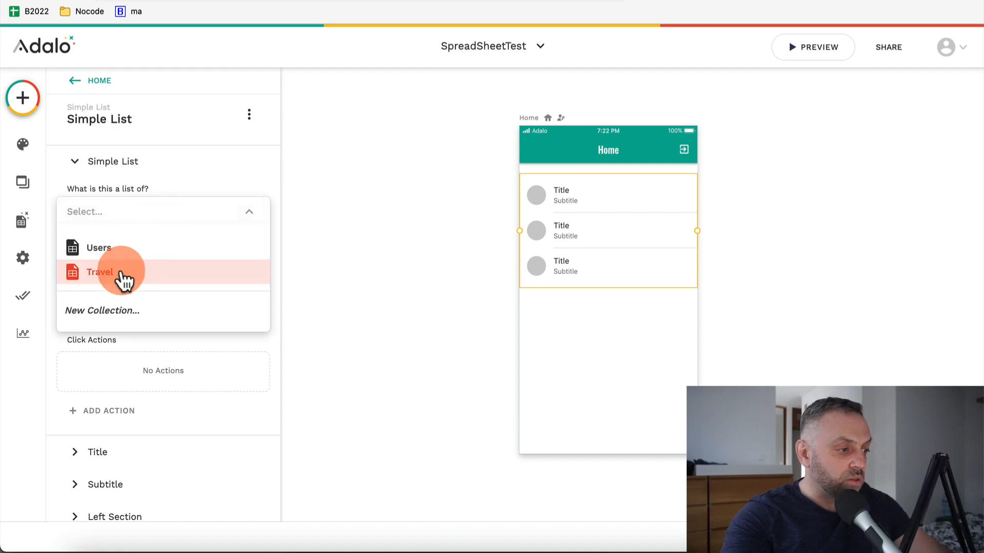
{"action": "left_click", "coordinate": [123, 275]}
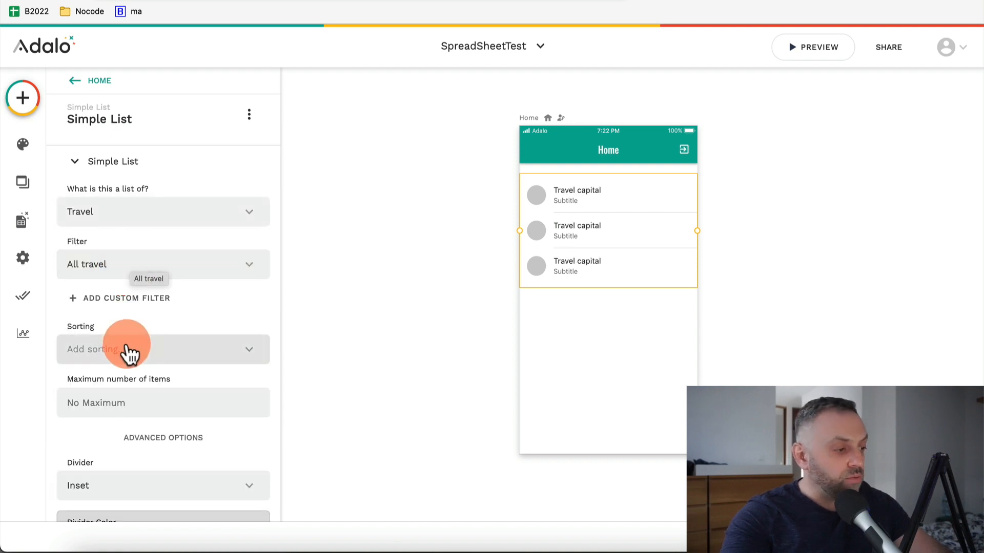
{"action": "scroll", "coordinate": [136, 369], "scroll_direction": "down", "scroll_amount": 6}
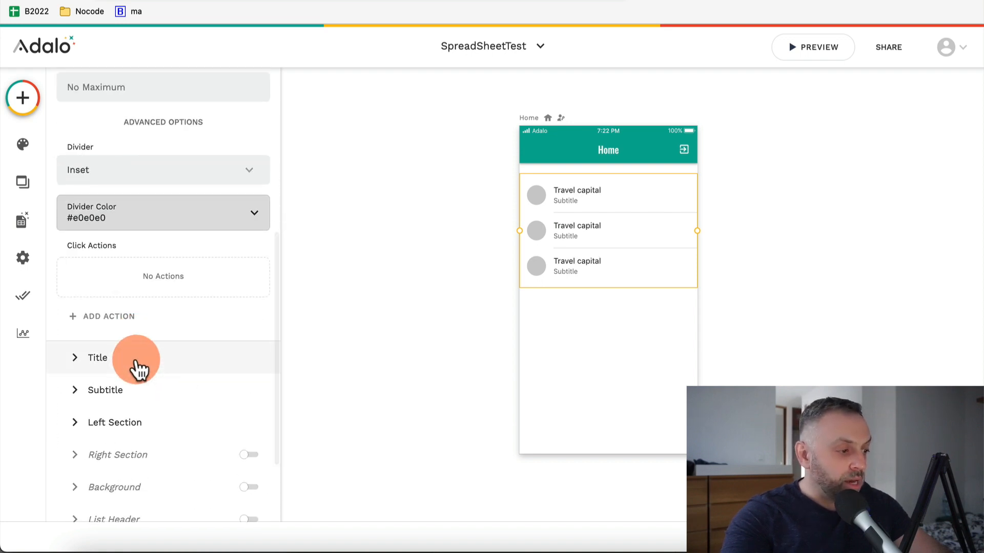
{"action": "left_click", "coordinate": [137, 367]}
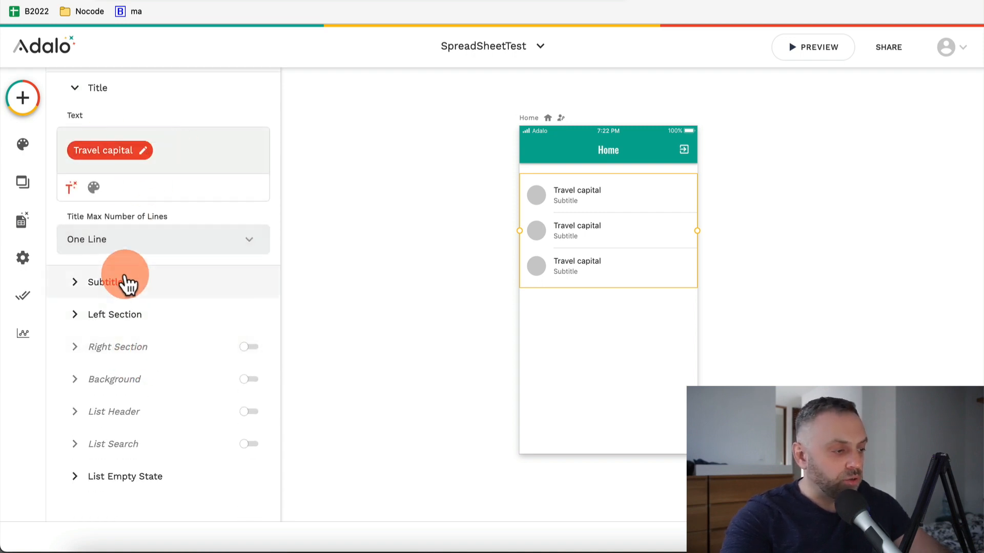
{"action": "left_click", "coordinate": [127, 283]}
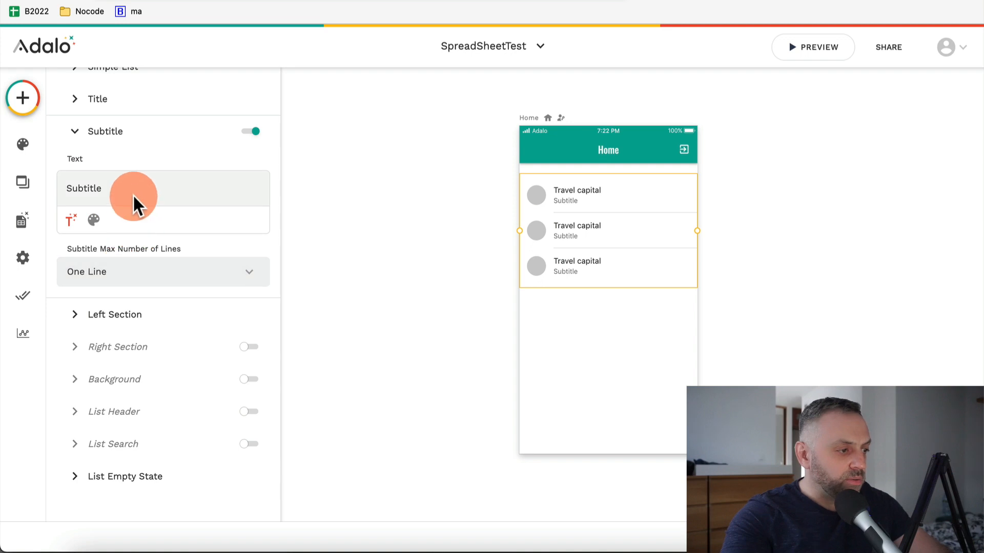
{"action": "left_click", "coordinate": [71, 220]}
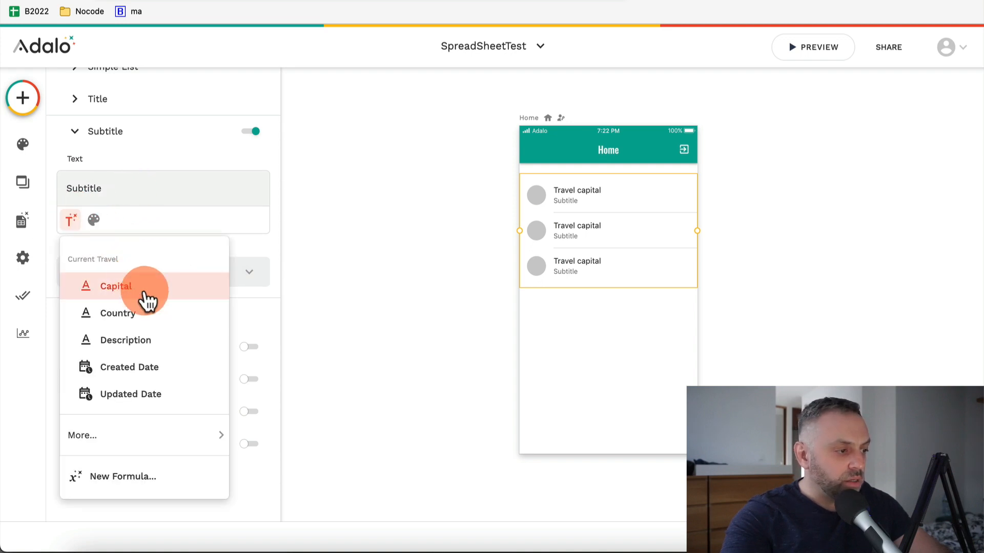
{"action": "left_click", "coordinate": [149, 328]}
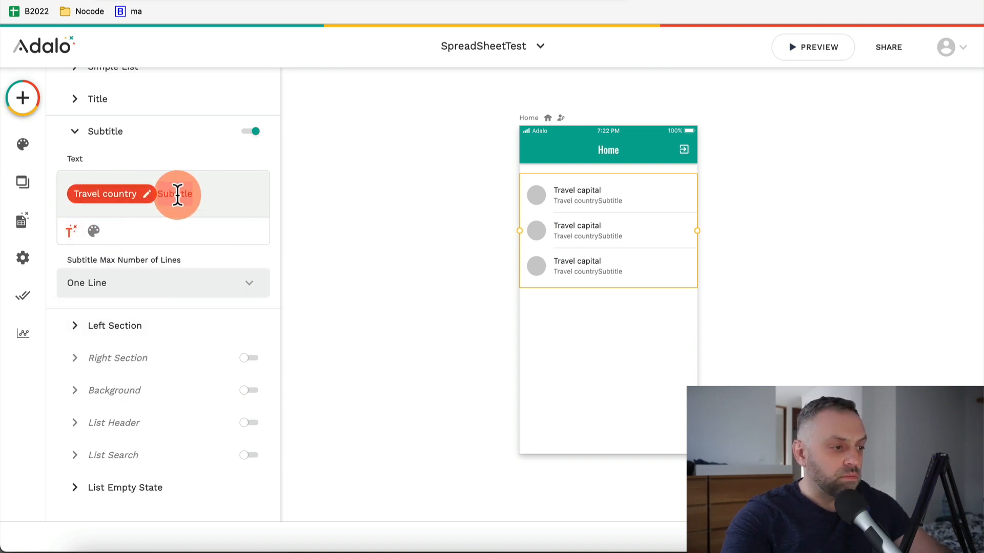
{"action": "key", "text": "BackSpace"}
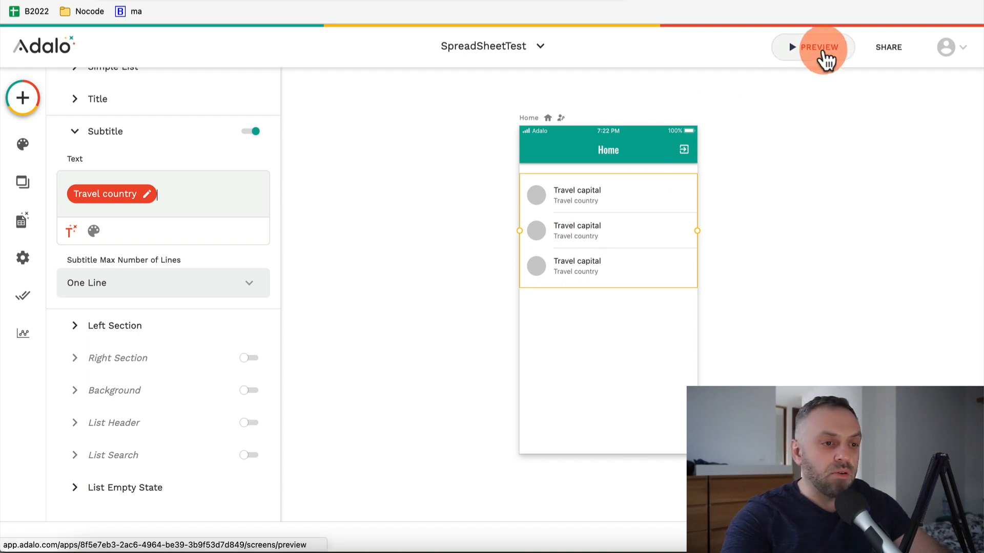
Preview the capital-over-country list, then move the list up directly under the Home header
{"action": "left_click", "coordinate": [823, 53]}
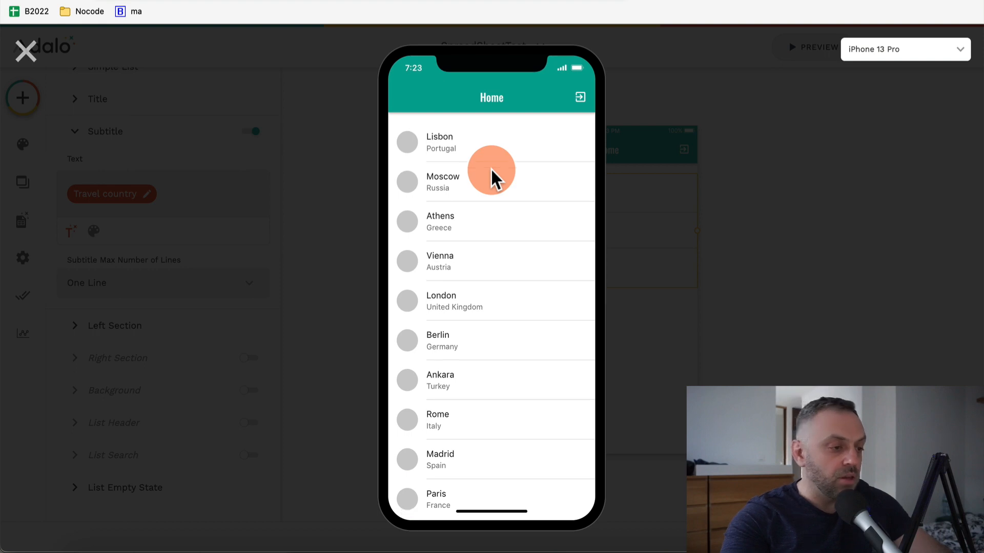
{"action": "scroll", "coordinate": [492, 176], "scroll_direction": "down", "scroll_amount": 2}
{"action": "left_click", "coordinate": [26, 53]}
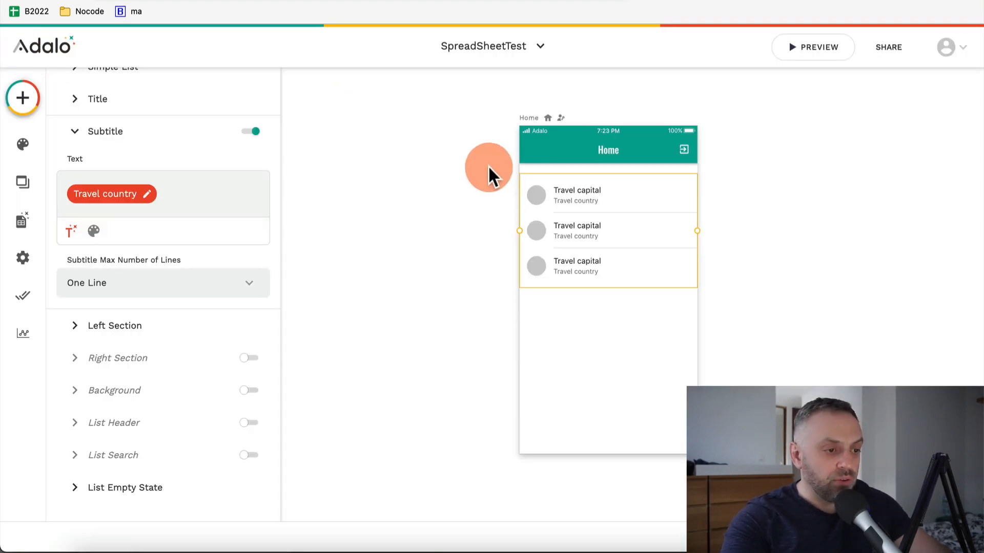
{"action": "left_click_drag", "start_coordinate": [566, 189], "coordinate": [567, 180]}
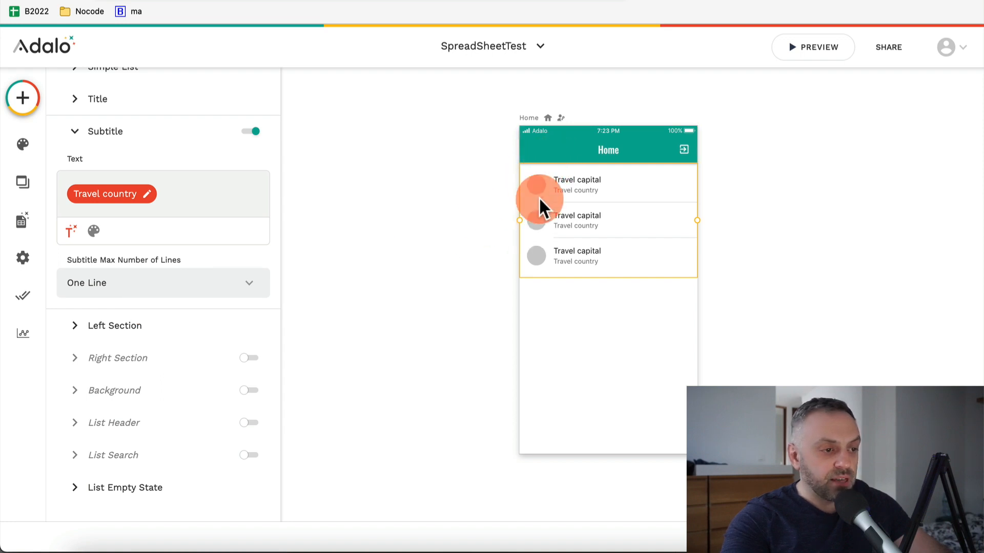
Turn off the rows' left-side avatars, keep the right side without icons, and preview the app
{"action": "left_click", "coordinate": [110, 325]}
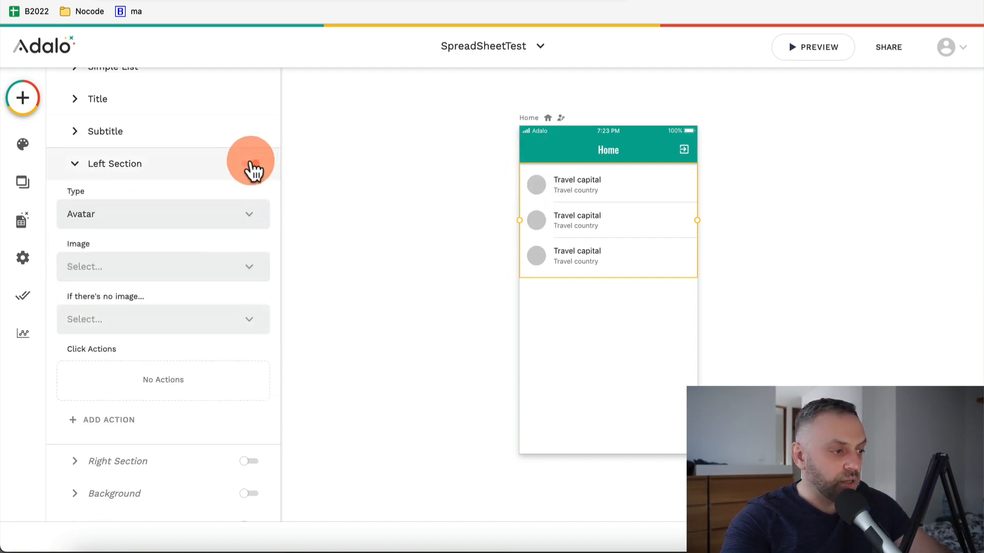
{"action": "left_click", "coordinate": [253, 164]}
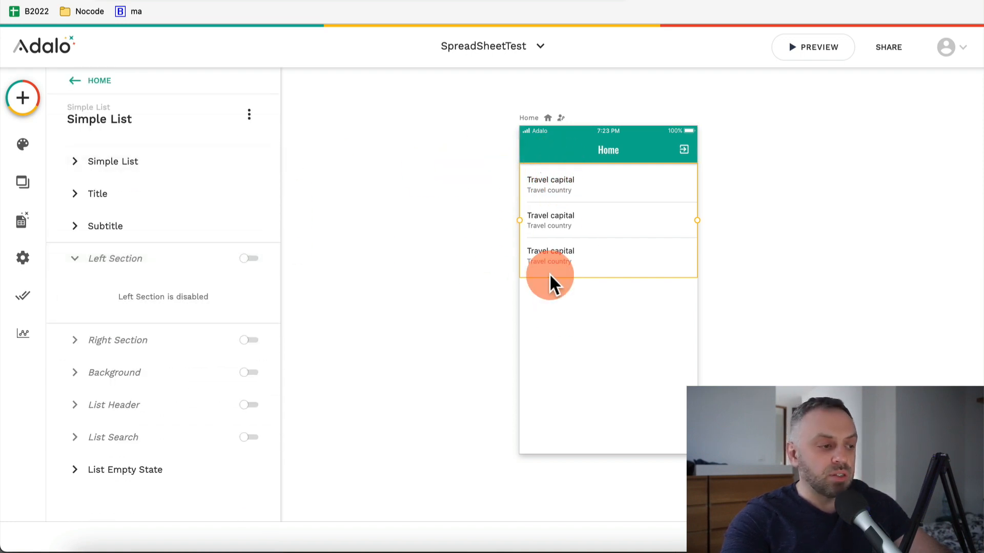
{"action": "left_click", "coordinate": [256, 343]}
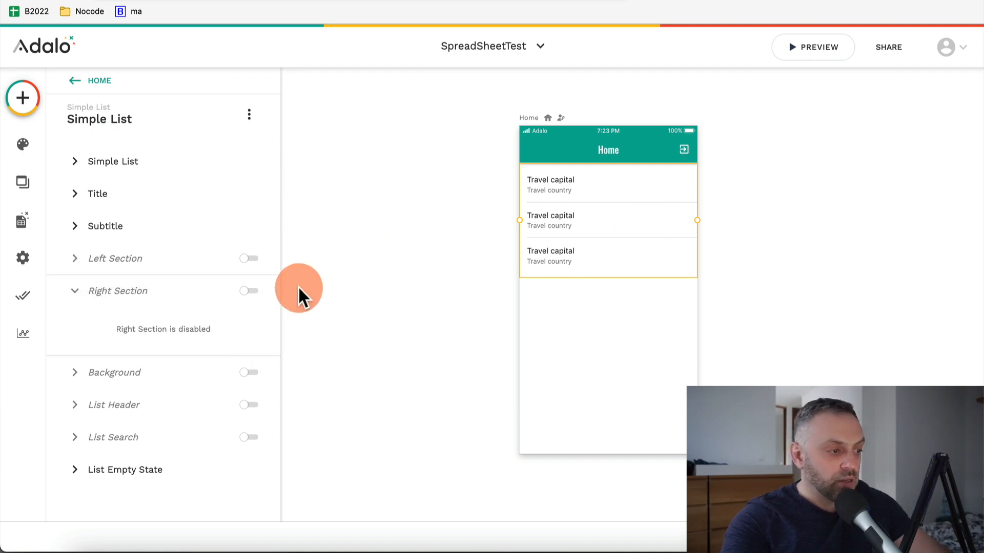
{"action": "left_click", "coordinate": [255, 293]}
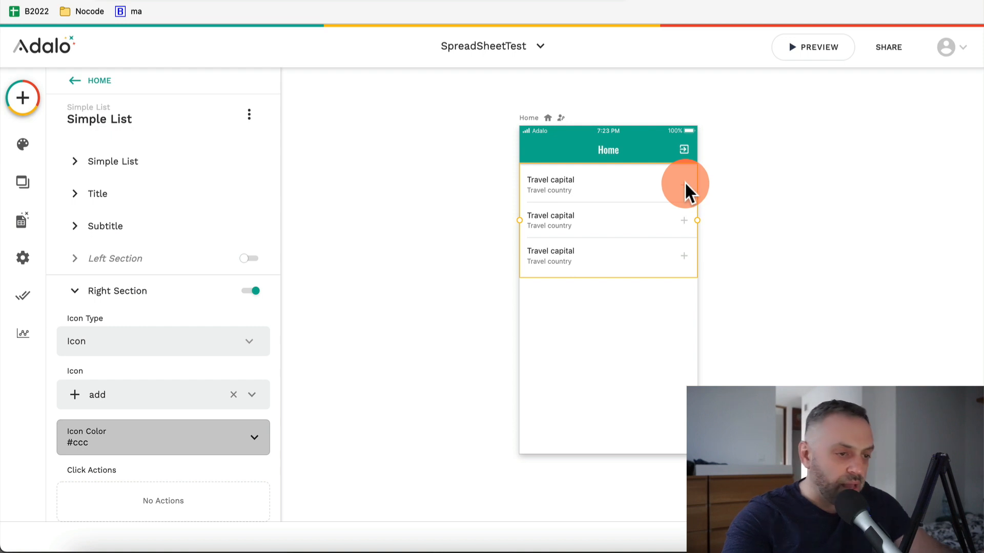
{"action": "left_click", "coordinate": [250, 291]}
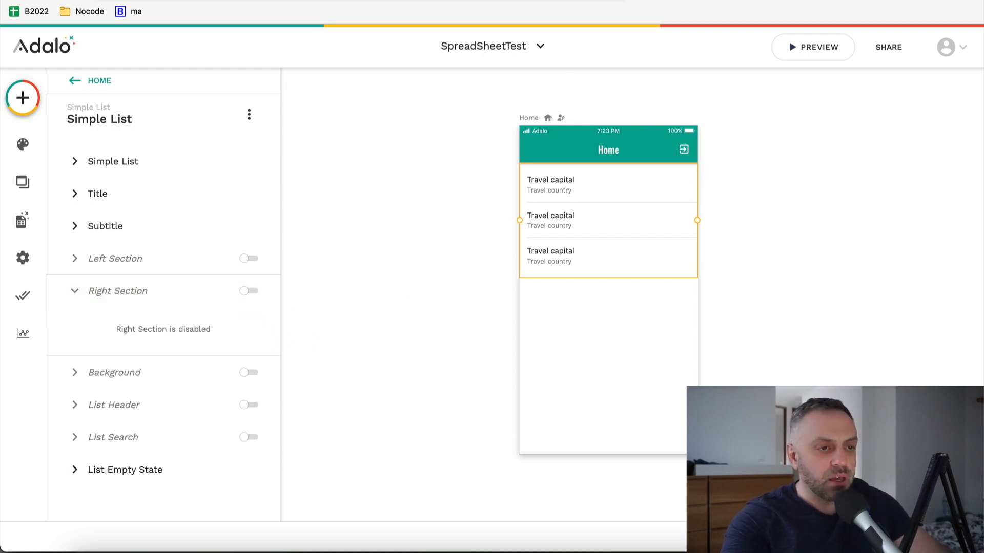
{"action": "left_click", "coordinate": [826, 47]}
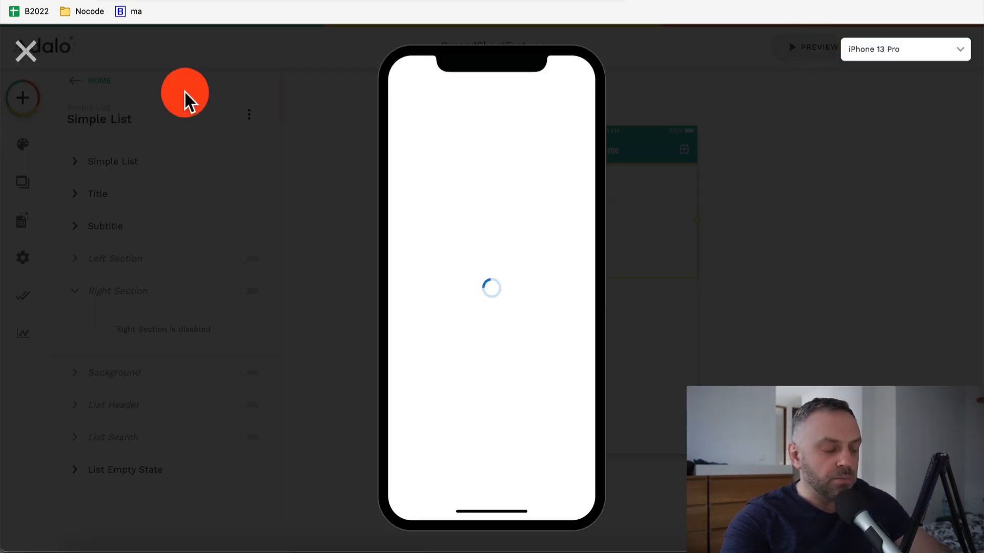
{"action": "scroll", "coordinate": [430, 266], "scroll_direction": "down", "scroll_amount": 1}
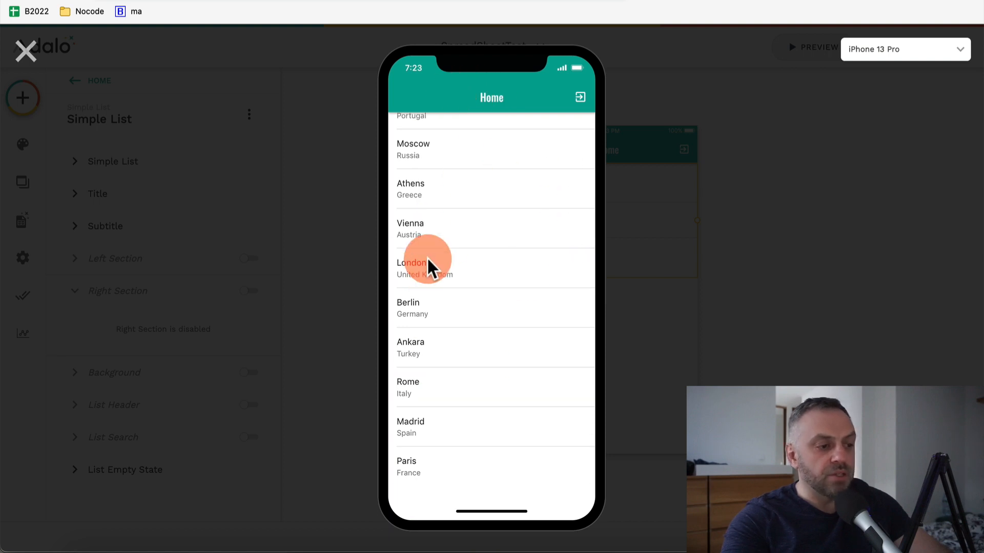
{"action": "scroll", "coordinate": [450, 179], "scroll_direction": "up", "scroll_amount": 1}
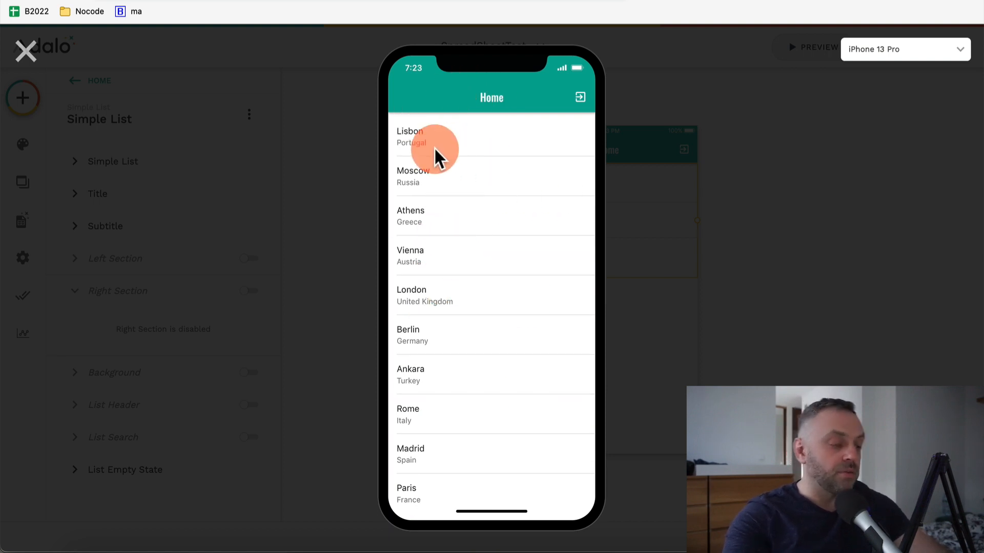
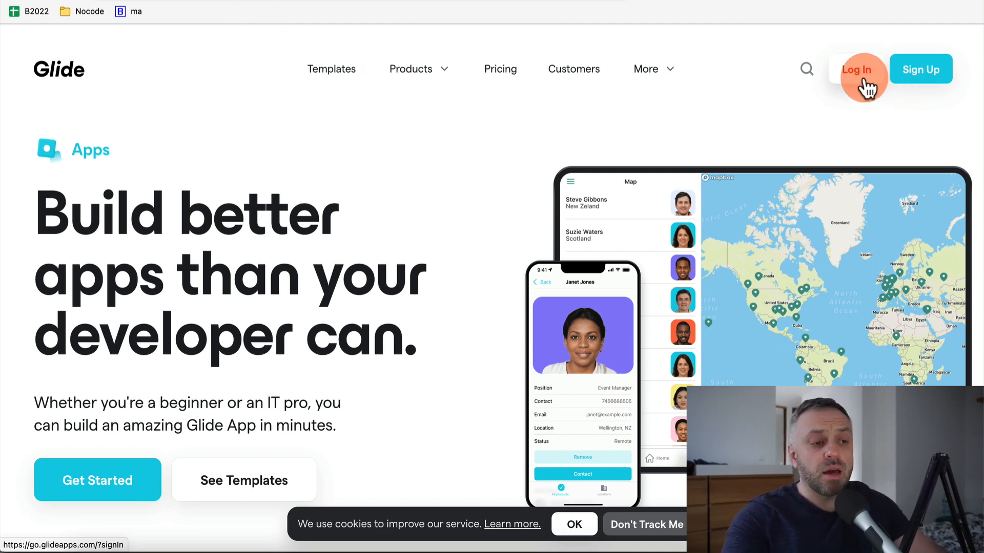
Log in and create a Glide Page project named SpreadSheetTest from the Blank template
{"action": "left_click", "coordinate": [855, 70]}
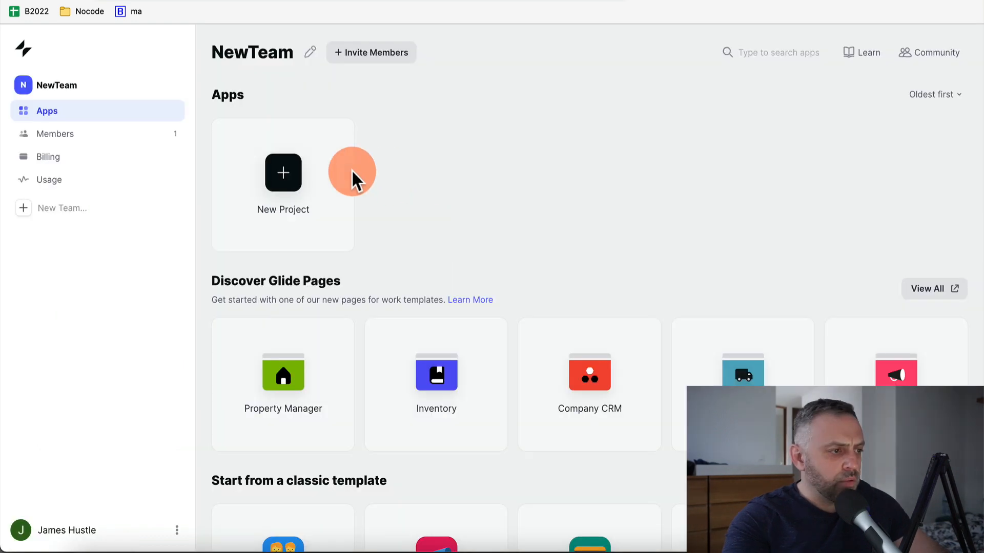
{"action": "left_click", "coordinate": [286, 177]}
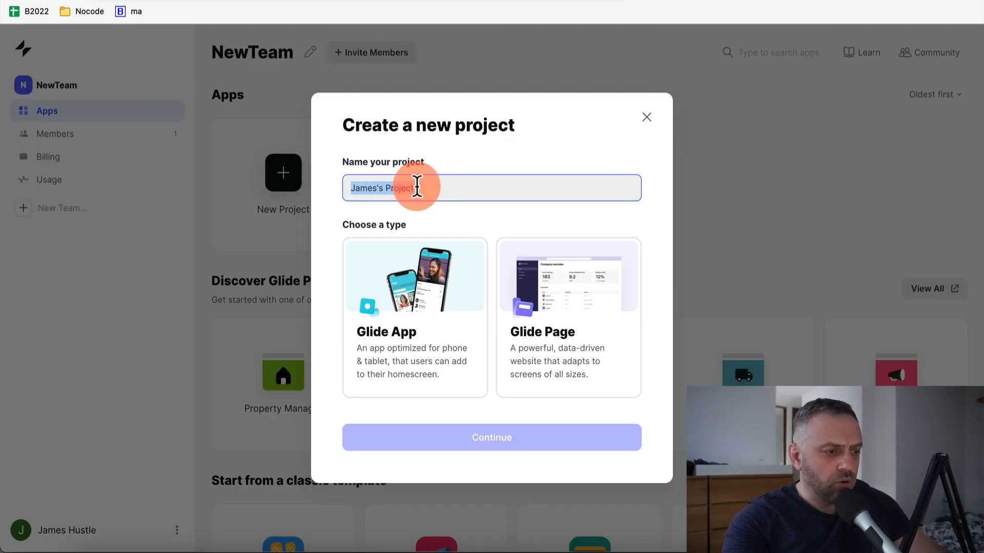
{"action": "type", "text": "SpreadSheetTest"}
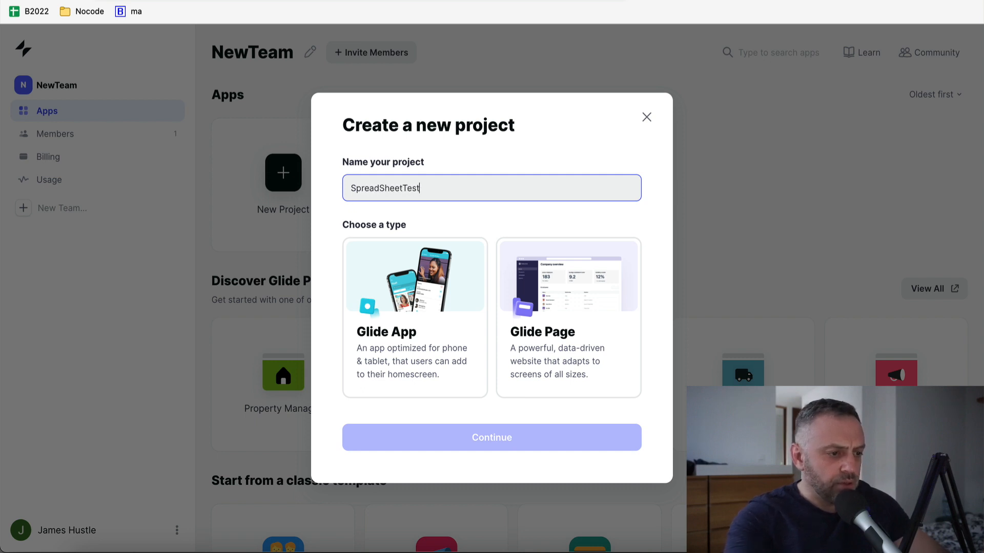
{"action": "left_click", "coordinate": [555, 344]}
{"action": "left_click", "coordinate": [504, 445]}
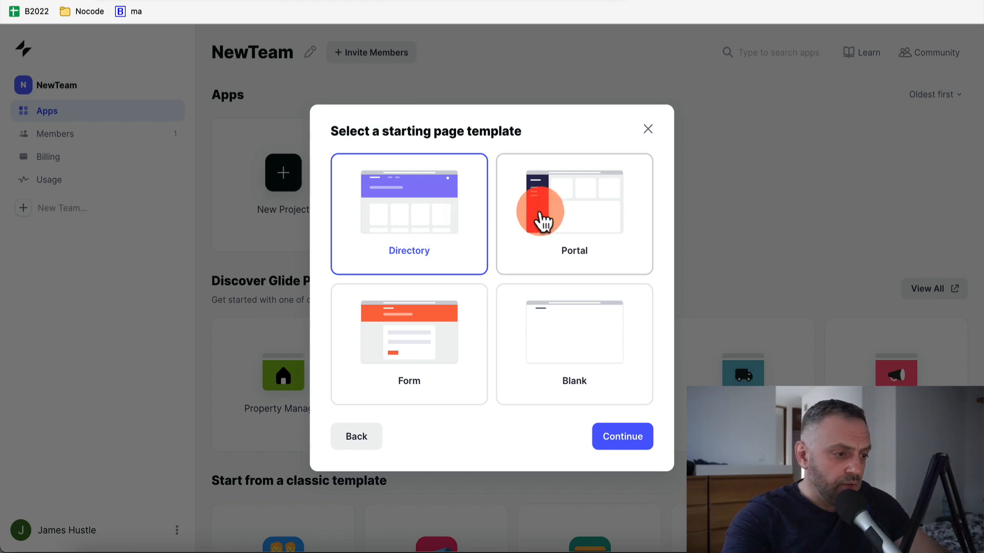
{"action": "left_click", "coordinate": [562, 365]}
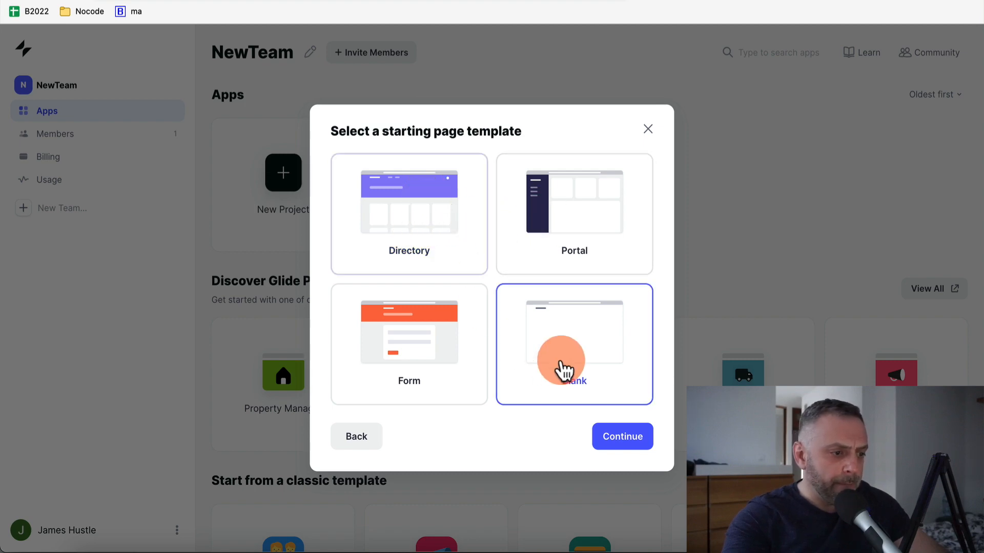
{"action": "left_click", "coordinate": [621, 439]}
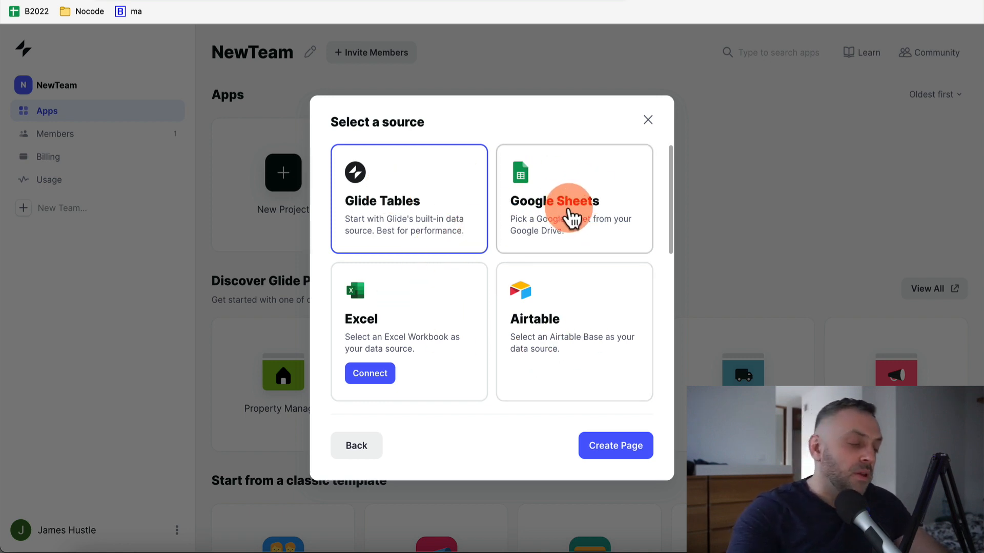
Choose Google Sheets as the source, accept cookies, and select the Travel spreadsheet
{"action": "left_click", "coordinate": [570, 218]}
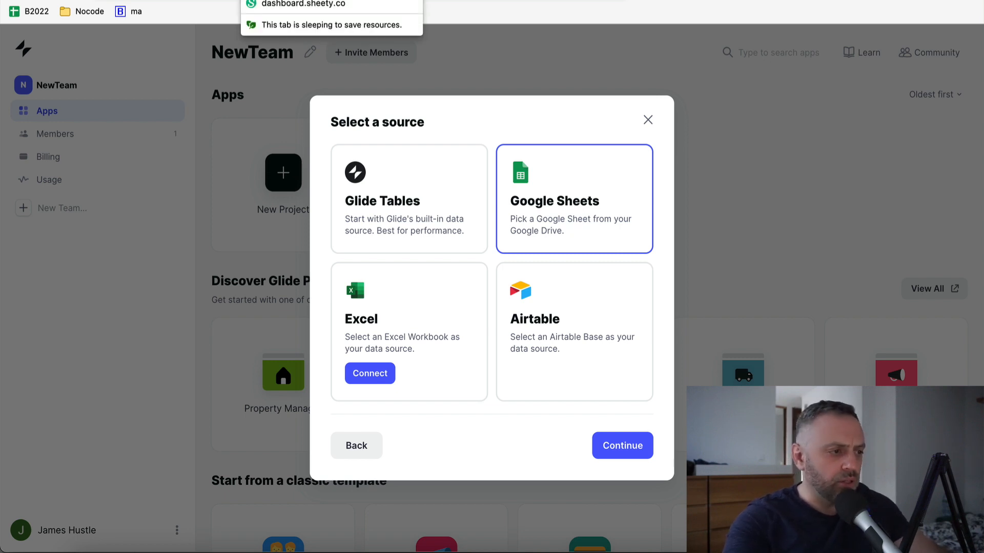
{"action": "left_click", "coordinate": [630, 445]}
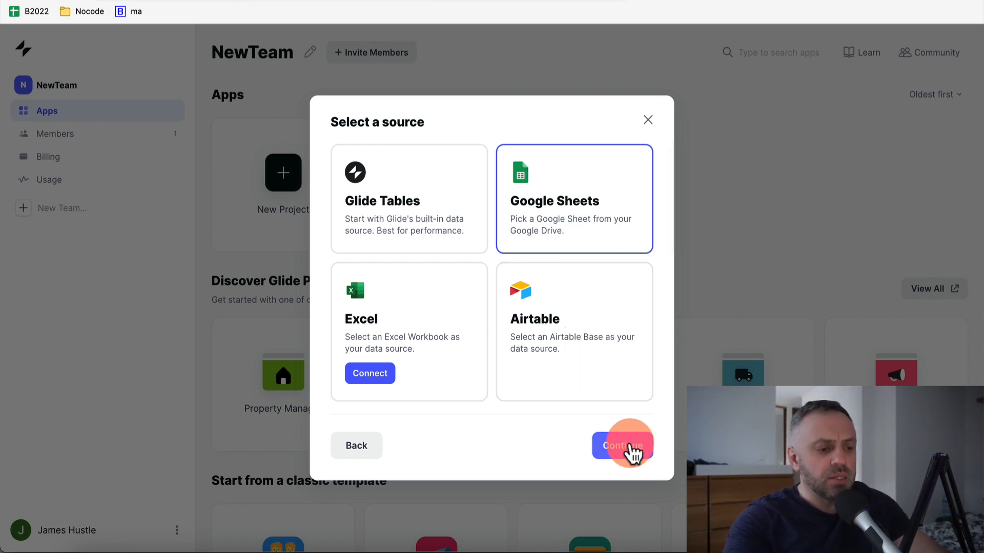
{"action": "left_click", "coordinate": [573, 225]}
{"action": "left_click", "coordinate": [617, 449]}
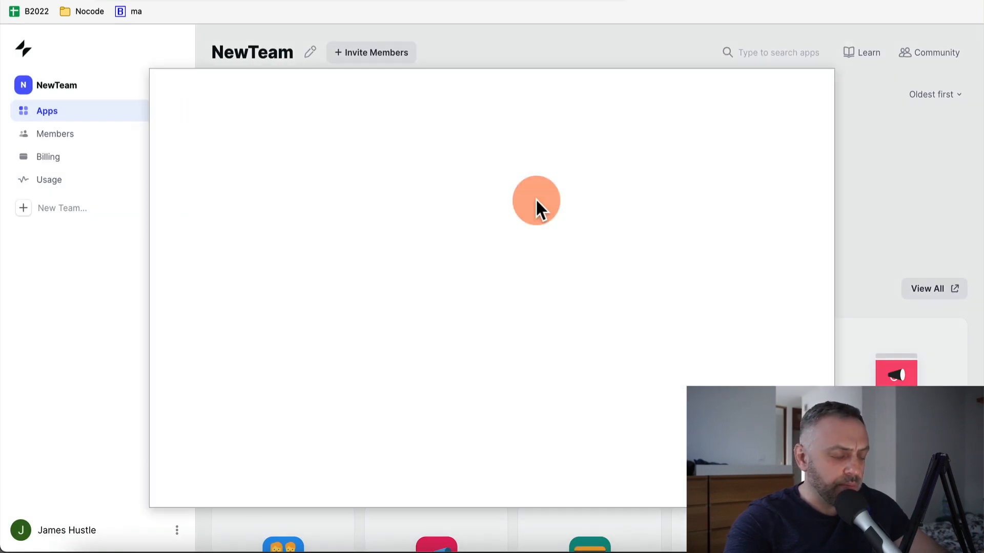
{"action": "left_click", "coordinate": [492, 352]}
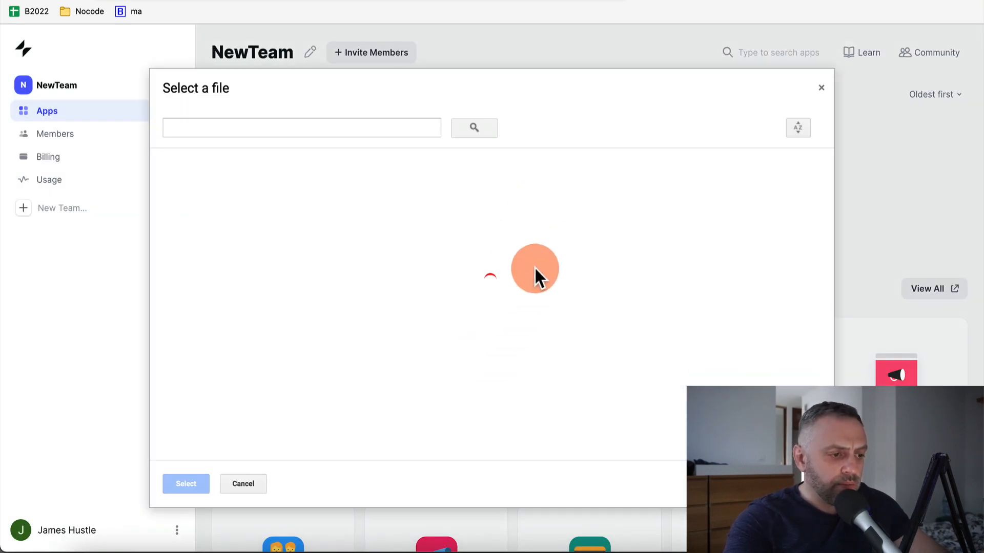
{"action": "left_click", "coordinate": [333, 192]}
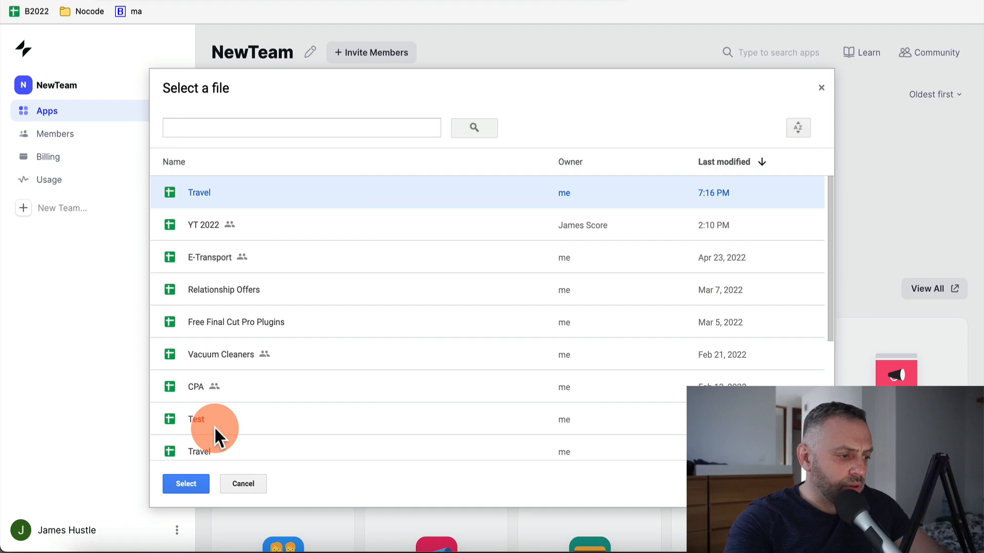
{"action": "left_click", "coordinate": [194, 481]}
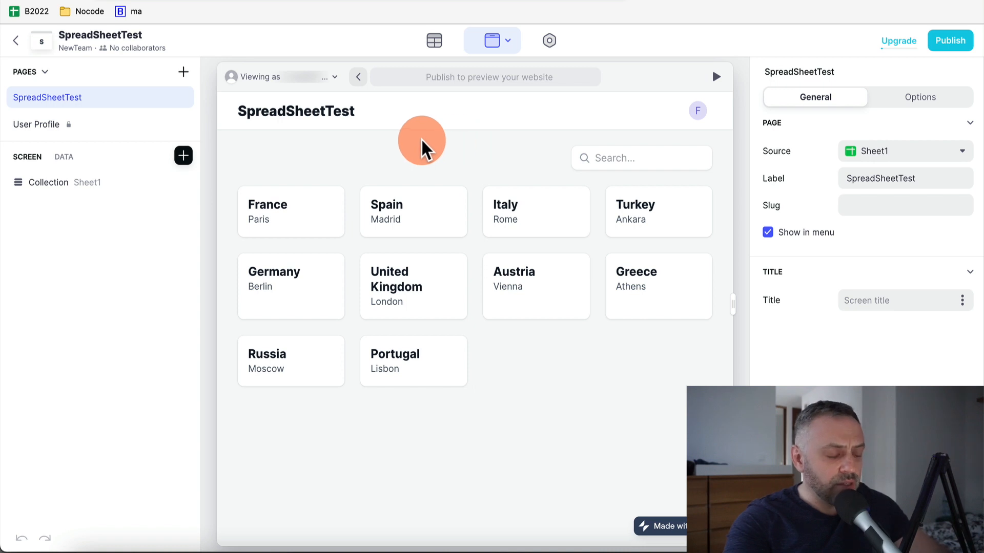
{"action": "left_click", "coordinate": [437, 47]}
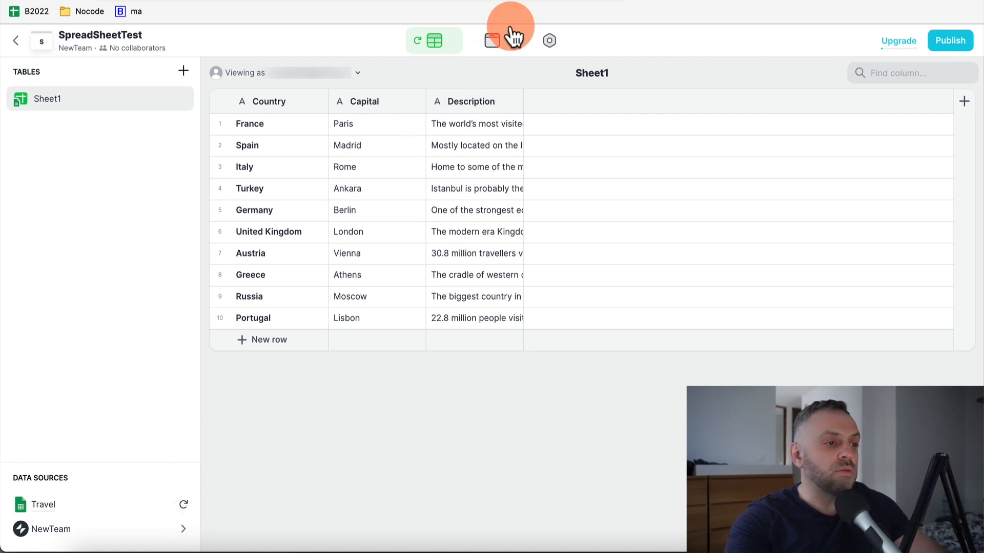
{"action": "left_click", "coordinate": [493, 43]}
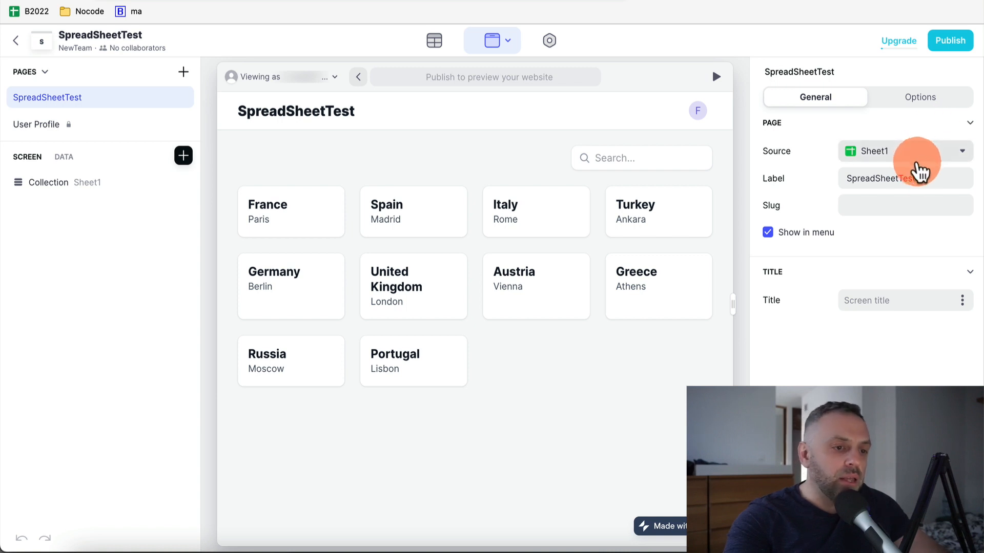
{"action": "left_click", "coordinate": [936, 157]}
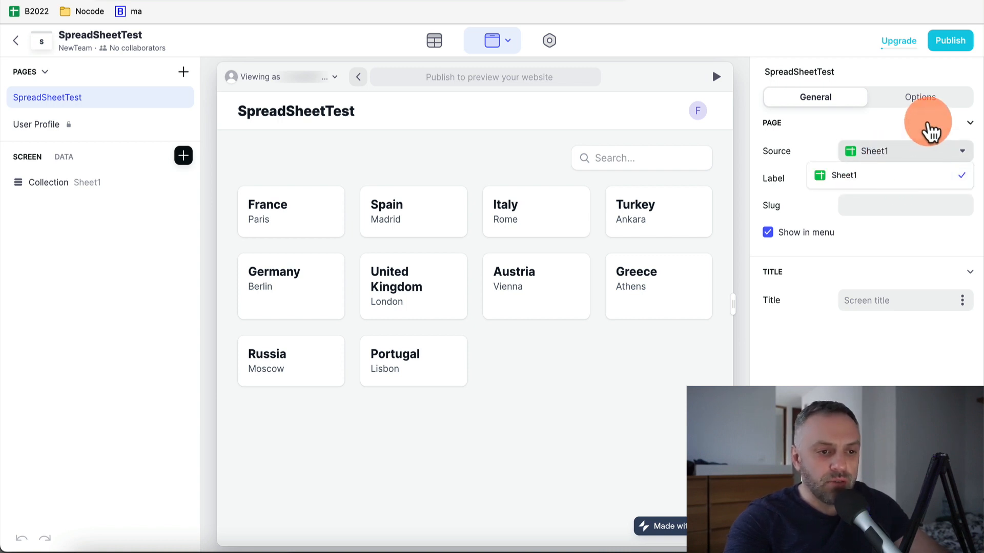
{"action": "left_click", "coordinate": [927, 128]}
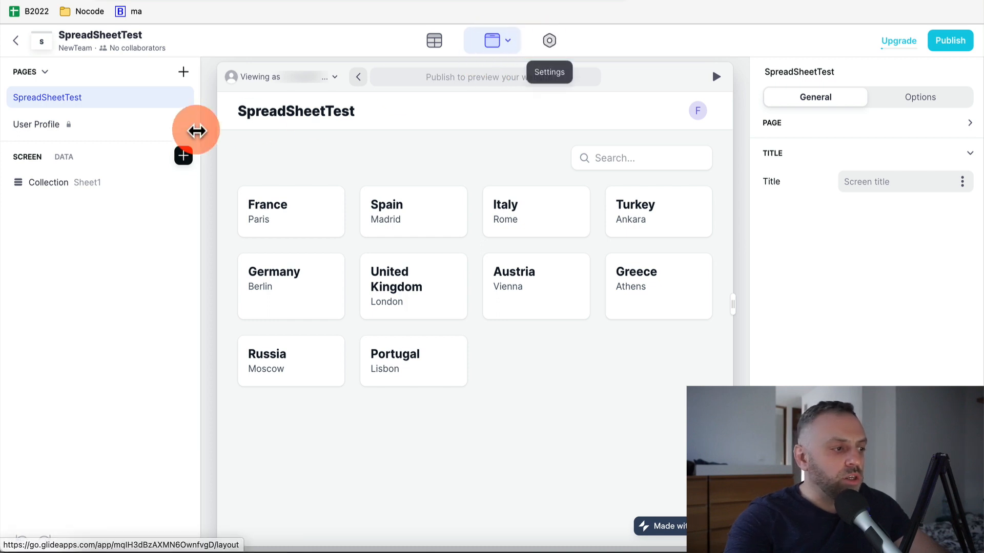
{"action": "left_click", "coordinate": [71, 158]}
{"action": "left_click", "coordinate": [29, 158]}
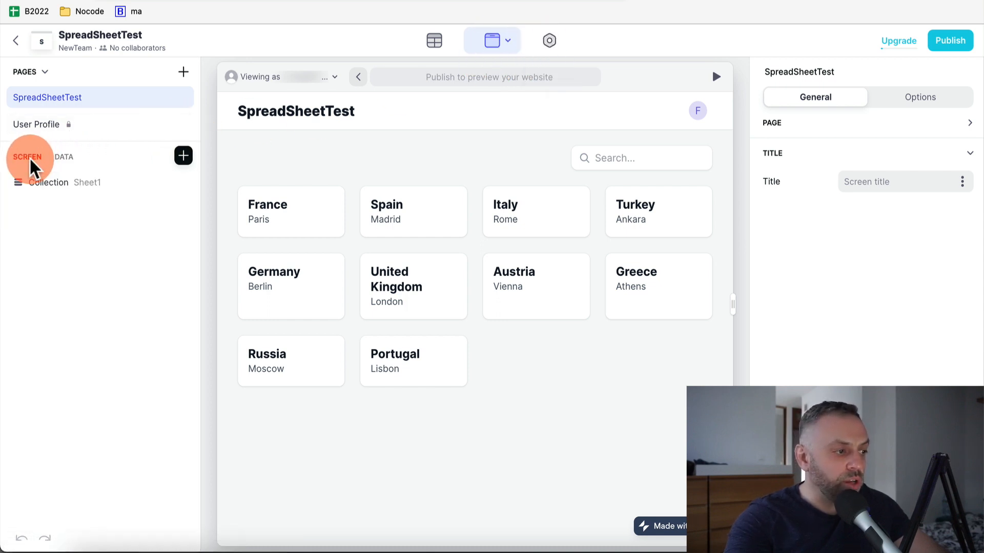
Preview the country collection as Grid, List and Table, then settle on Card style
{"action": "left_click", "coordinate": [38, 189]}
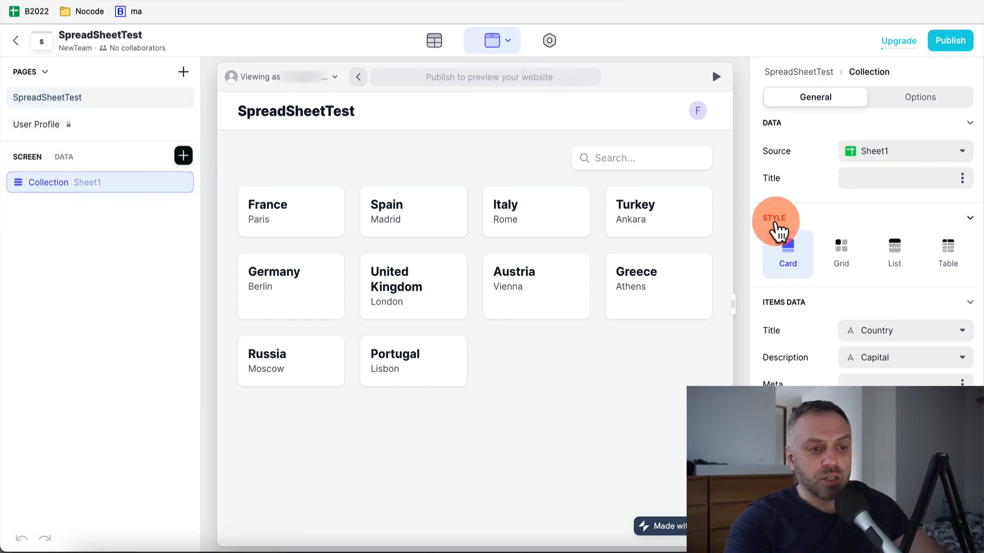
{"action": "left_click", "coordinate": [841, 256]}
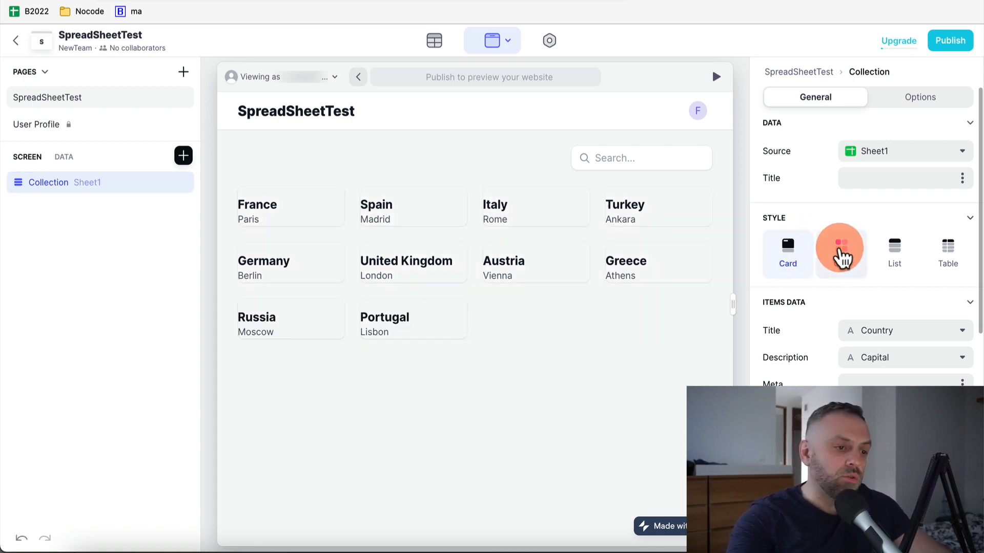
{"action": "left_click", "coordinate": [917, 264]}
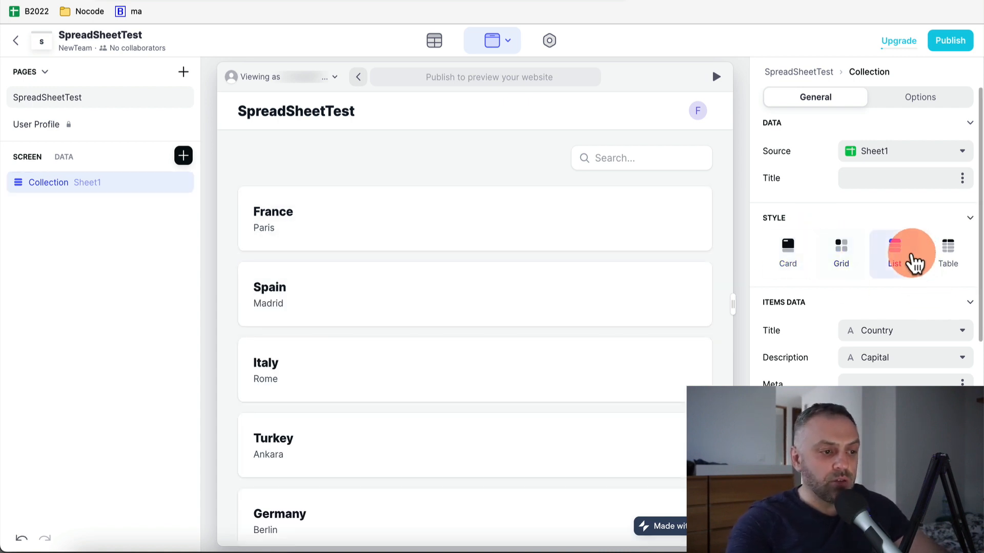
{"action": "scroll", "coordinate": [358, 303], "scroll_direction": "down", "scroll_amount": 6}
{"action": "scroll", "coordinate": [361, 308], "scroll_direction": "up", "scroll_amount": 6}
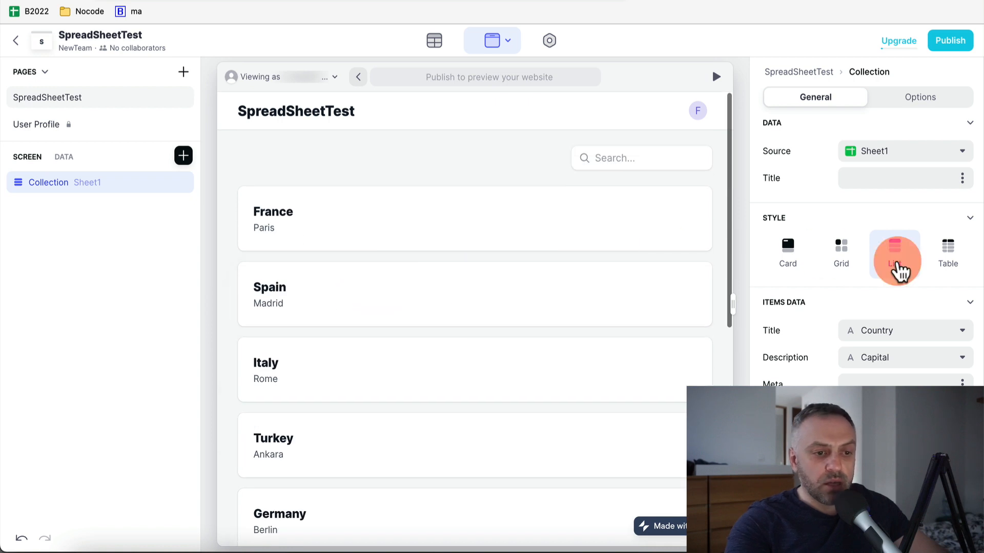
{"action": "left_click", "coordinate": [948, 253]}
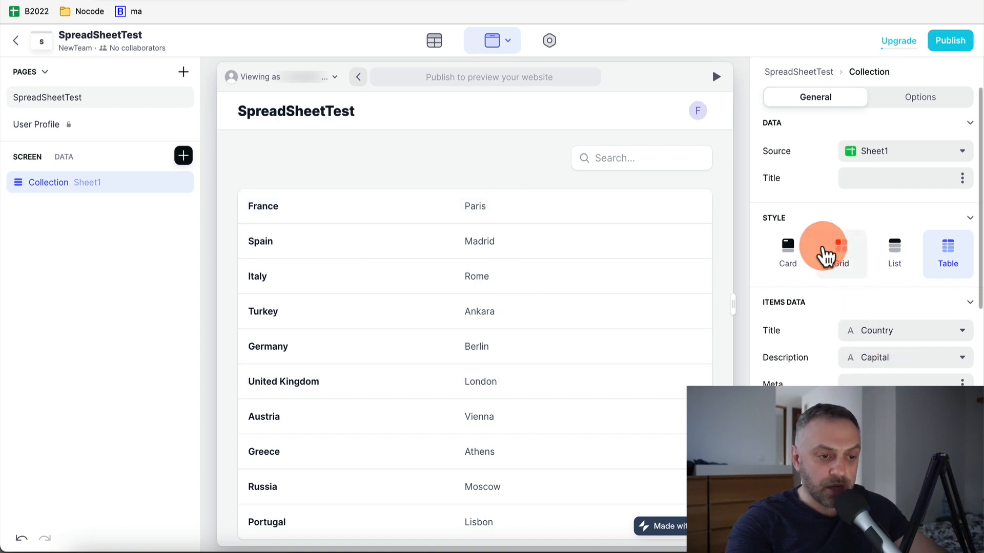
{"action": "left_click", "coordinate": [789, 249]}
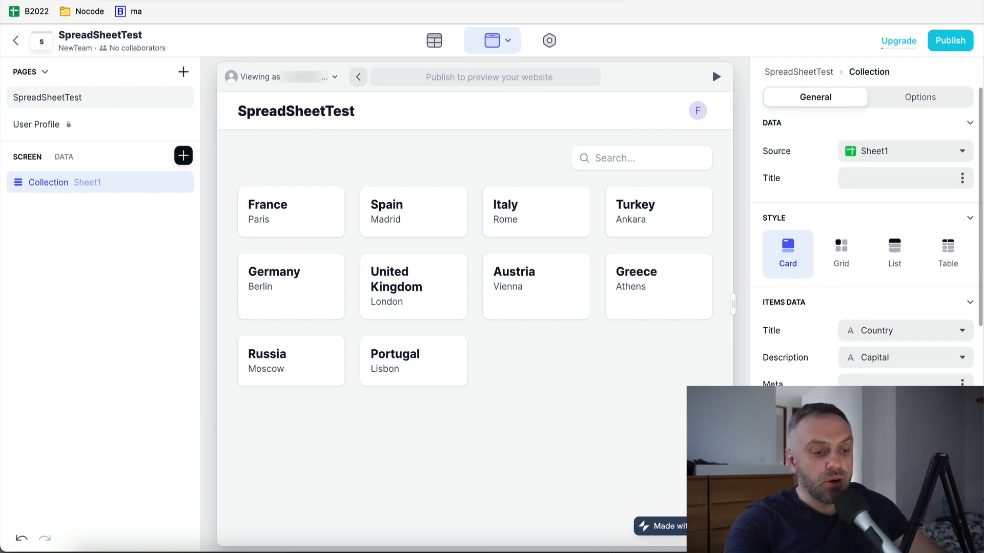
{"action": "left_click", "coordinate": [628, 190]}
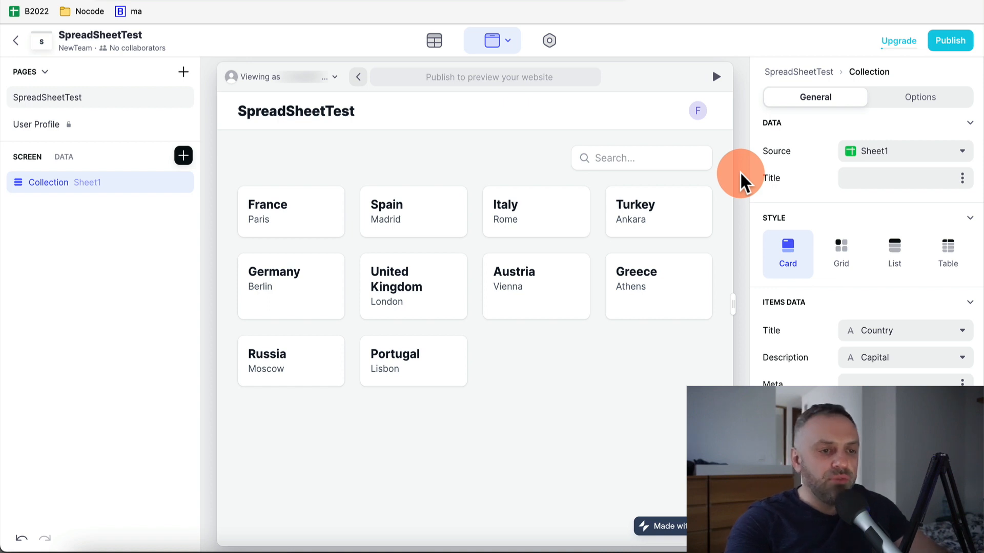
Set the app's accent colour to orange in the Appearance settings
{"action": "left_click", "coordinate": [550, 41]}
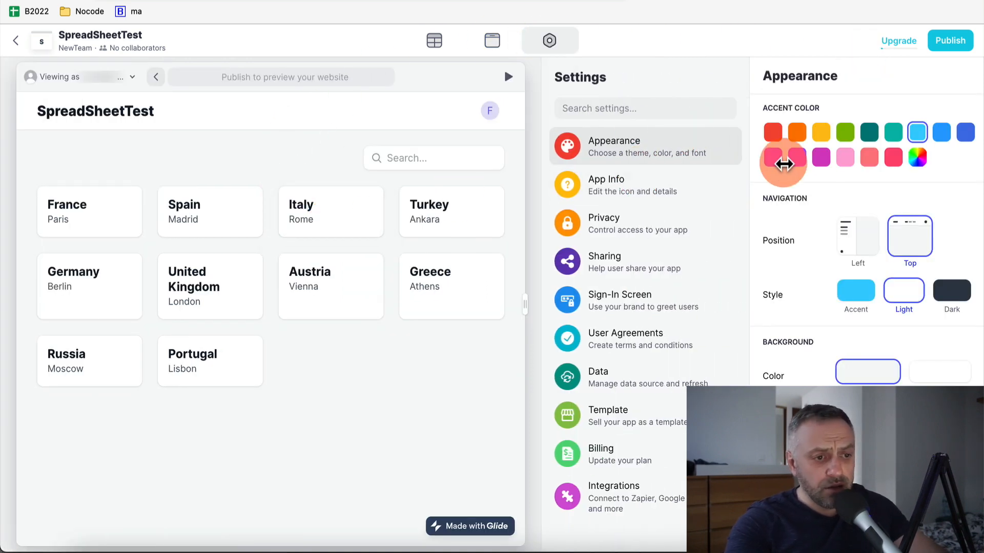
{"action": "left_click", "coordinate": [821, 135]}
{"action": "left_click", "coordinate": [799, 135]}
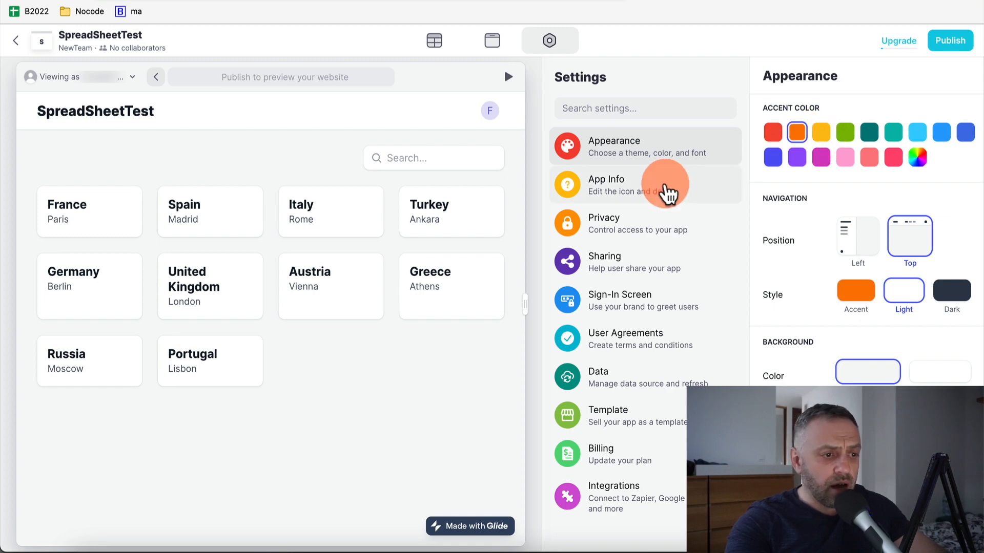
{"action": "left_click", "coordinate": [662, 192]}
{"action": "left_click", "coordinate": [656, 156]}
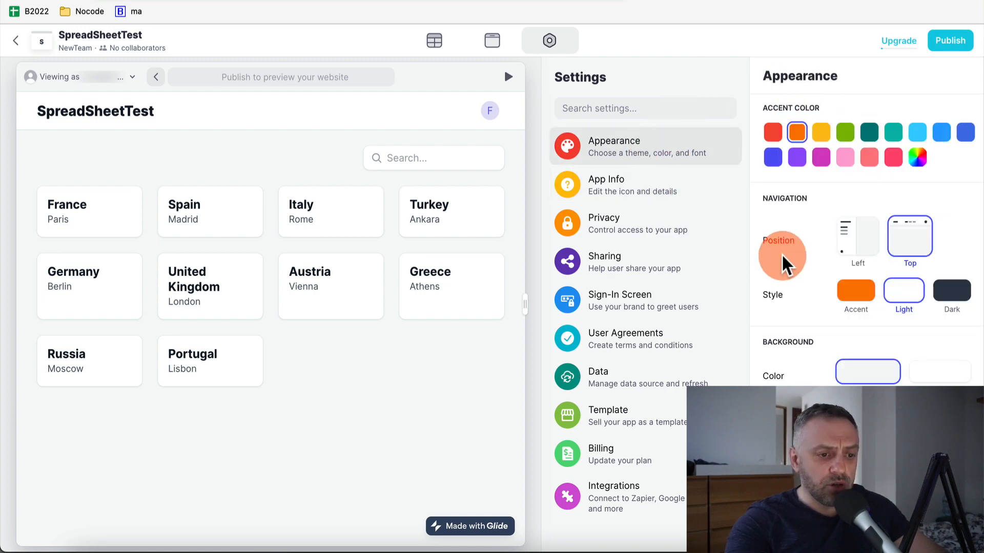
Keep light navigation, try Left then Top placement, and return to the layout editor
{"action": "left_click", "coordinate": [886, 296]}
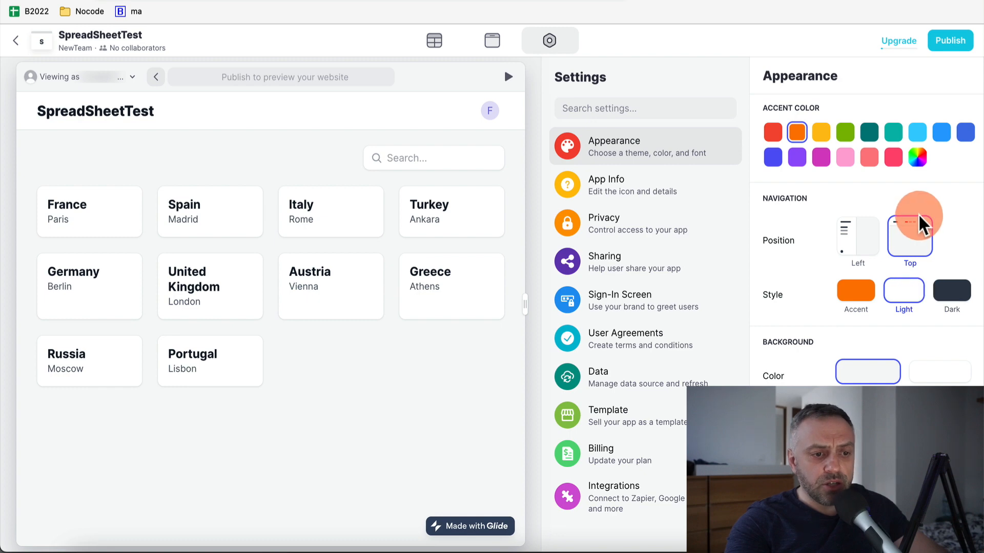
{"action": "left_click", "coordinate": [853, 236]}
{"action": "left_click", "coordinate": [911, 242]}
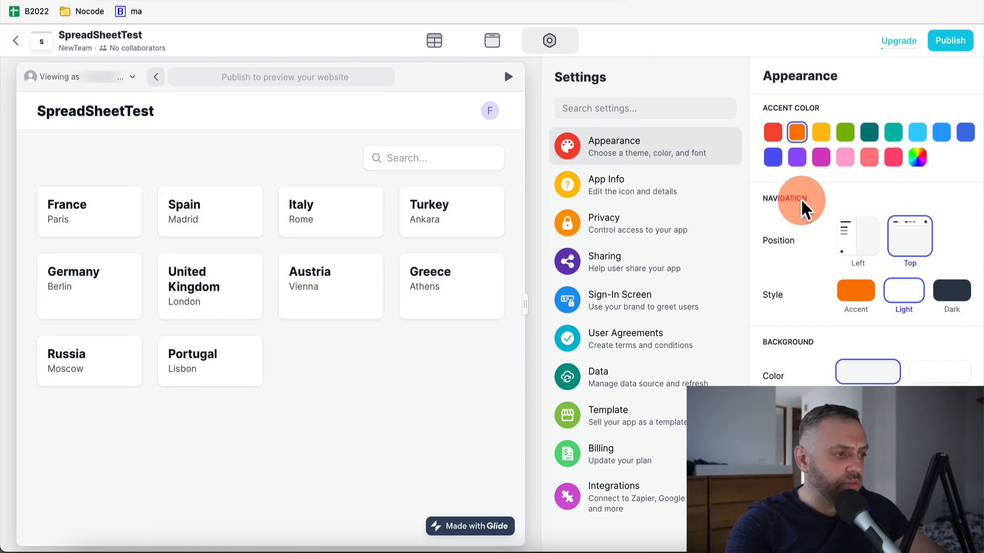
{"action": "left_click", "coordinate": [492, 40]}
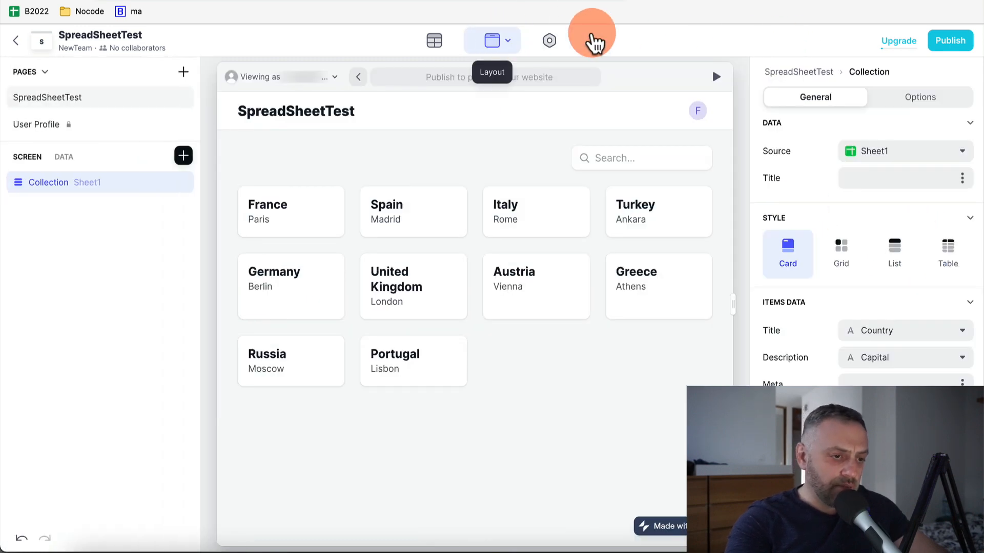
Switch the collection to List style and keep Country as France's detail title
{"action": "left_click", "coordinate": [904, 259]}
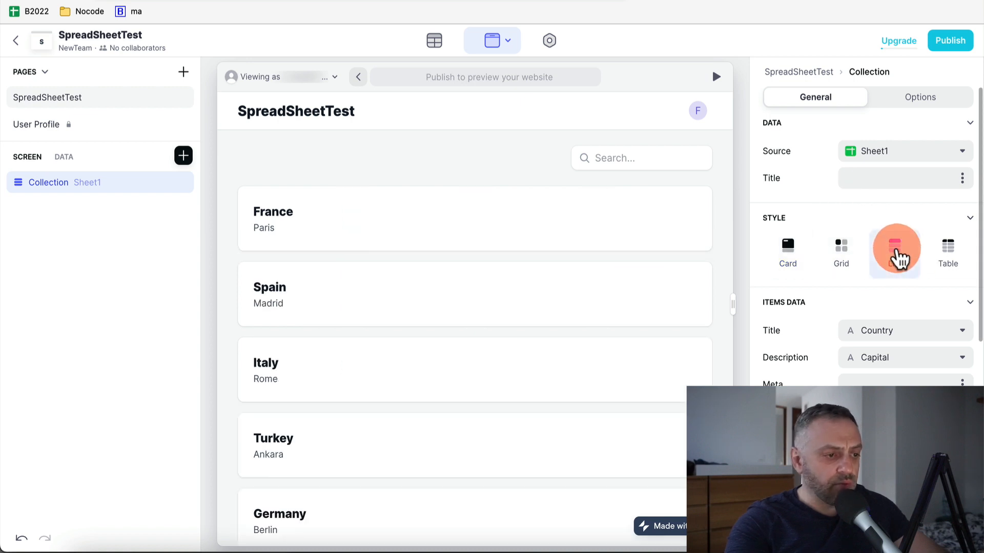
{"action": "left_click", "coordinate": [409, 220]}
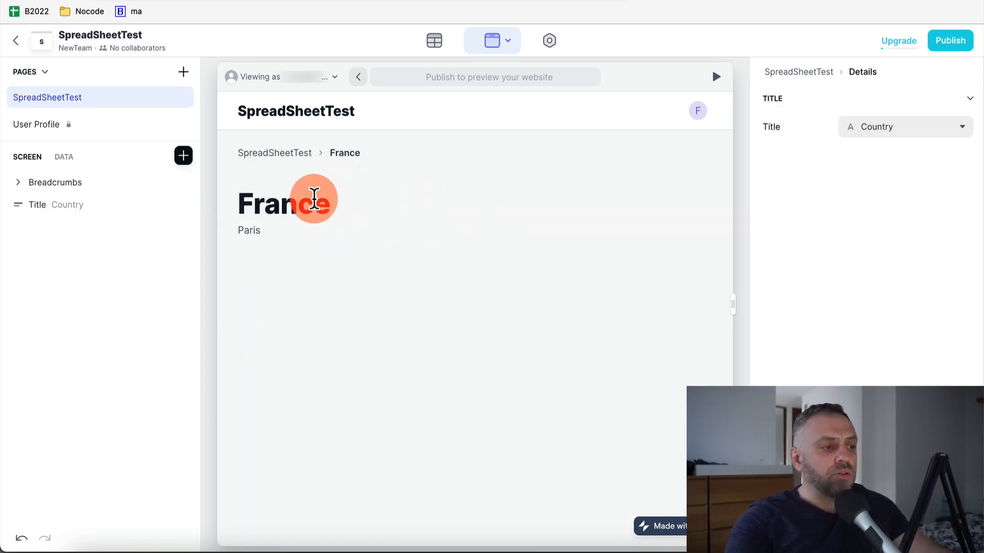
{"action": "left_click", "coordinate": [906, 137]}
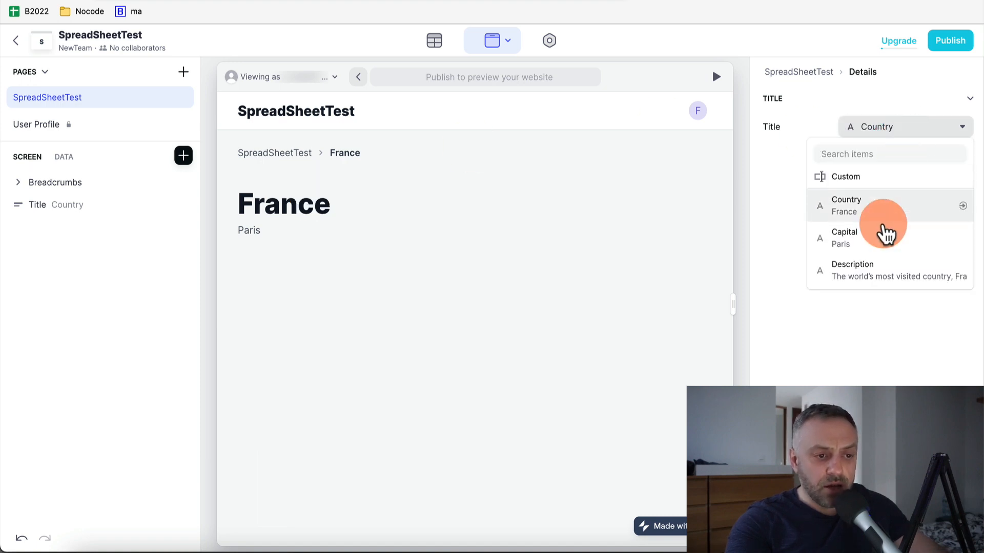
{"action": "left_click", "coordinate": [871, 271]}
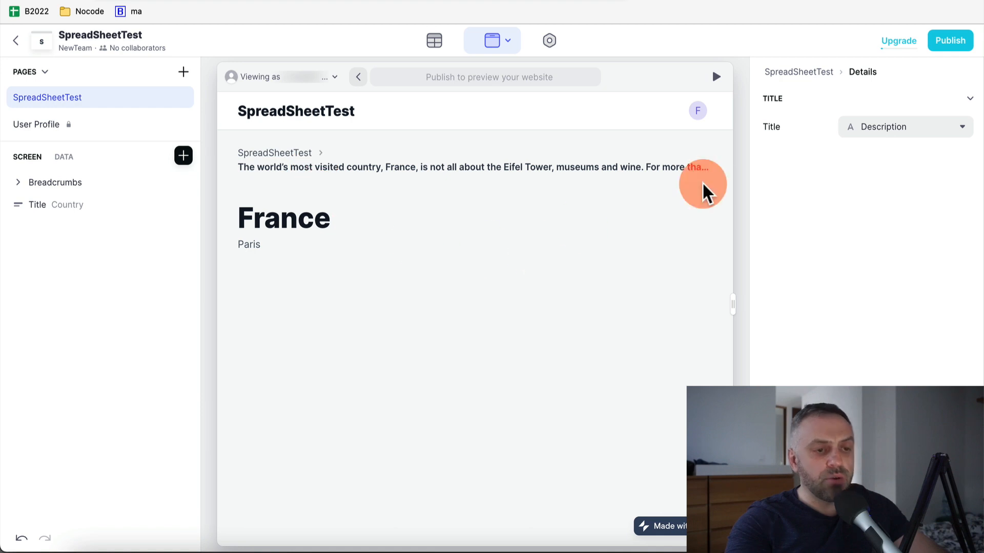
{"action": "left_click", "coordinate": [925, 139]}
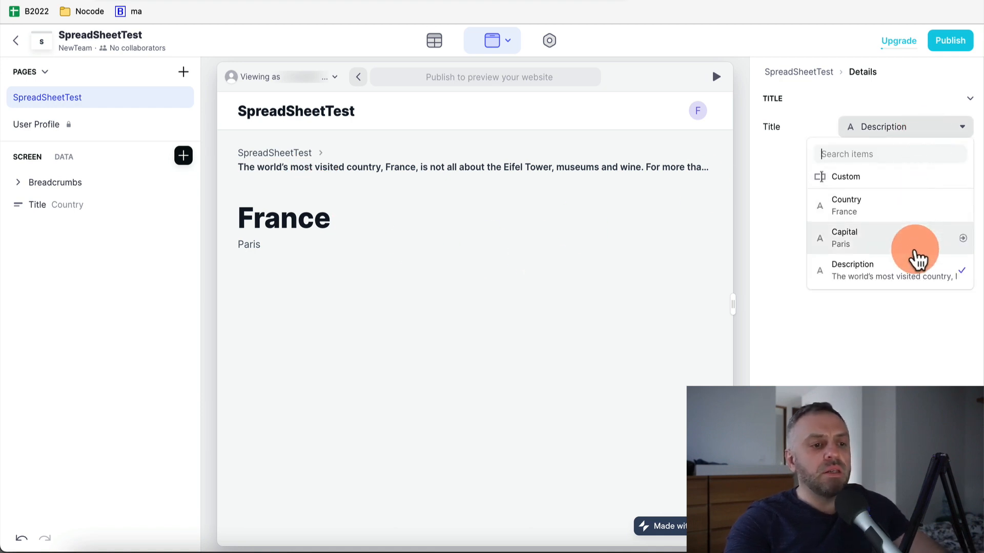
{"action": "left_click", "coordinate": [927, 210]}
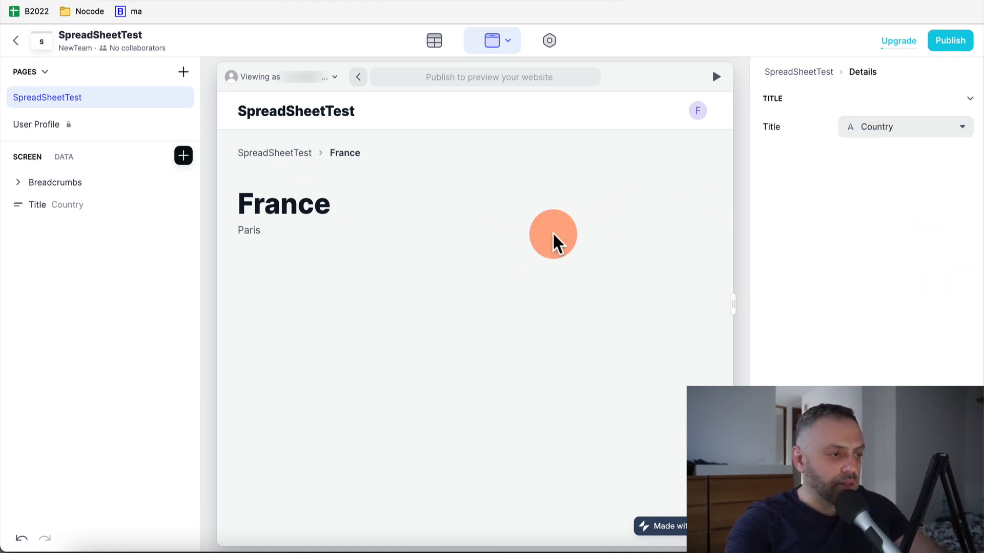
Inspect the Title and Breadcrumbs components, then check Sheet1's country data
{"action": "left_click", "coordinate": [72, 205]}
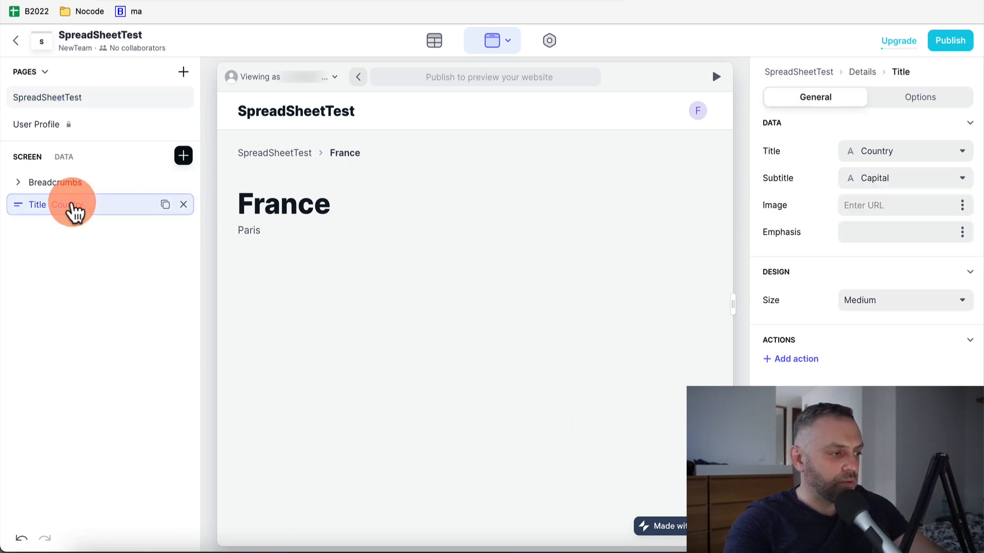
{"action": "left_click", "coordinate": [83, 185]}
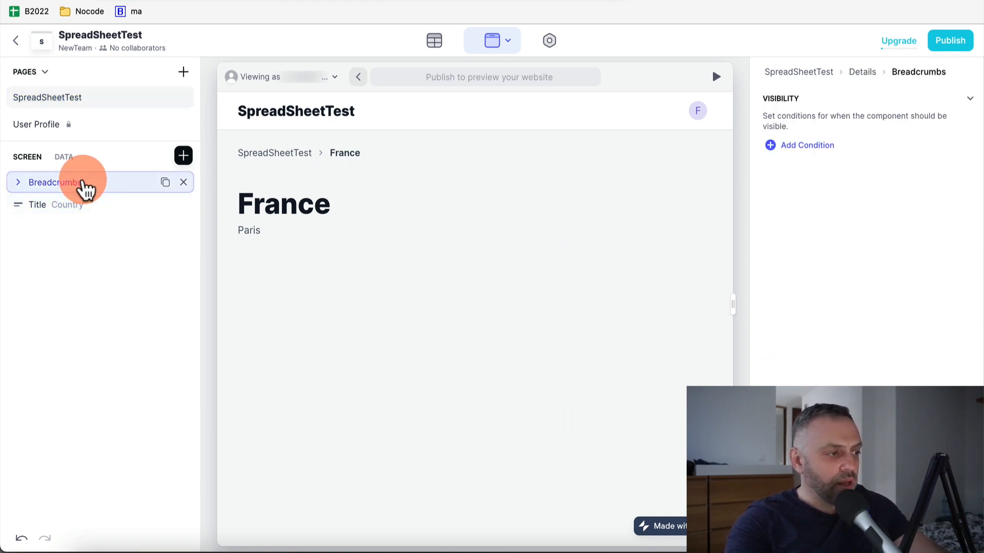
{"action": "left_click", "coordinate": [48, 208]}
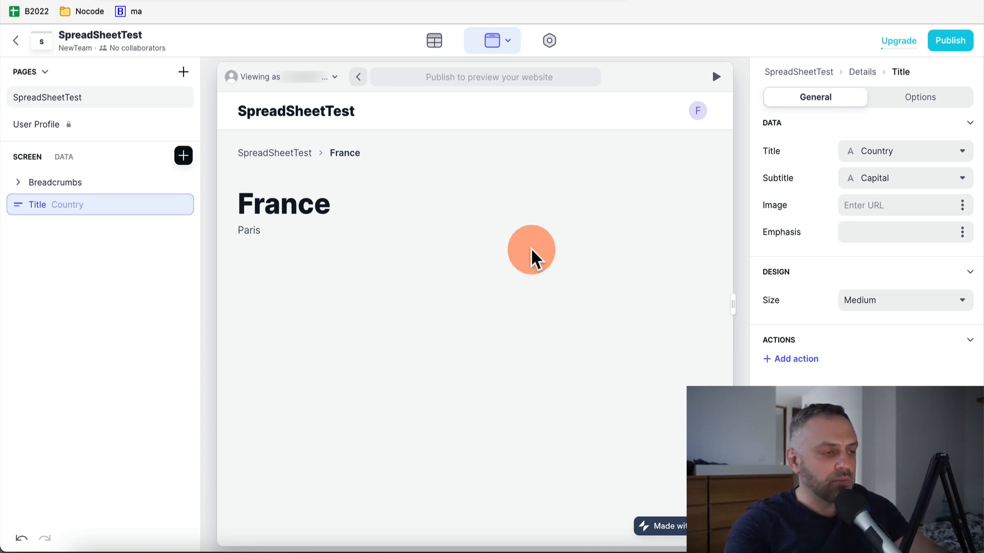
{"action": "left_click", "coordinate": [433, 42]}
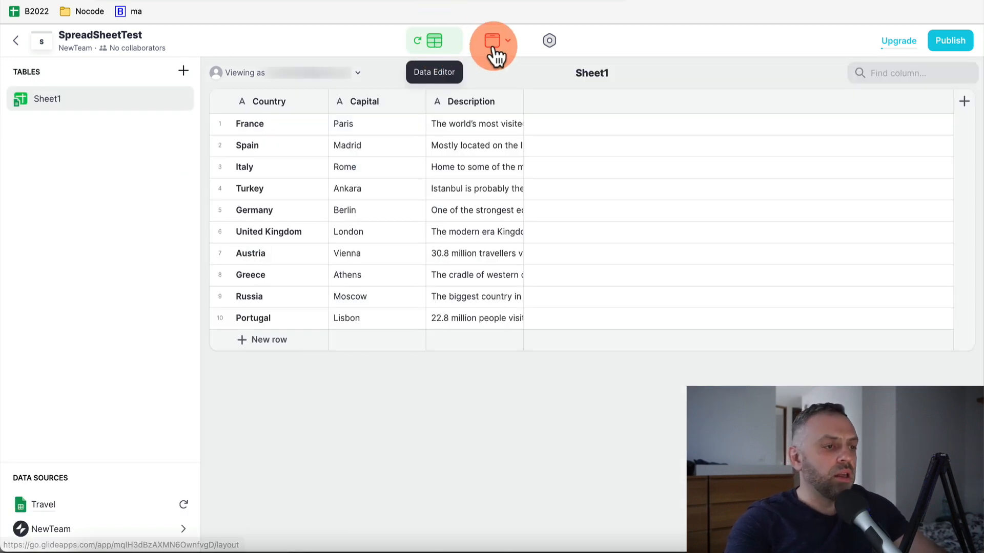
{"action": "left_click", "coordinate": [491, 44]}
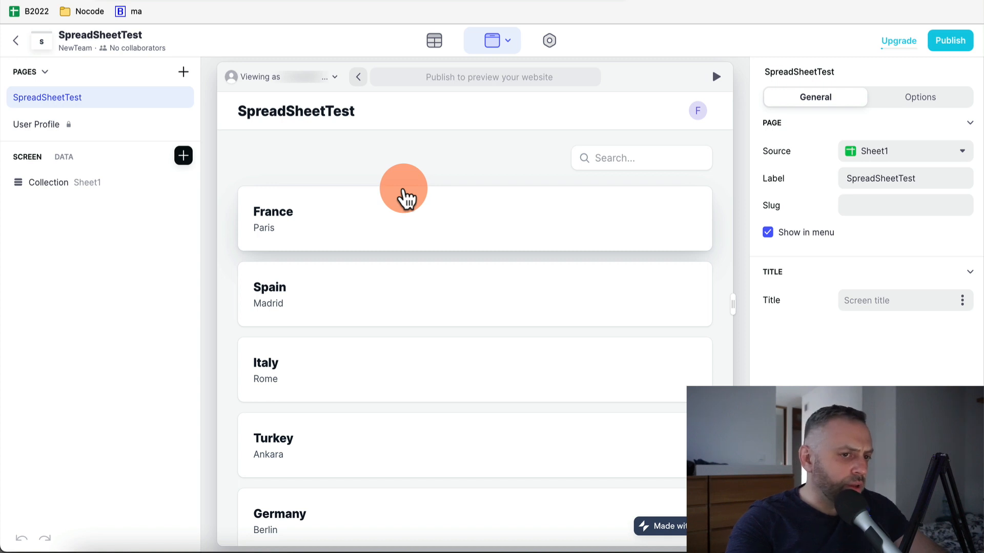